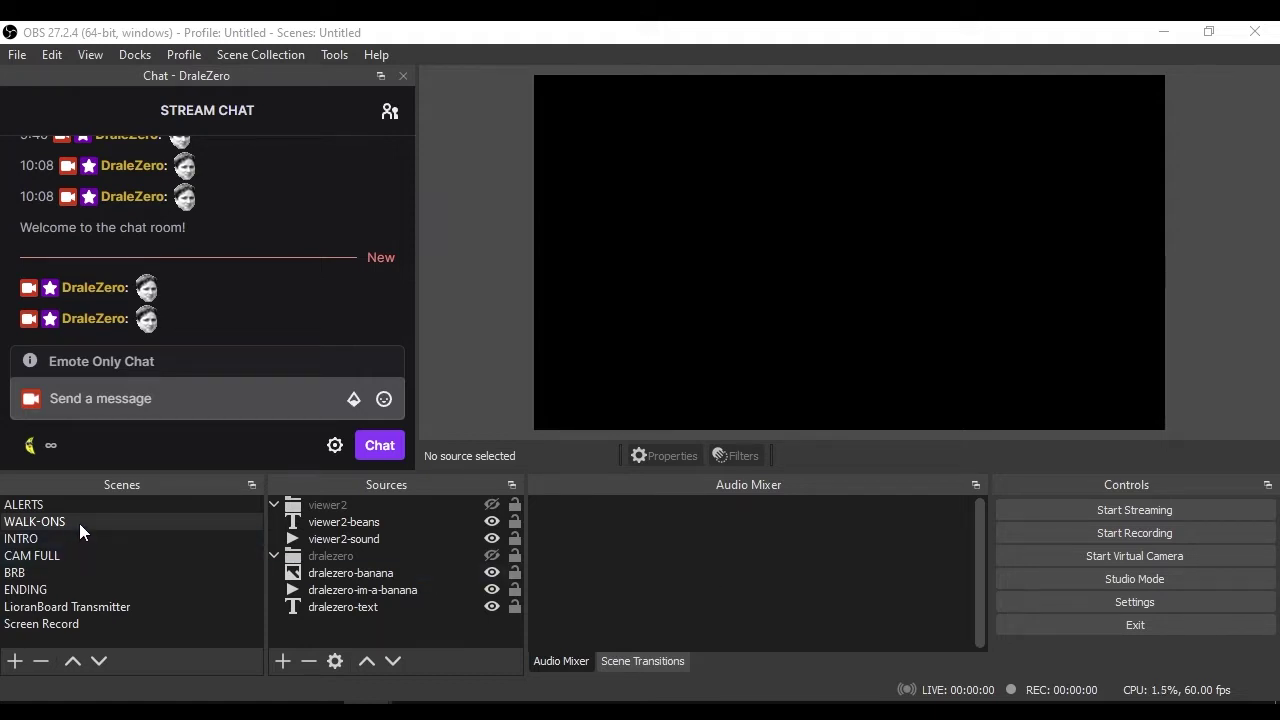
# Inspect the viewer2 and dralezero source groups and the playback properties of the dralezero-im-a-banana media source.
pyautogui.click(322, 508)
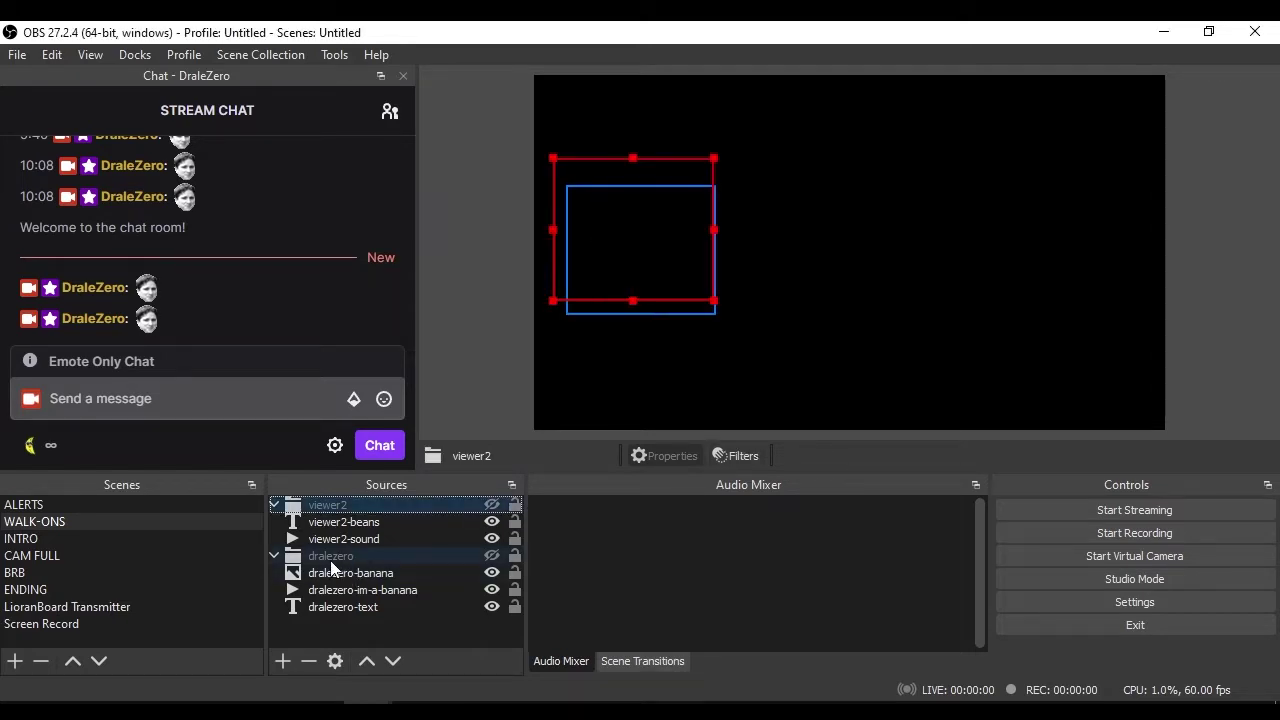
pyautogui.click(331, 560)
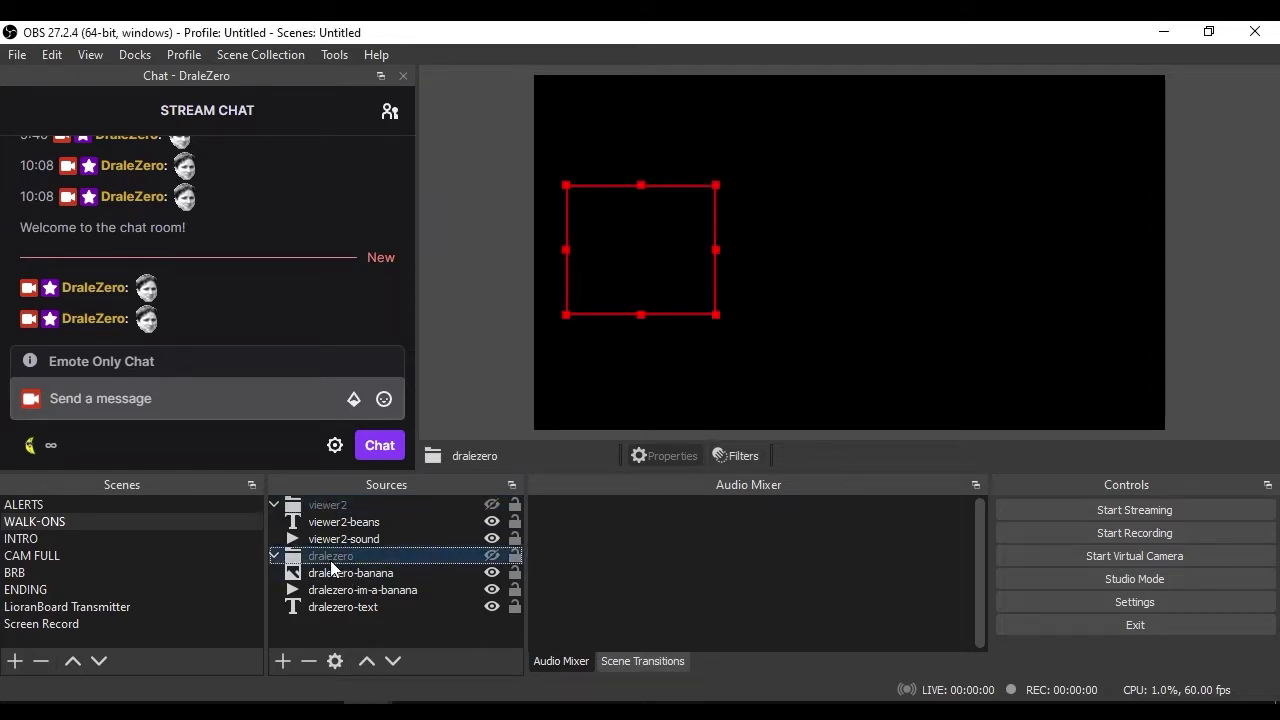
pyautogui.click(342, 506)
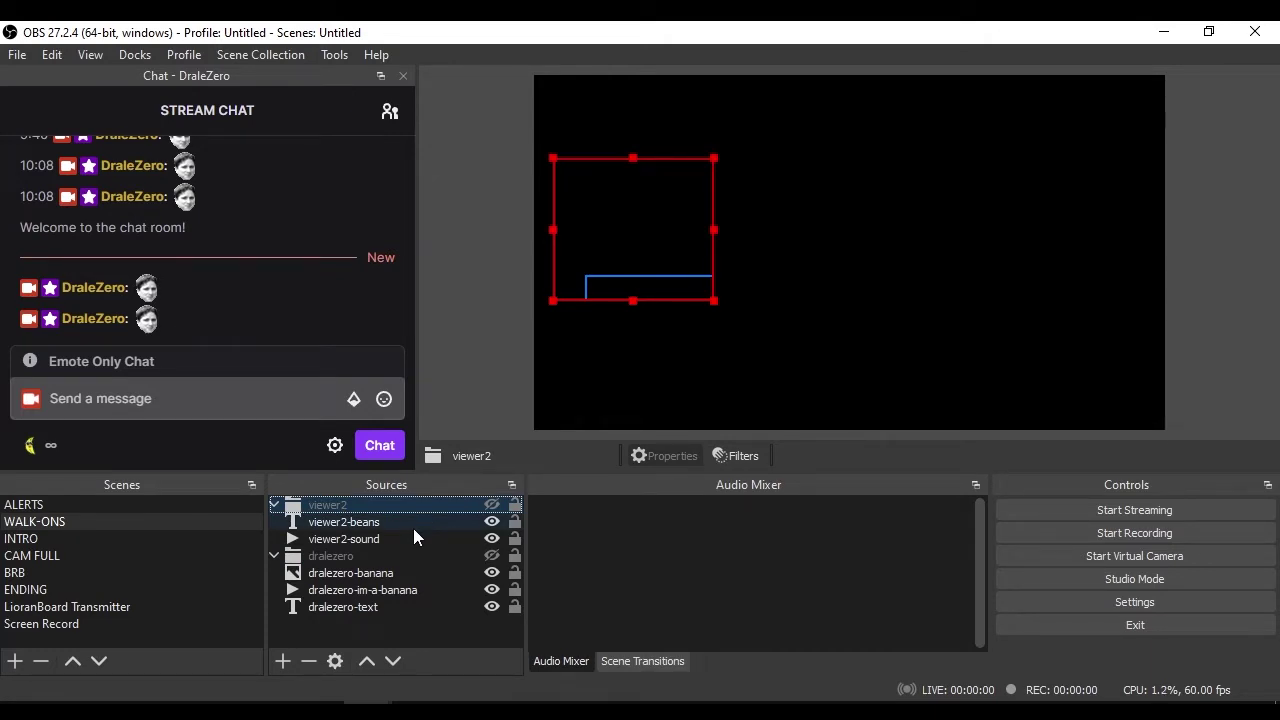
pyautogui.doubleClick(400, 590)
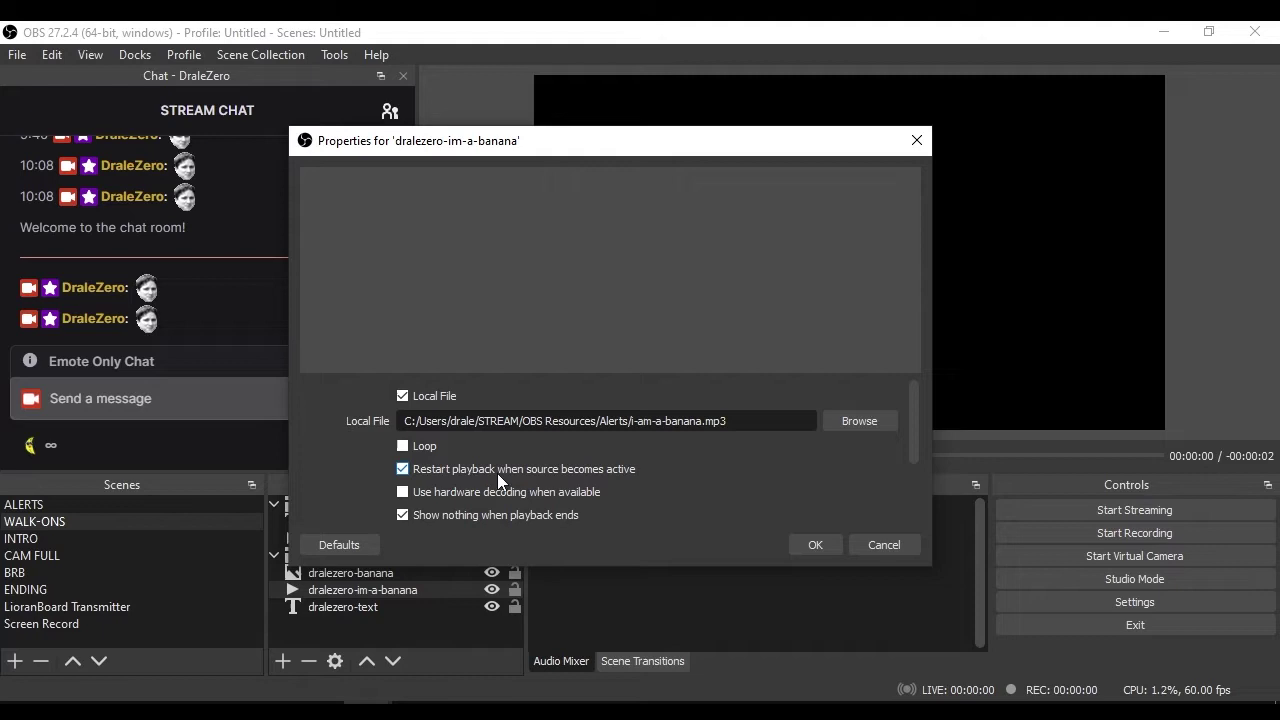
pyautogui.click(813, 540)
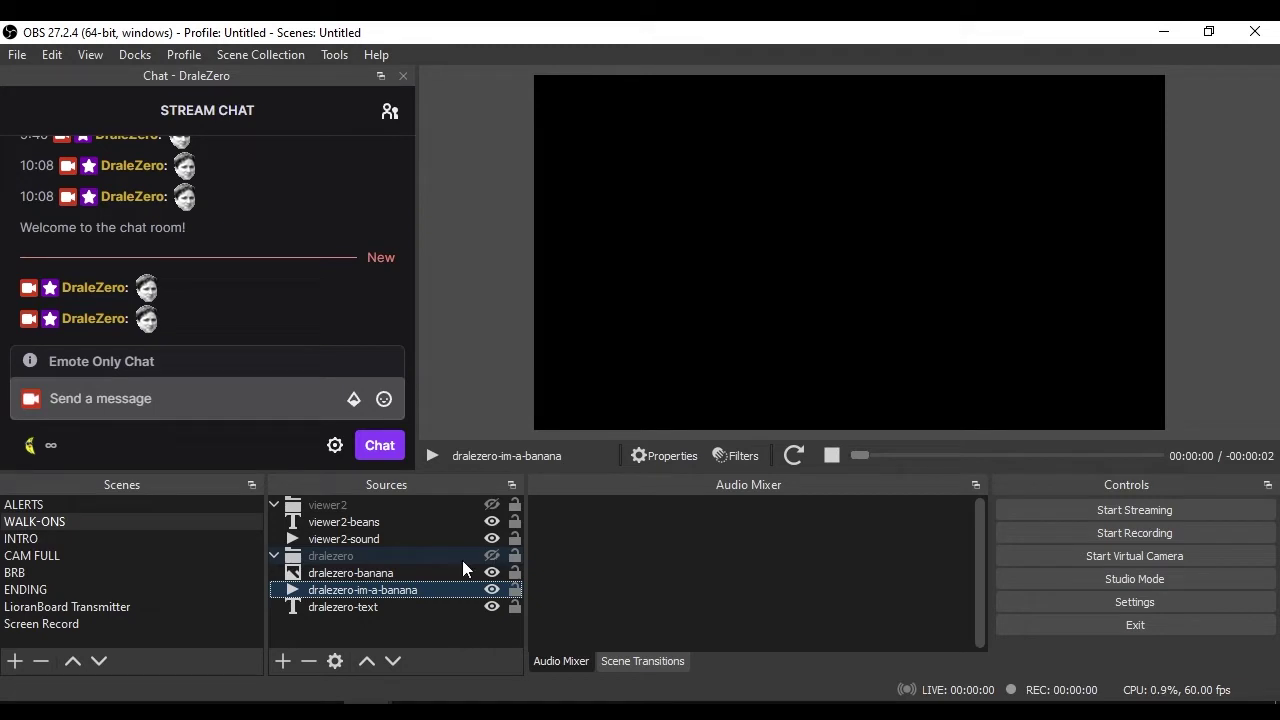
# Preview the dralezero and viewer2 walk-on groups by showing each one and hiding it again.
pyautogui.click(342, 556)
pyautogui.click(493, 556)
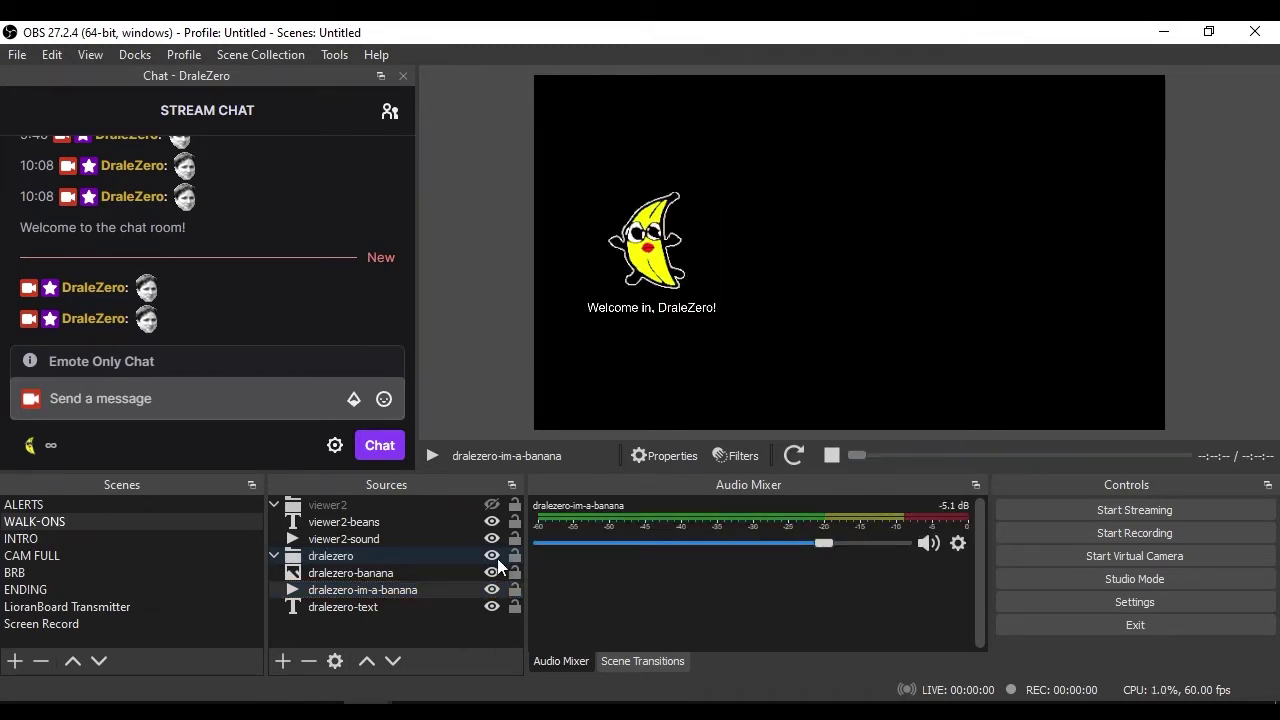
pyautogui.click(493, 556)
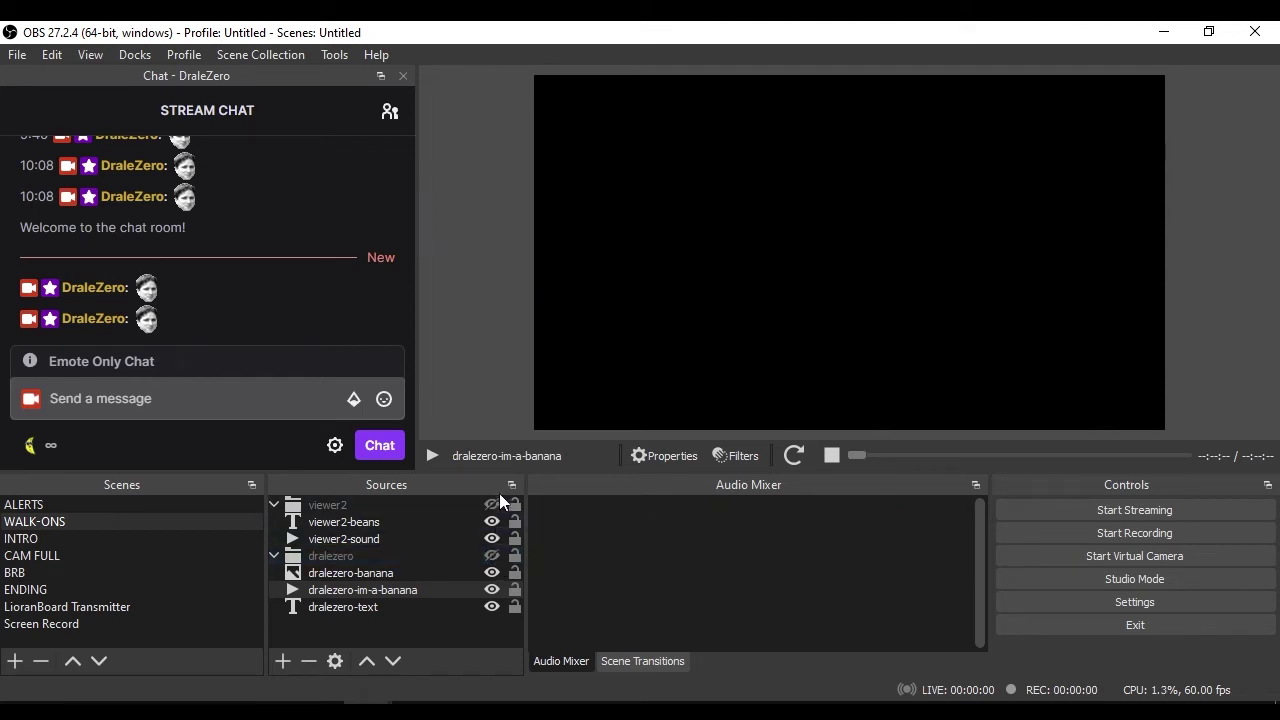
pyautogui.click(491, 556)
pyautogui.click(491, 556)
pyautogui.click(492, 505)
pyautogui.click(492, 505)
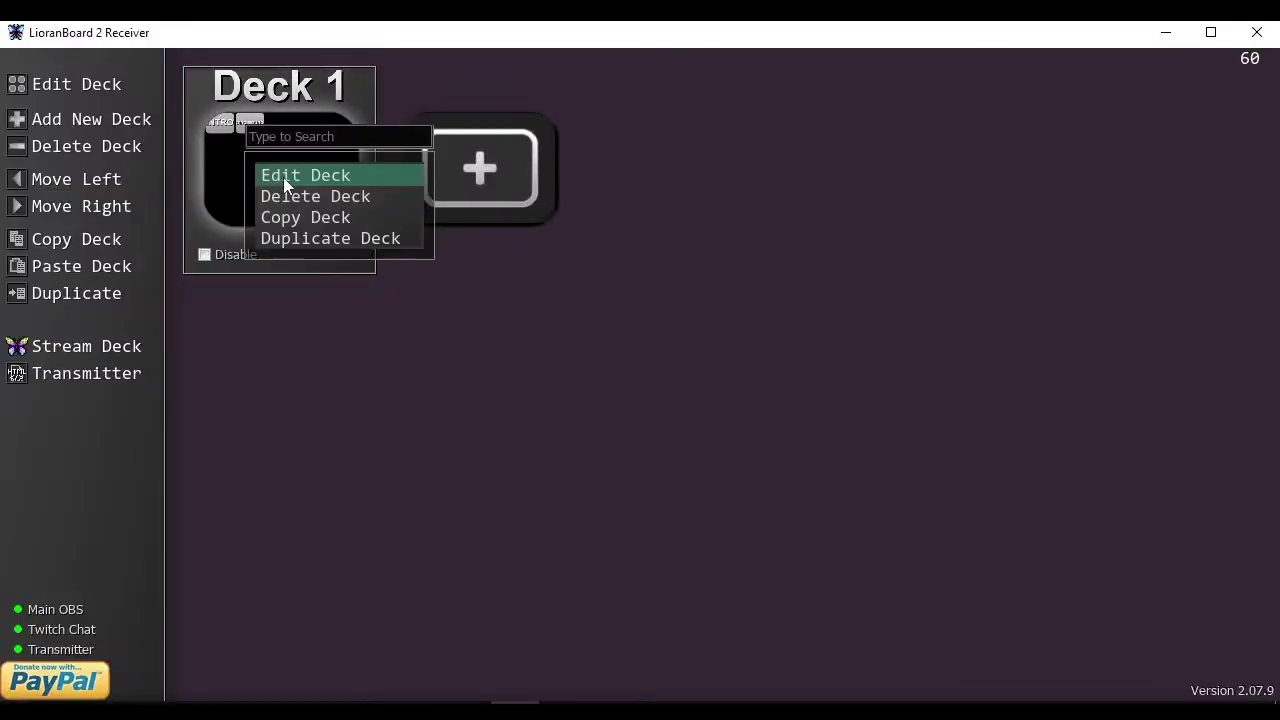
# In LioranBoard 2 Receiver, open Deck 1 for editing and add a new button in the empty cell beside DINO SOUND.
pyautogui.click(284, 181)
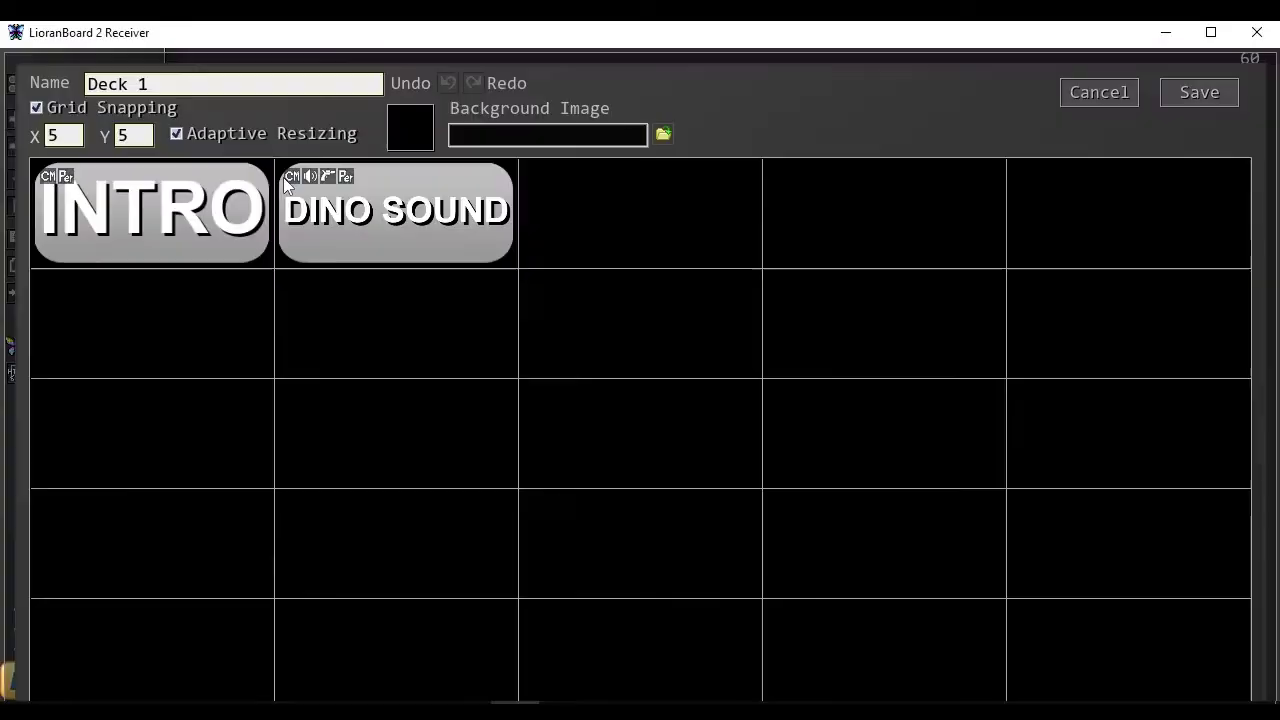
pyautogui.rightClick(697, 222)
pyautogui.click(701, 222)
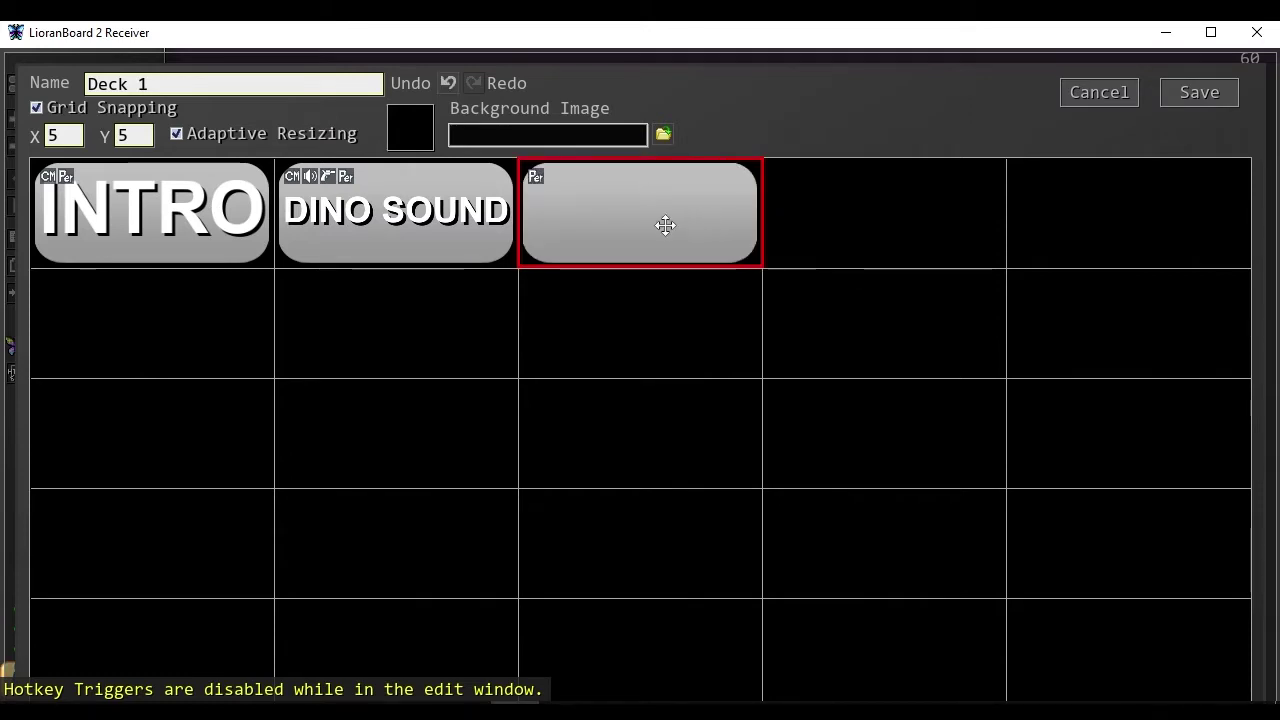
# Set the new button's display text to WALK-ONS and save its appearance.
pyautogui.rightClick(664, 224)
pyautogui.click(666, 228)
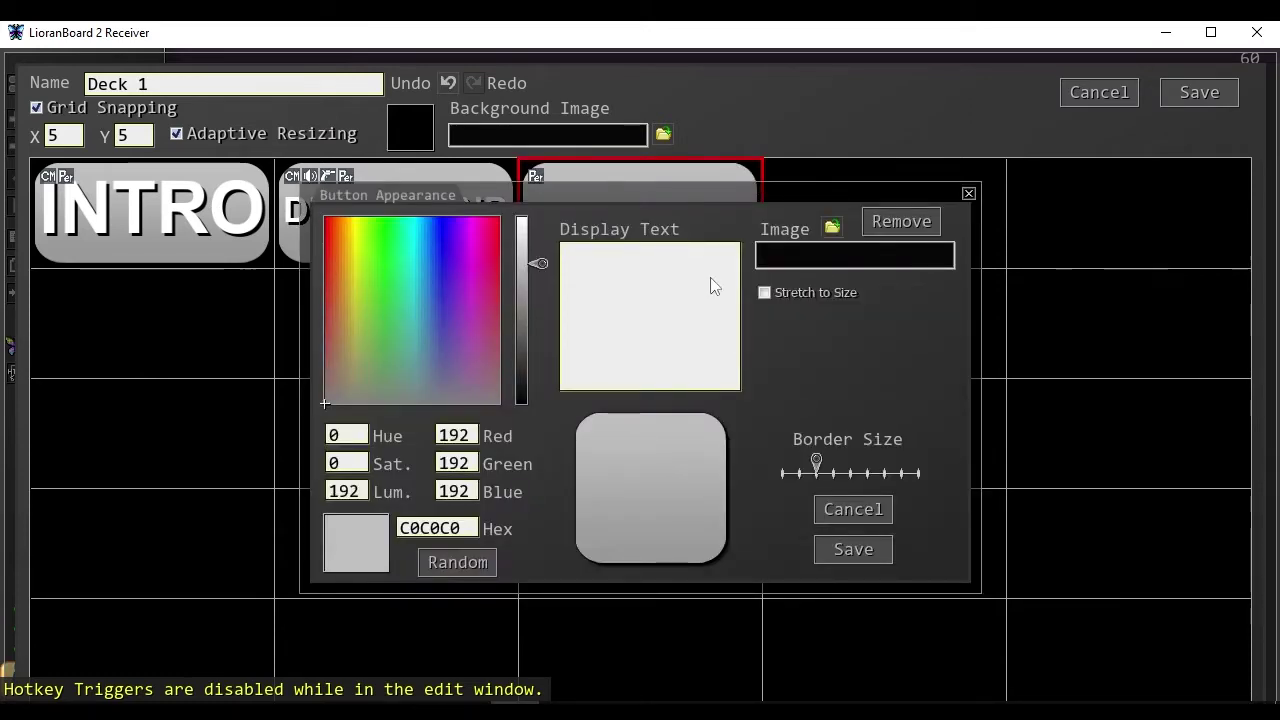
pyautogui.click(634, 300)
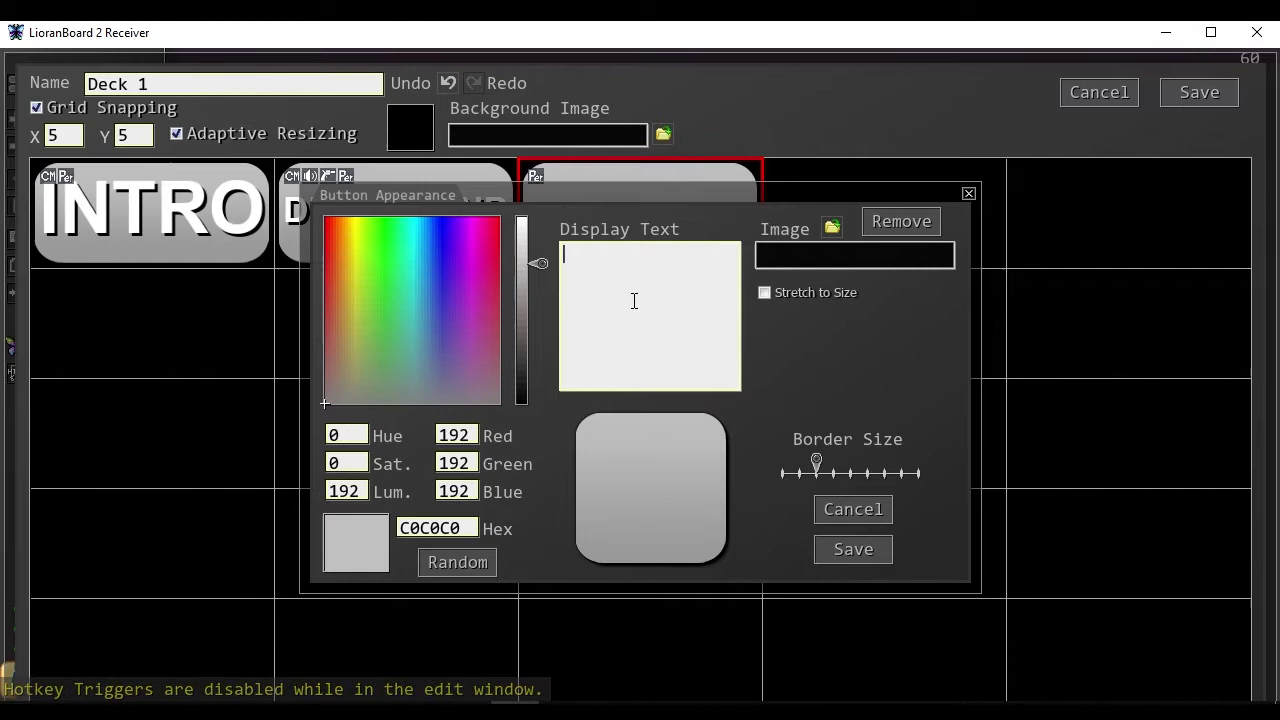
pyautogui.write('WALK-ONS')
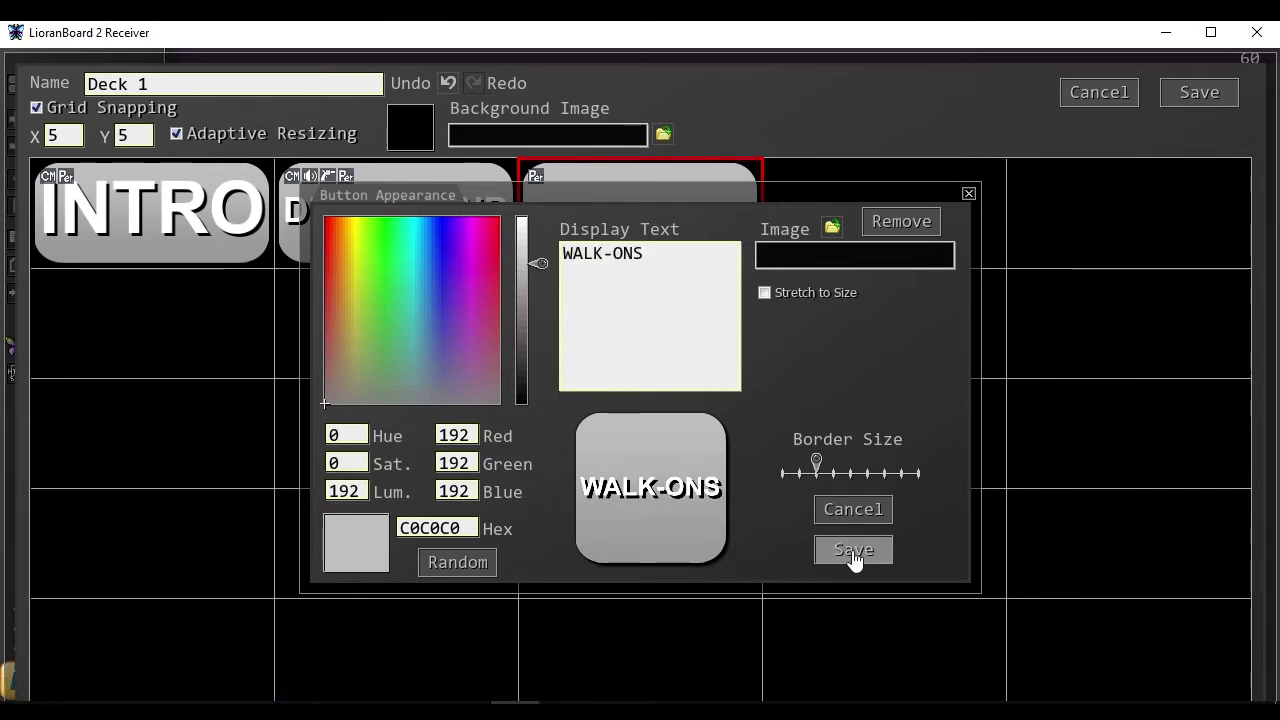
pyautogui.click(853, 553)
# Enable Allow Queue in the WALK-ONS button's settings and save them.
pyautogui.rightClick(695, 234)
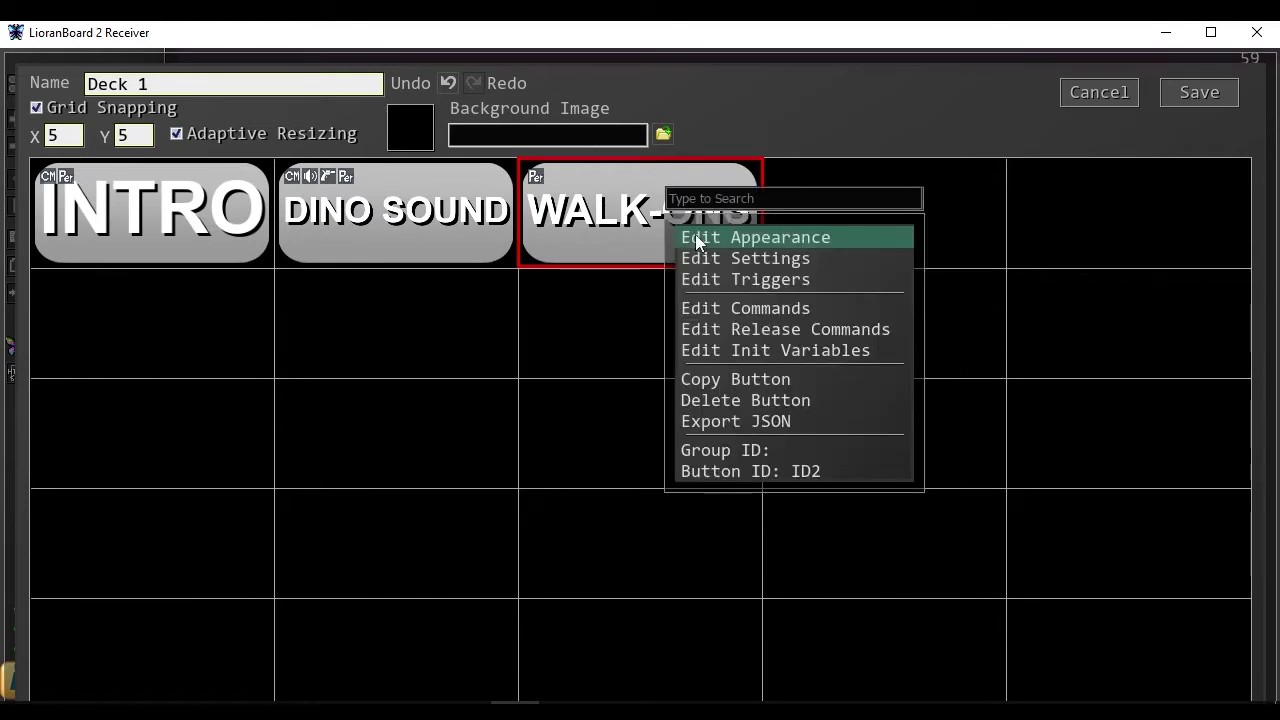
pyautogui.click(711, 255)
pyautogui.click(514, 273)
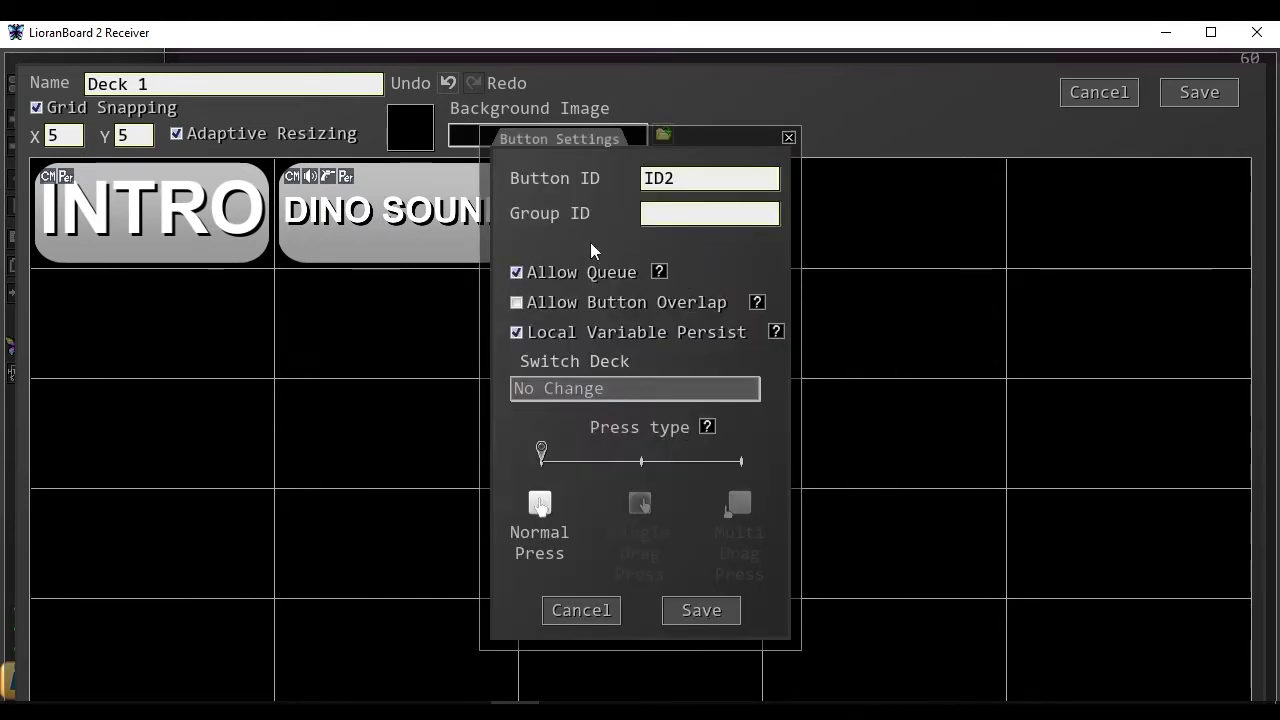
pyautogui.click(721, 615)
# Add a Twitch Chat trigger with the wildcard message * to the WALK-ONS button and save it.
pyautogui.rightClick(669, 200)
pyautogui.click(711, 285)
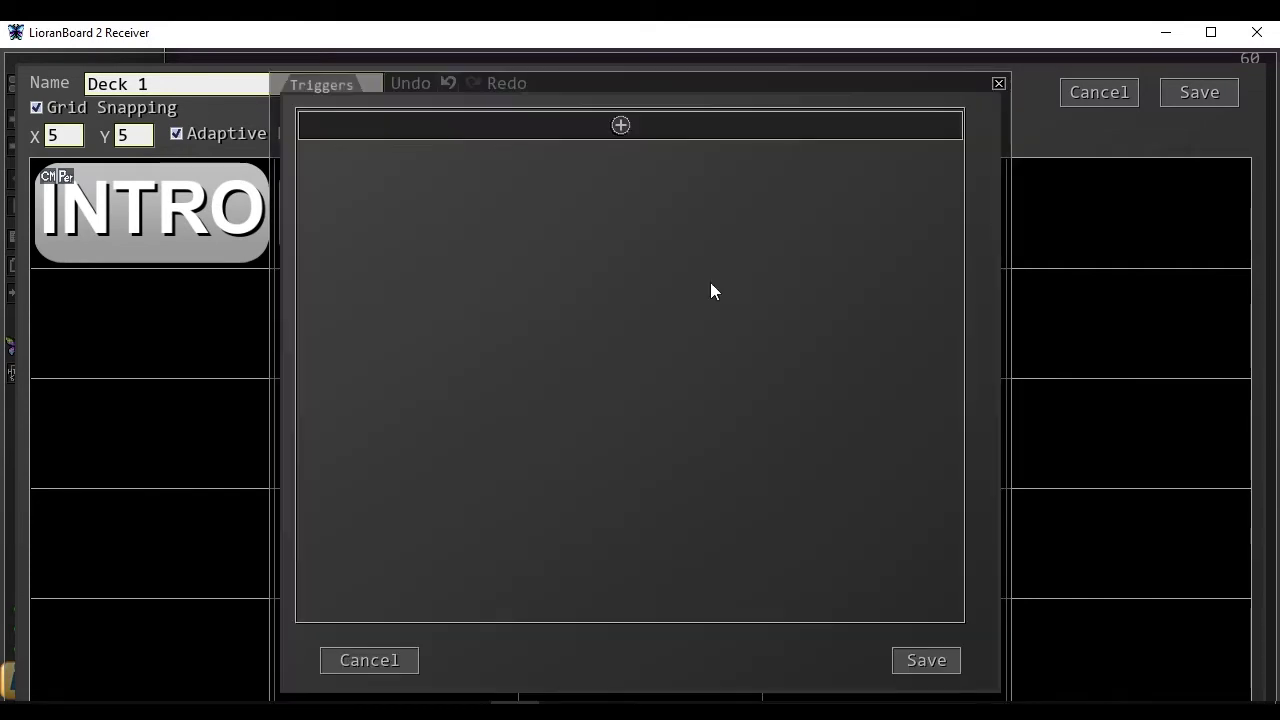
pyautogui.click(621, 127)
pyautogui.write('chat')
pyautogui.click(657, 162)
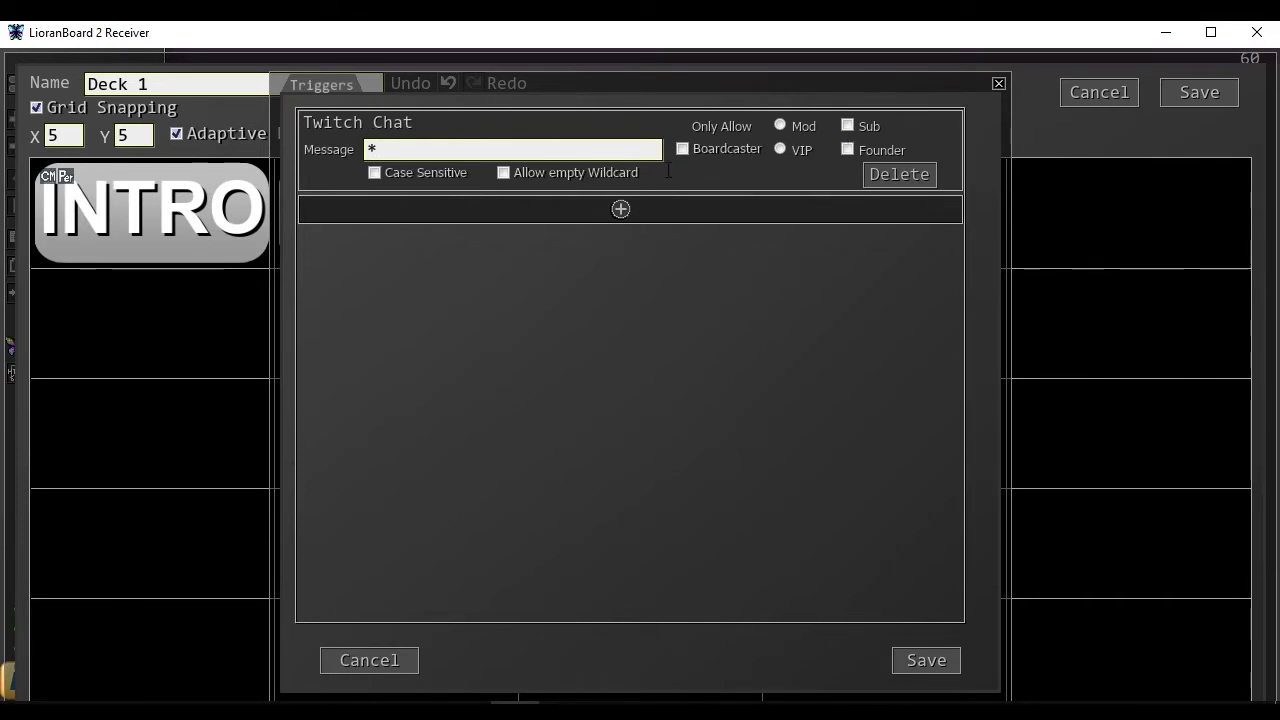
pyautogui.click(926, 661)
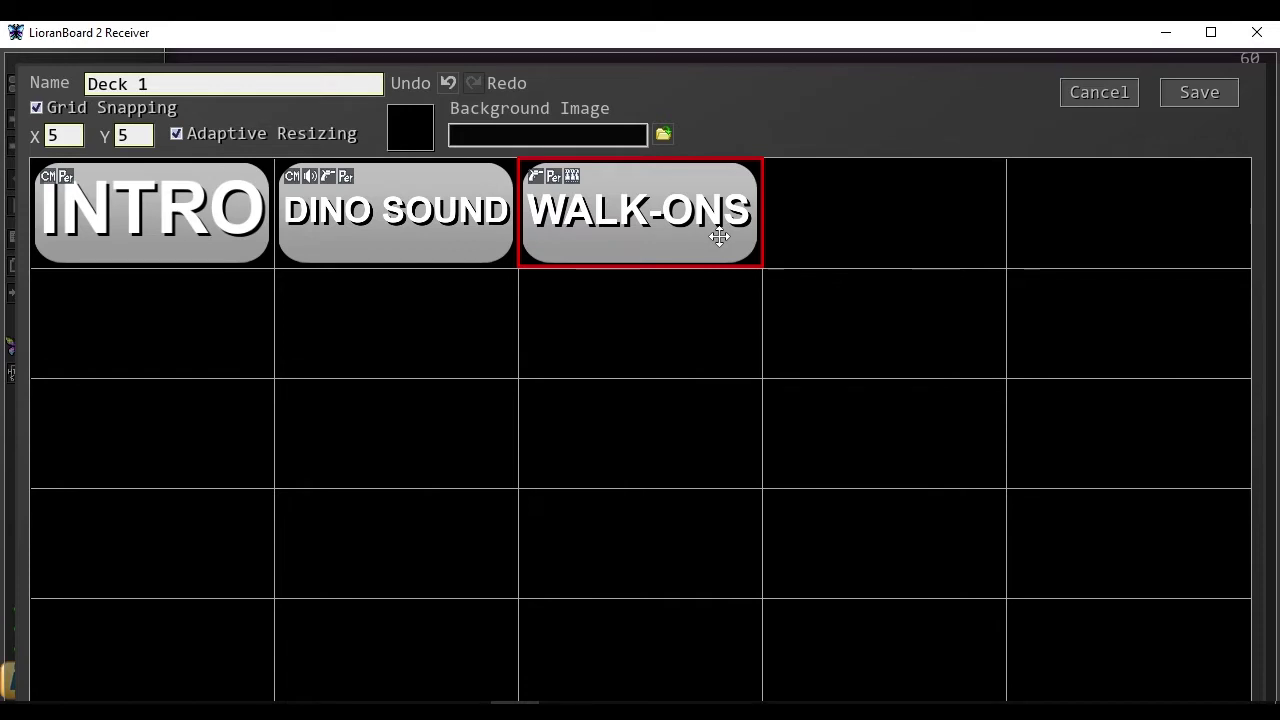
# Define the WALK-ONS init variable "walkon_chatters_list":[], reinitialize the button's variables, and save.
pyautogui.rightClick(719, 236)
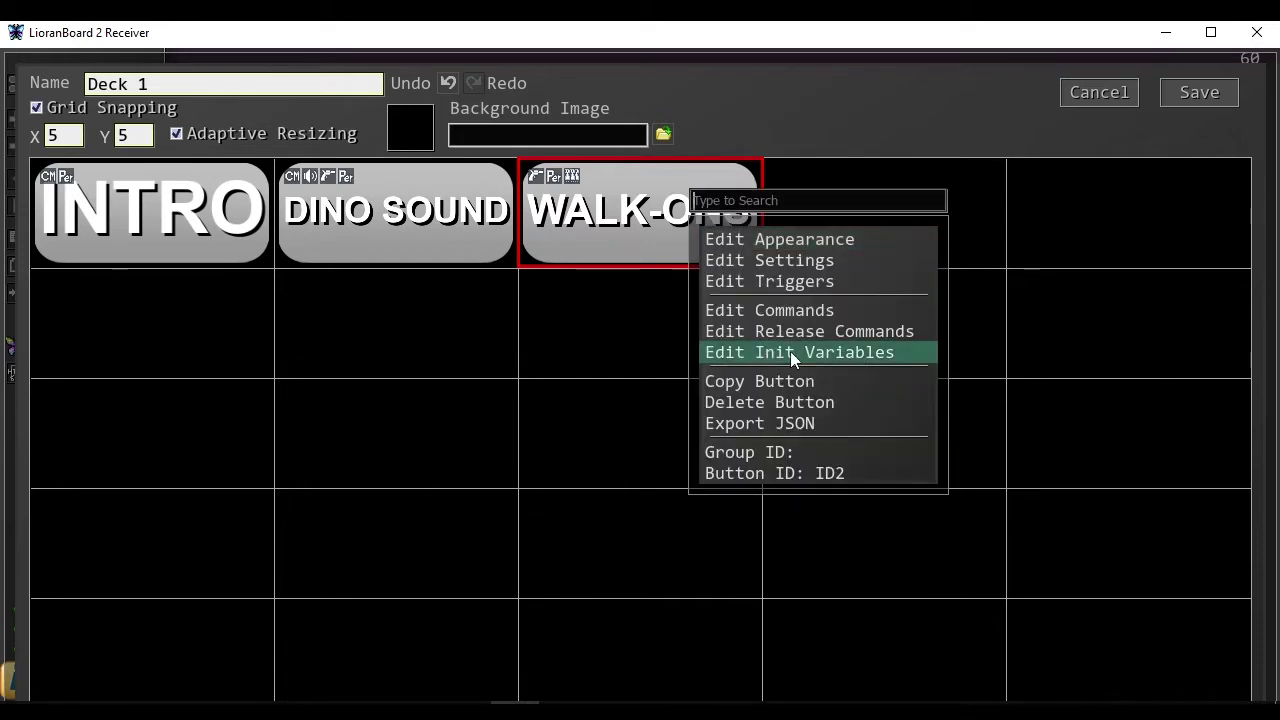
pyautogui.click(790, 352)
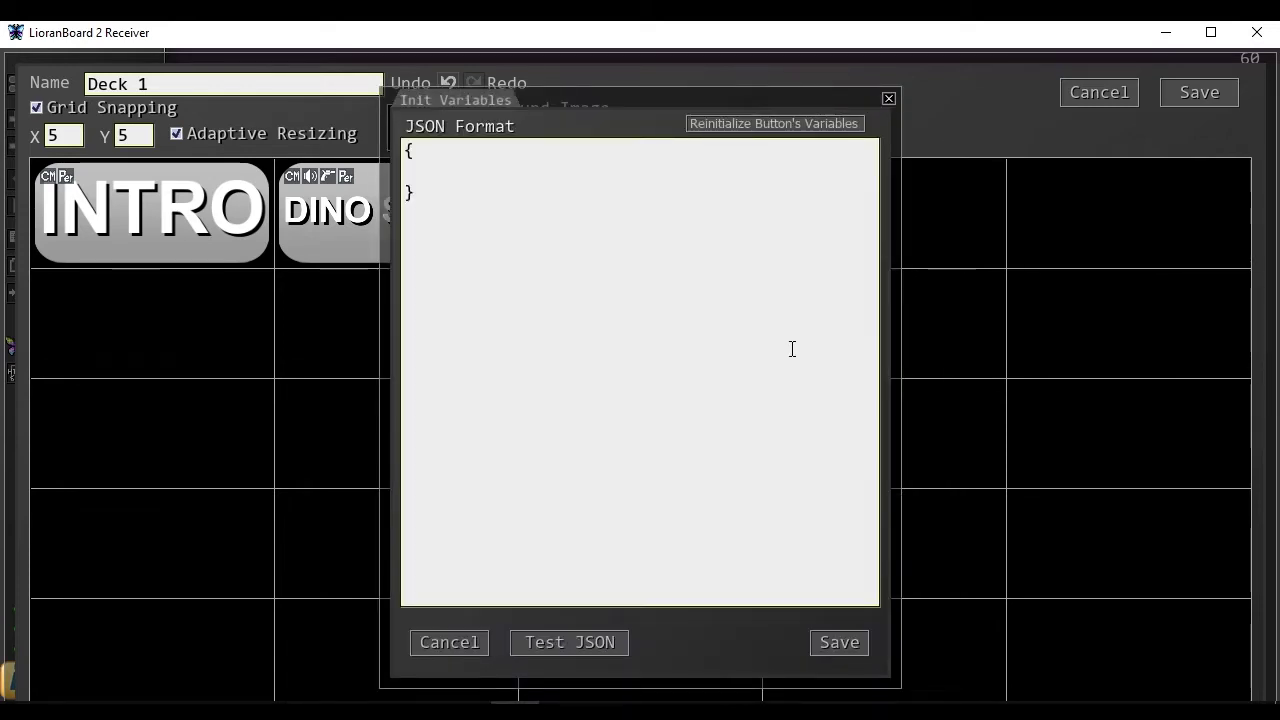
pyautogui.click(706, 416)
pyautogui.write('"walk')
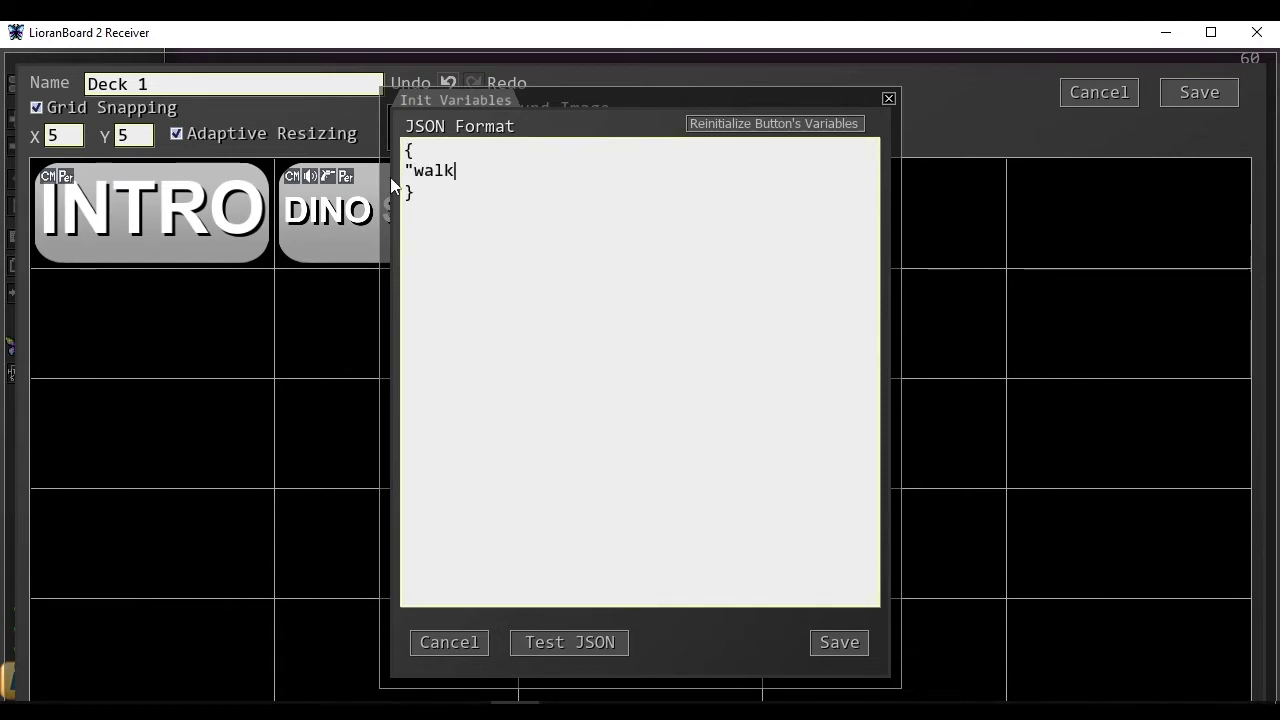
pyautogui.write('on_chatters_lis')
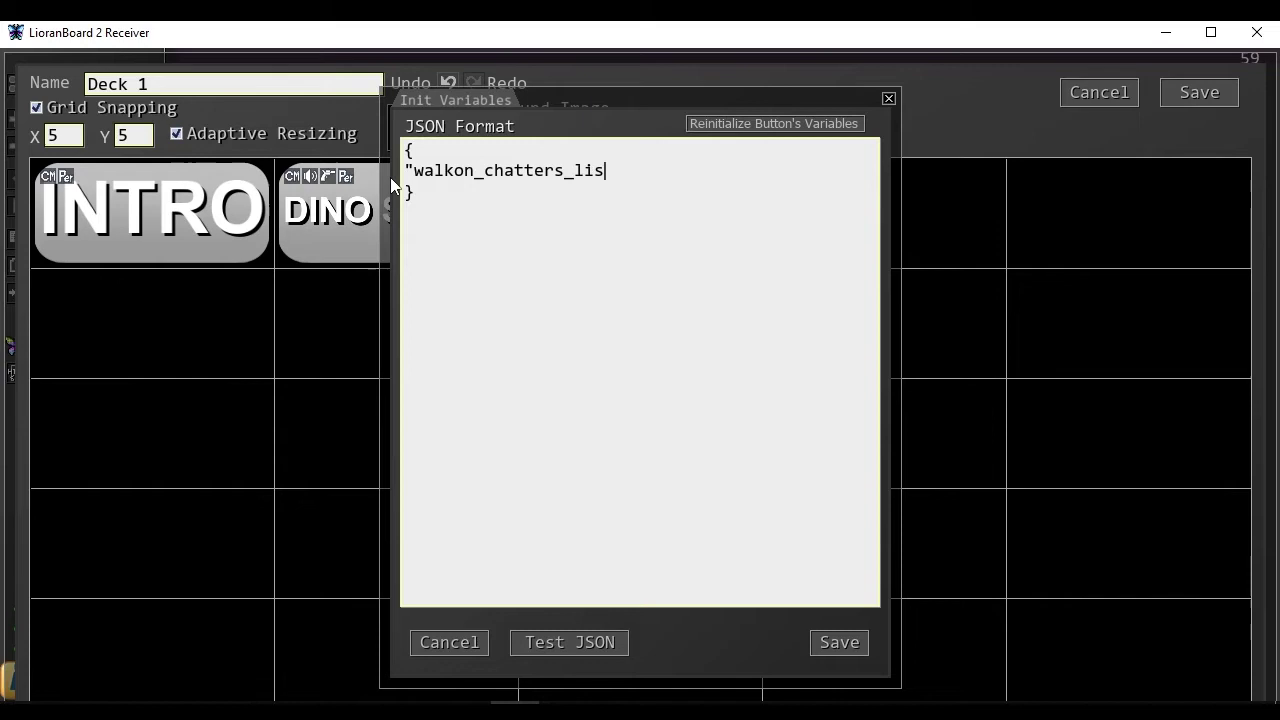
pyautogui.write('t":[]')
pyautogui.click(805, 130)
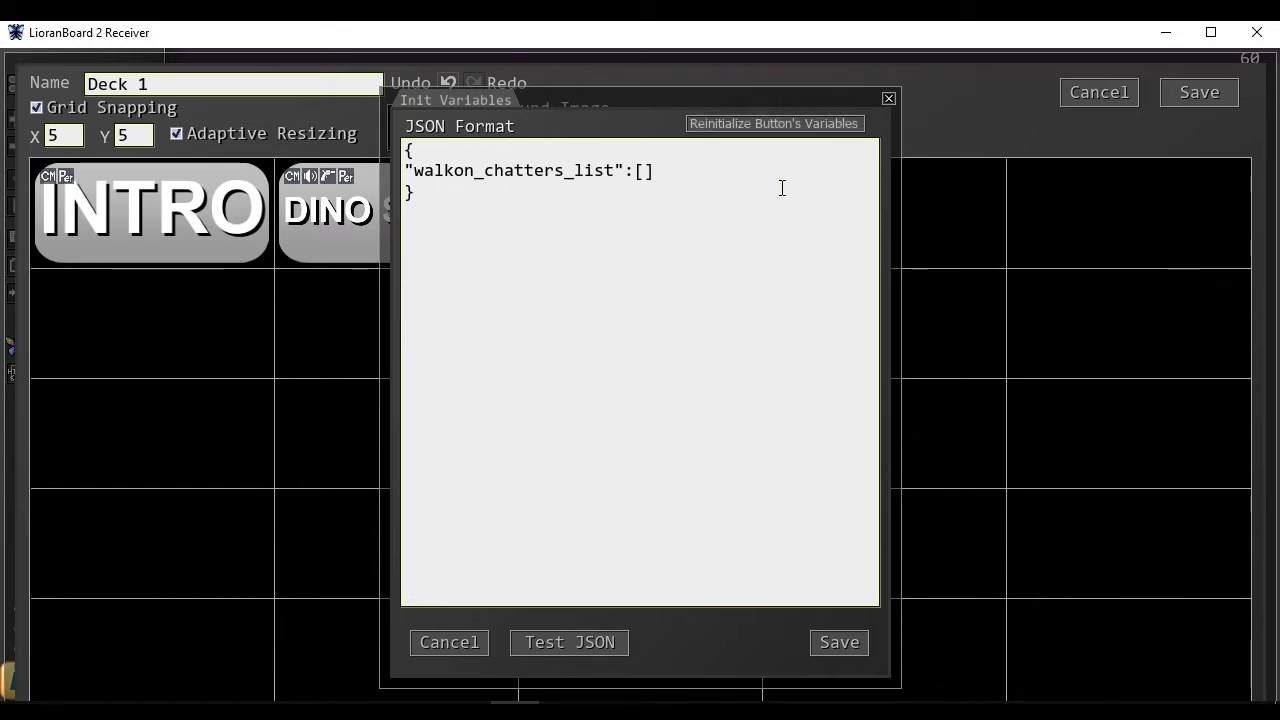
pyautogui.click(838, 643)
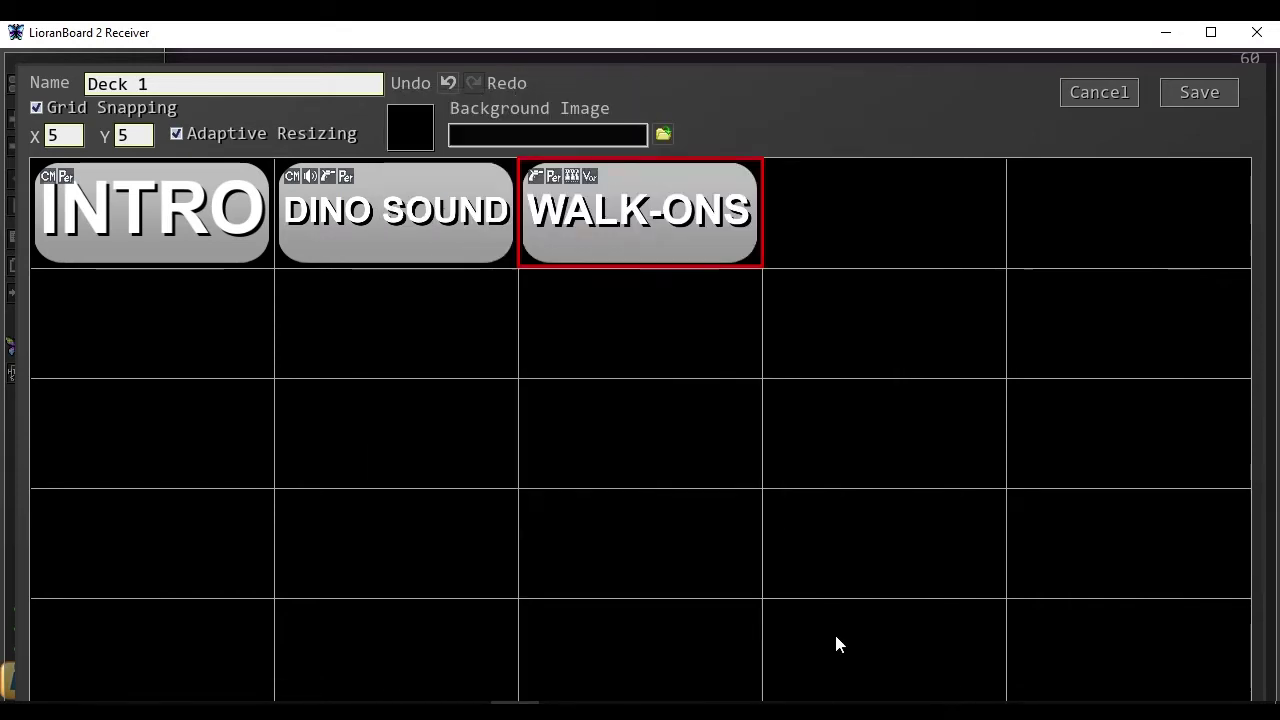
# Add a Trigger Pull Data command to the WALK-ONS button that pulls user_name into the variable walkon_user_name.
pyautogui.rightClick(677, 189)
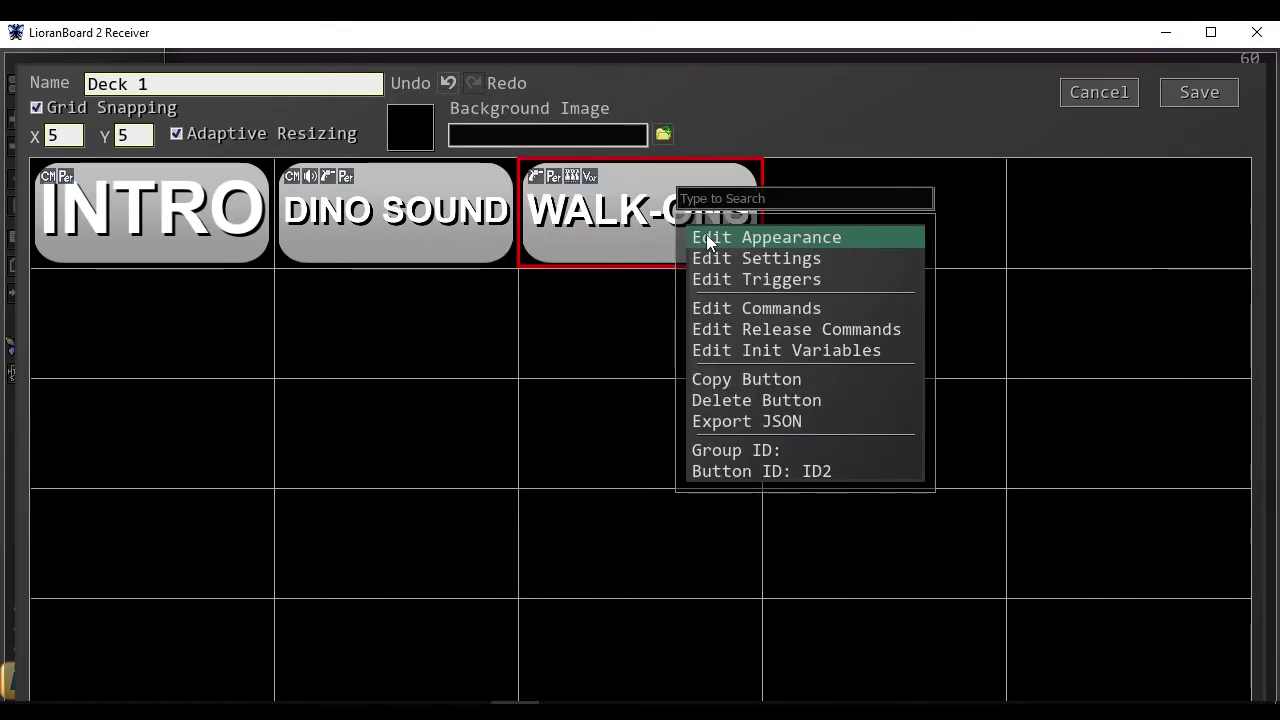
pyautogui.click(722, 312)
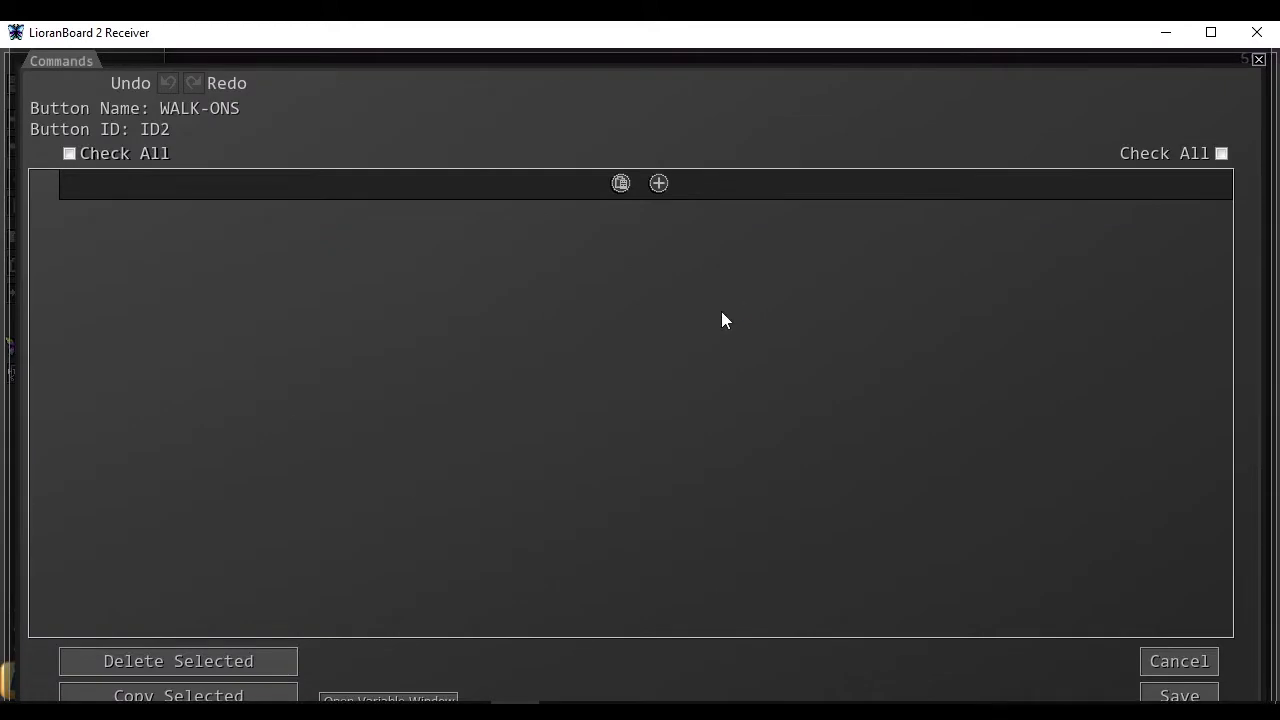
pyautogui.click(659, 183)
pyautogui.write('trigg')
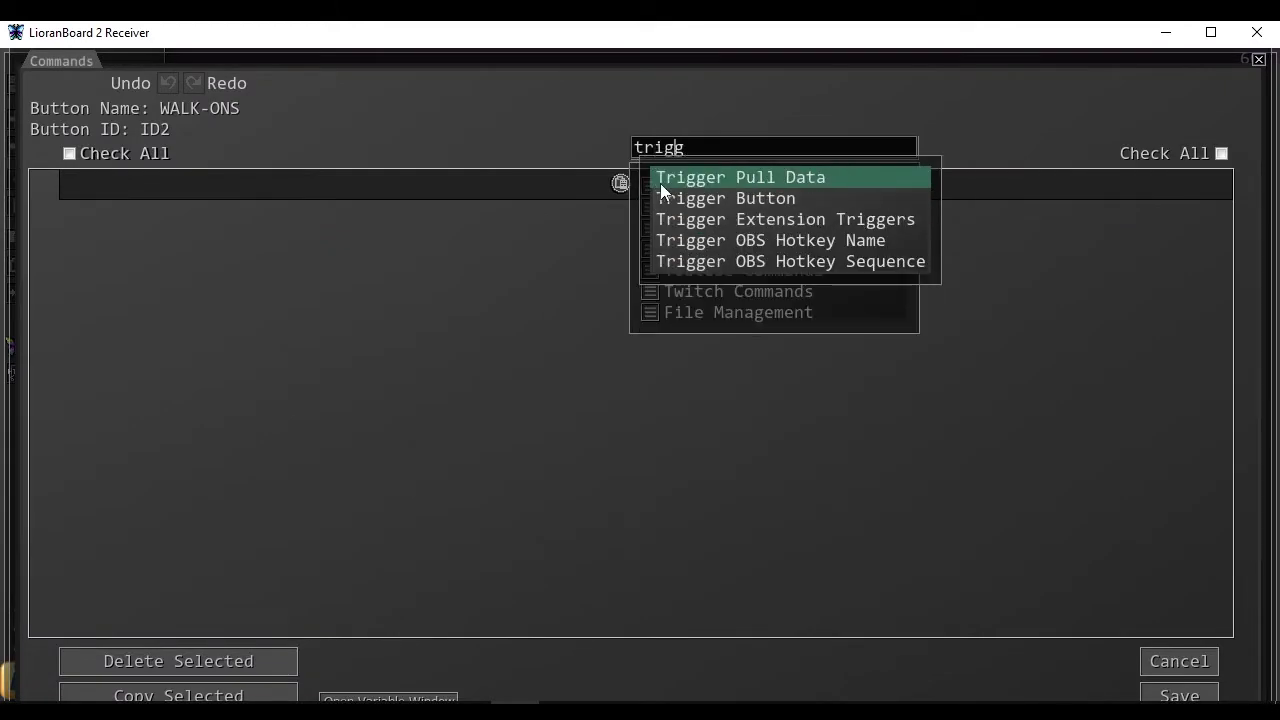
pyautogui.write('er')
pyautogui.click(839, 179)
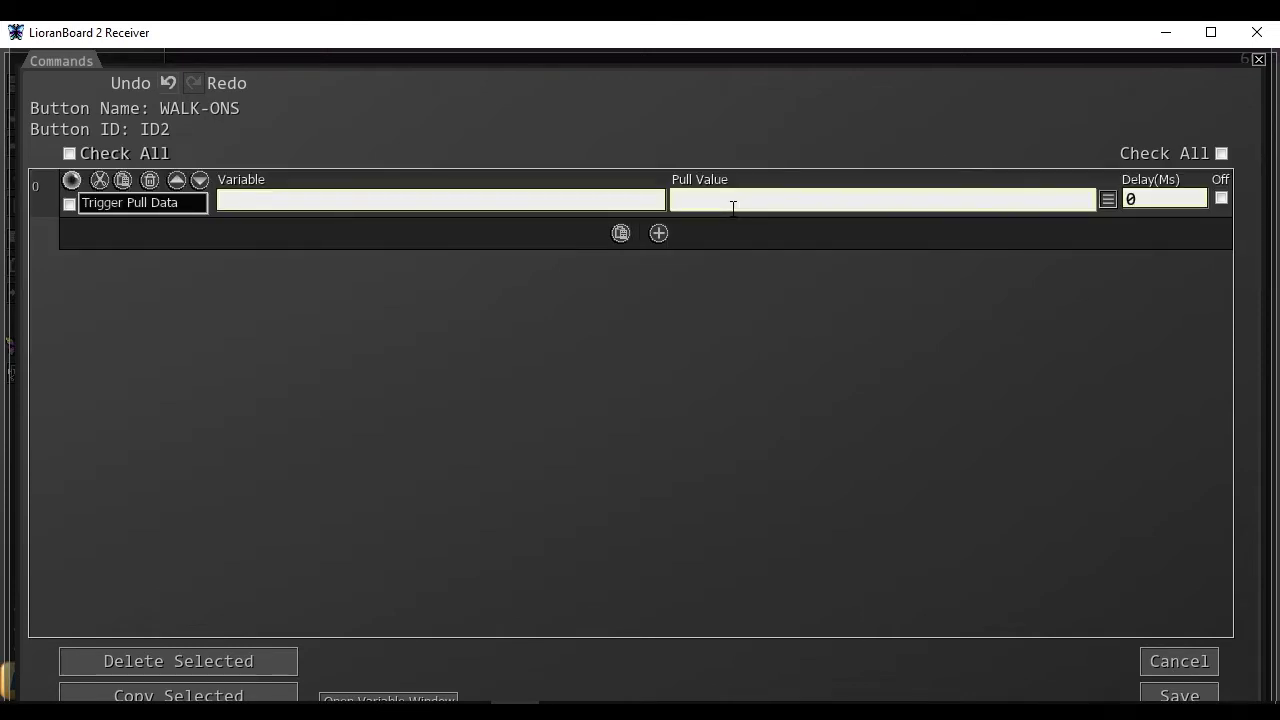
pyautogui.click(733, 201)
pyautogui.write('user_name')
pyautogui.click(567, 202)
pyautogui.write('wal')
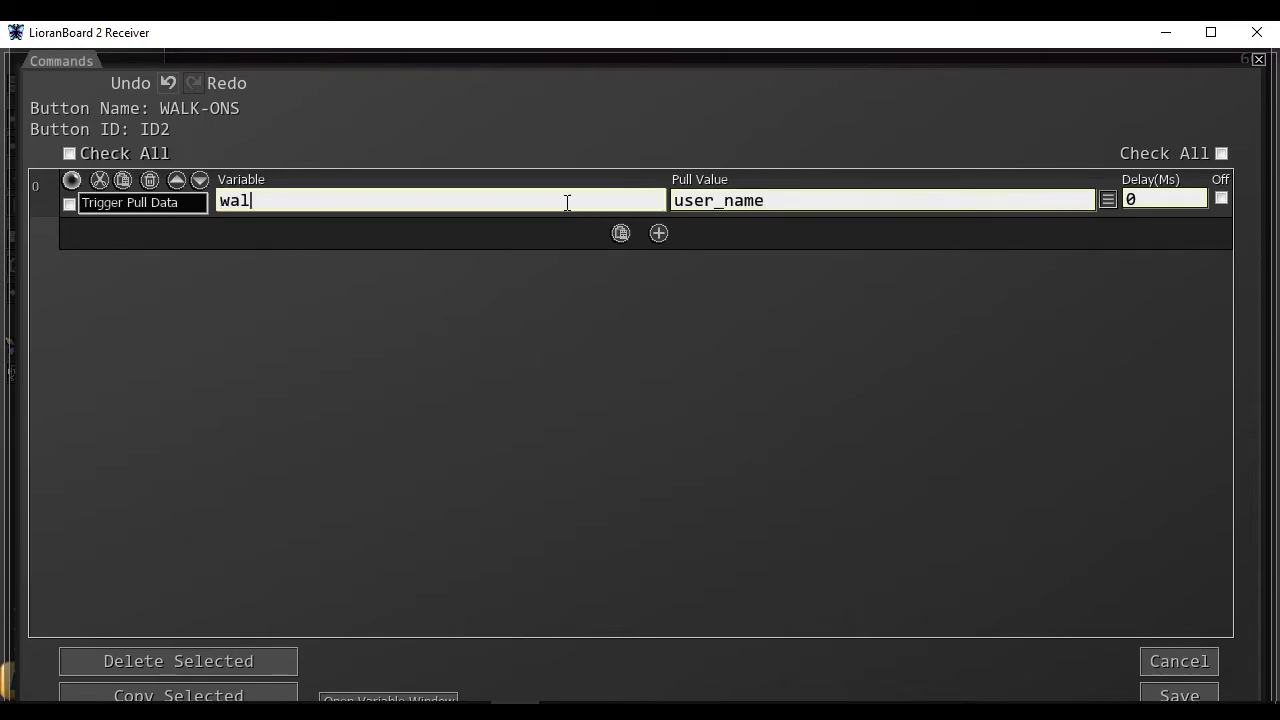
pyautogui.write('kon_user_name')
# Add an Array Find Value command that looks for walkon_user_name in walkon_chatters_list and saves the array slot to check.
pyautogui.click(657, 233)
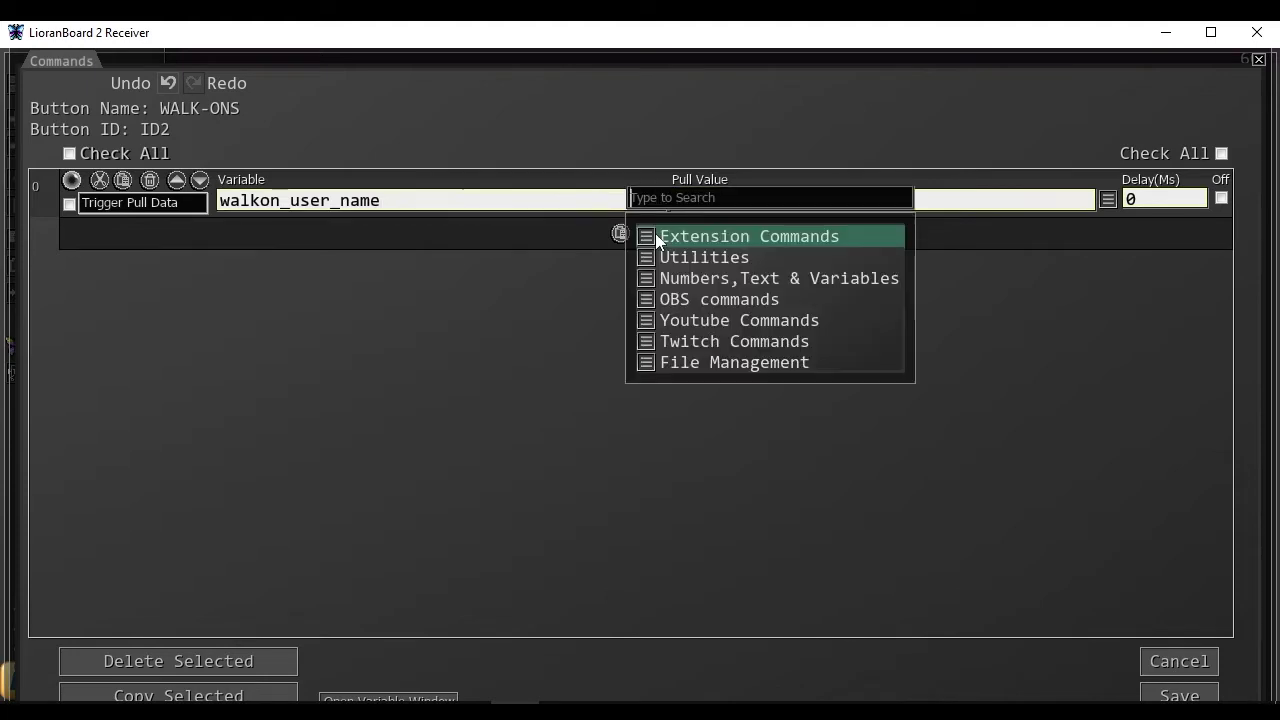
pyautogui.write('array')
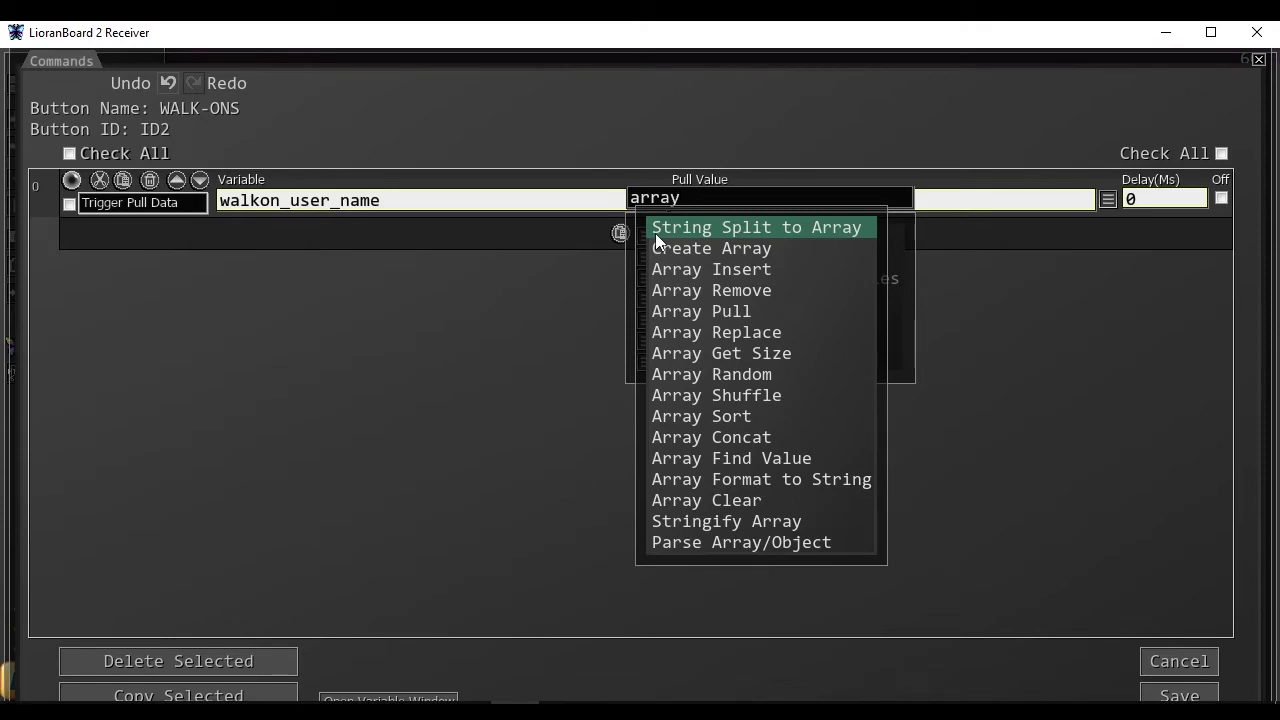
pyautogui.click(790, 464)
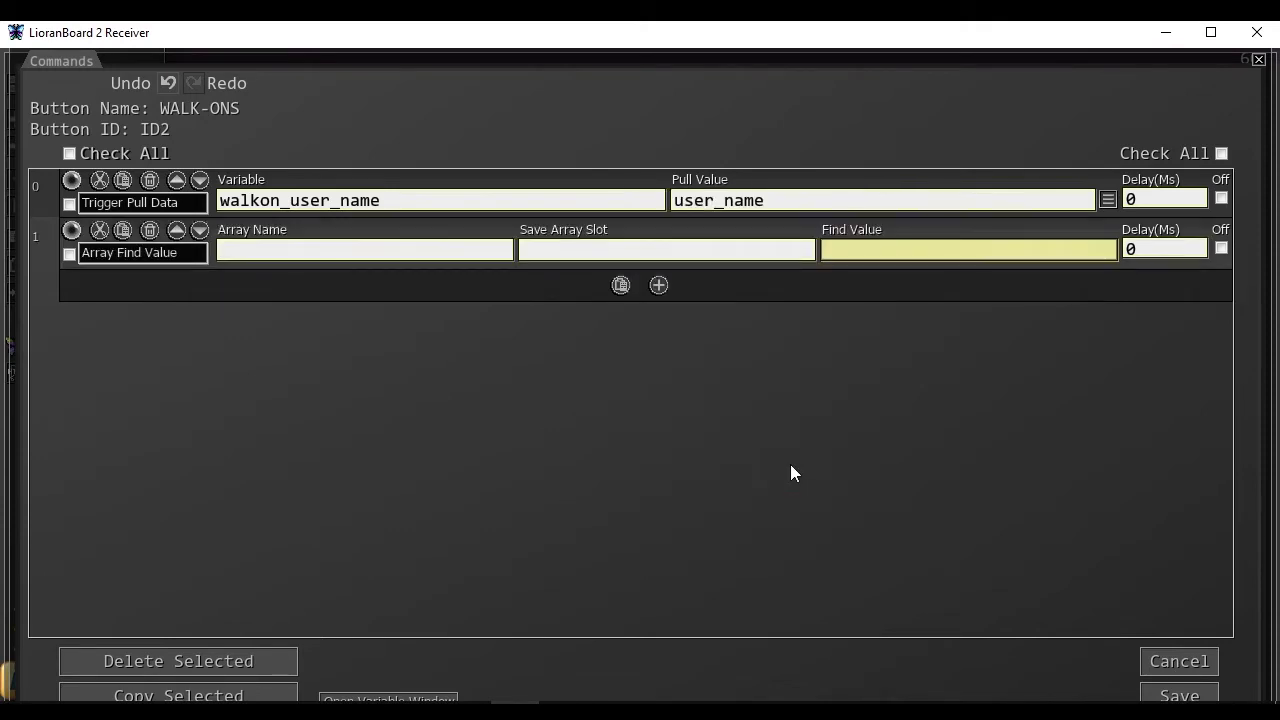
pyautogui.click(395, 252)
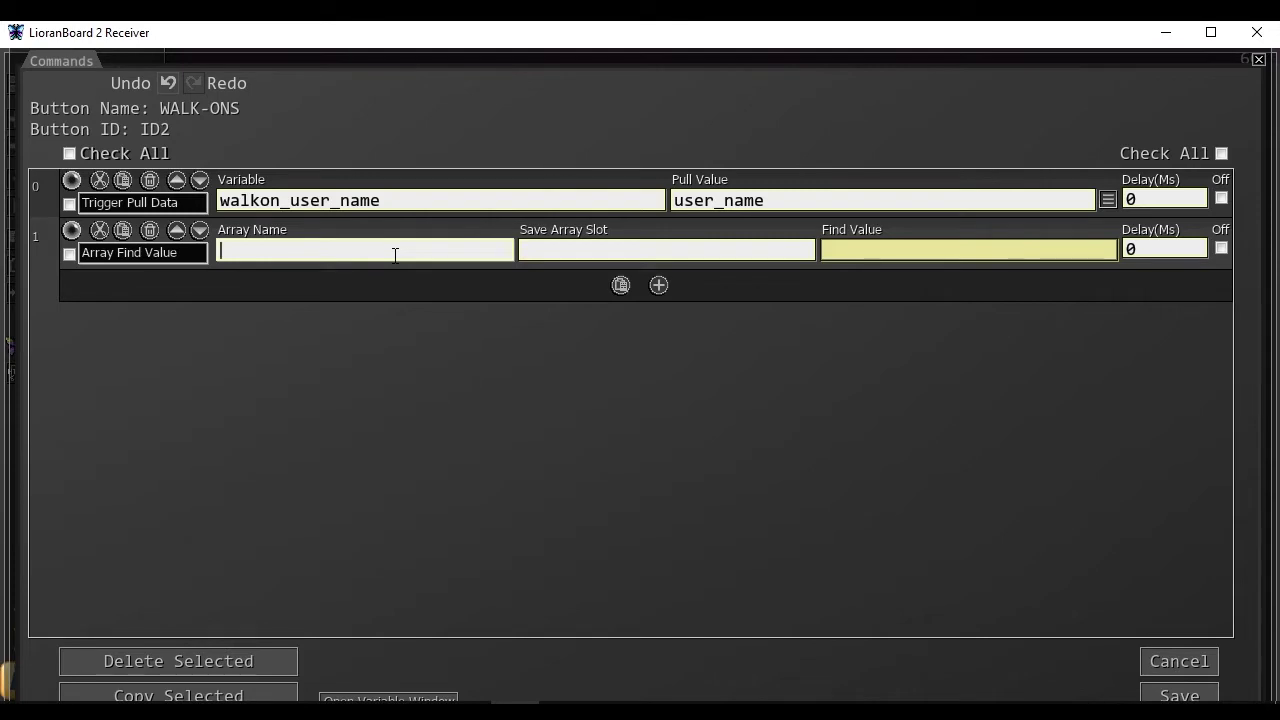
pyautogui.write('walkon_chatters_list')
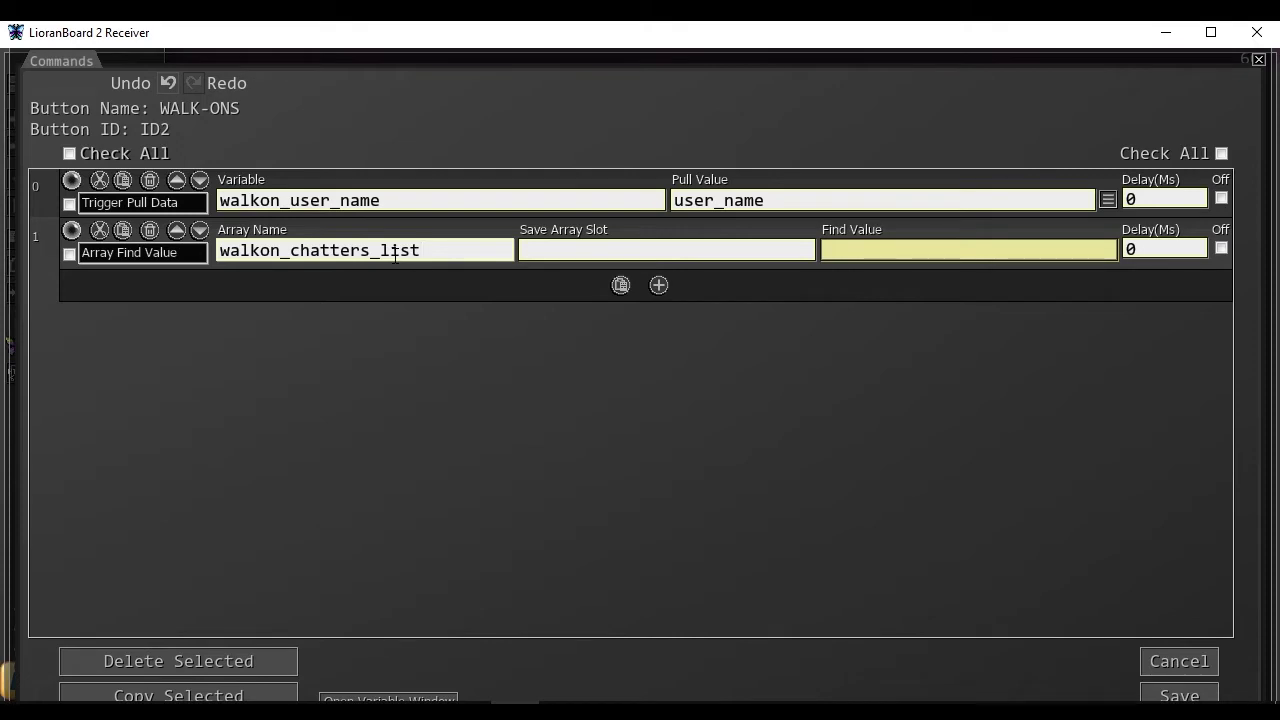
pyautogui.press('Tab')
pyautogui.press('Tab')
pyautogui.write('w')
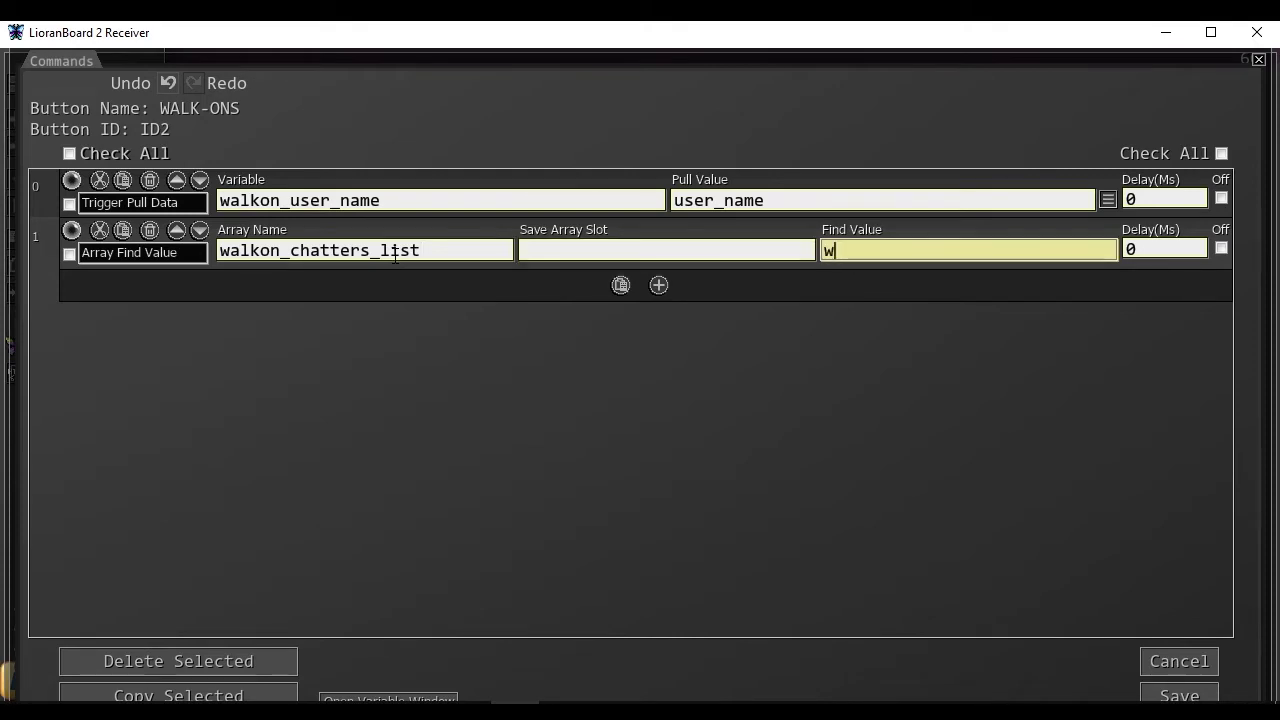
pyautogui.write('alkon_user_name')
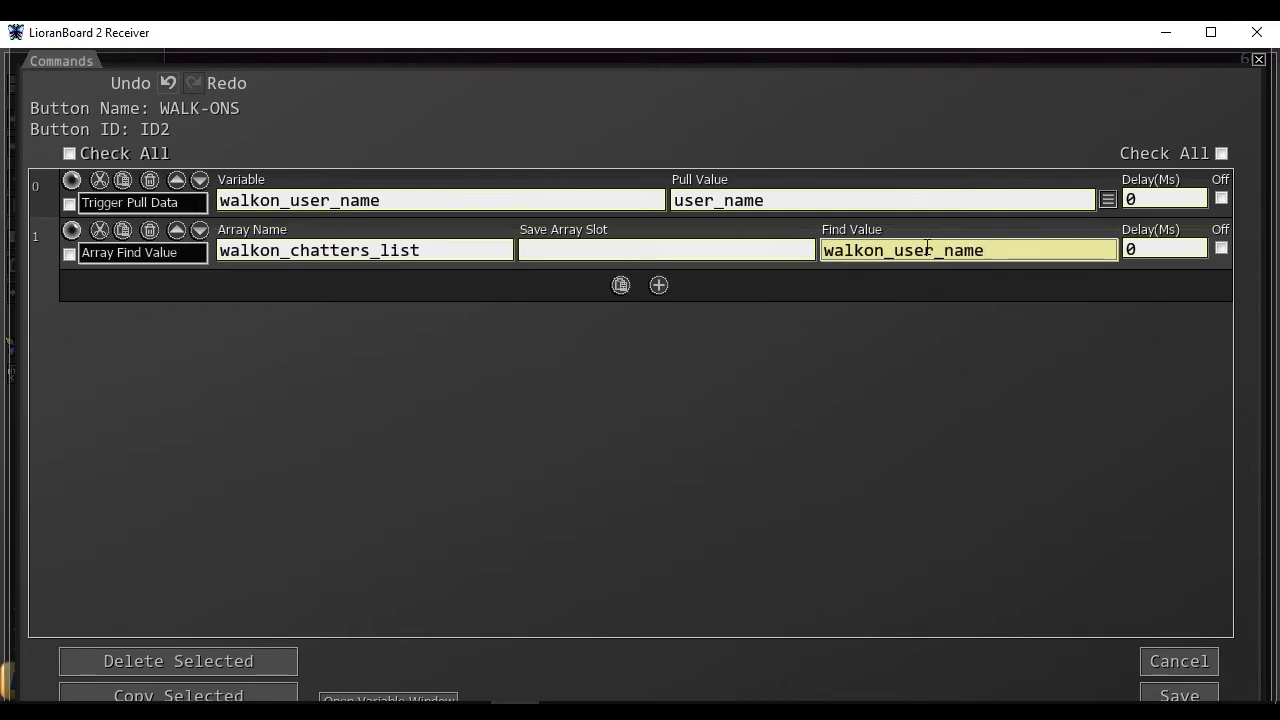
pyautogui.click(746, 255)
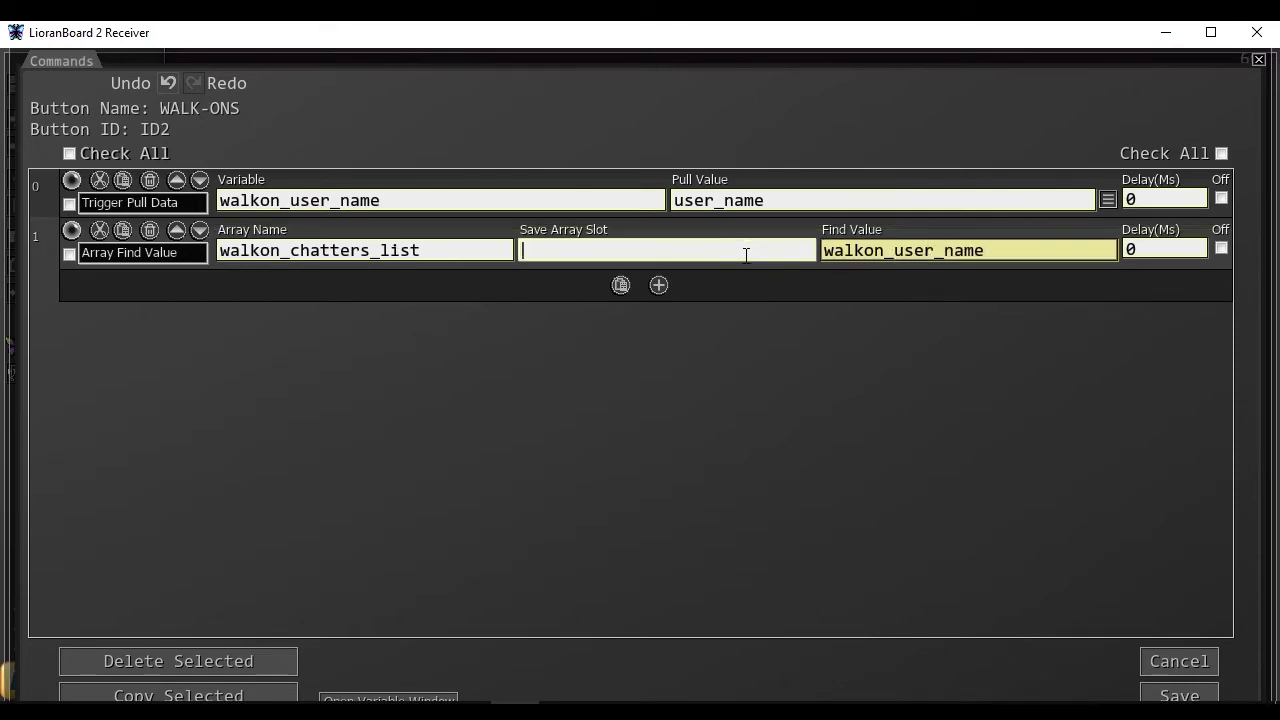
pyautogui.write('check')
# Add an Exit command that stops the button if check != -1.
pyautogui.click(658, 288)
pyautogui.write('exit')
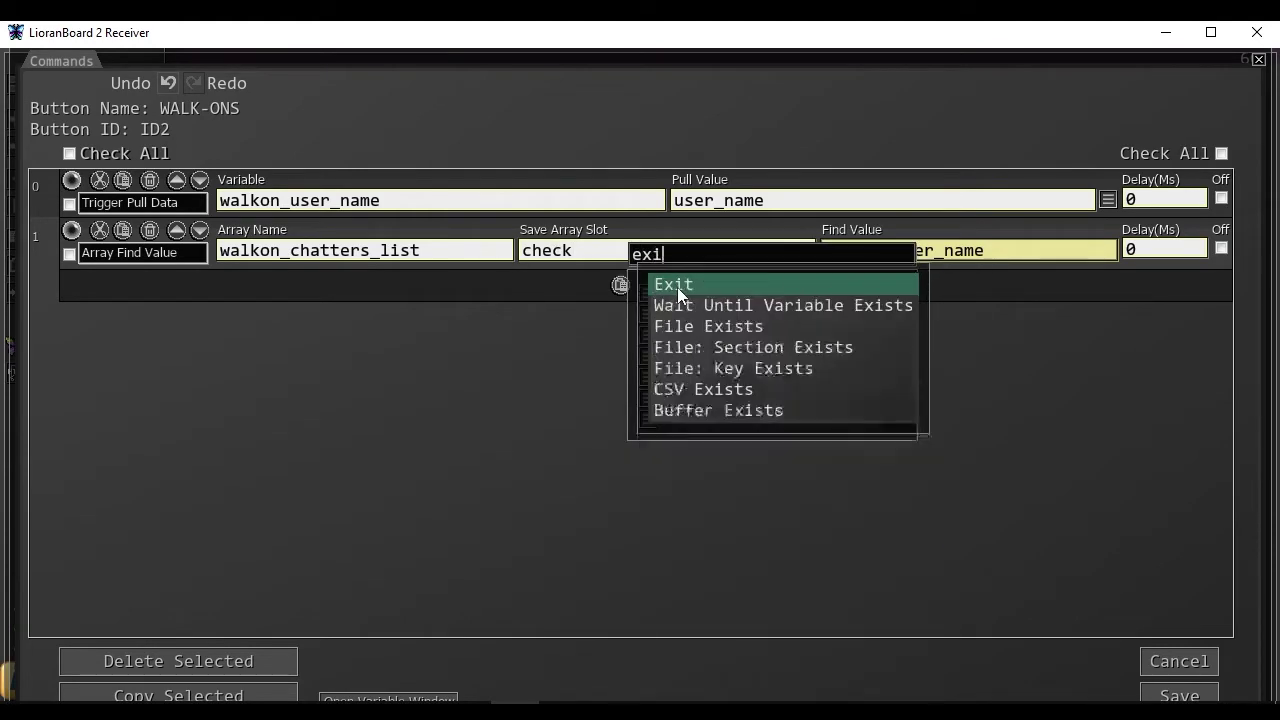
pyautogui.click(677, 287)
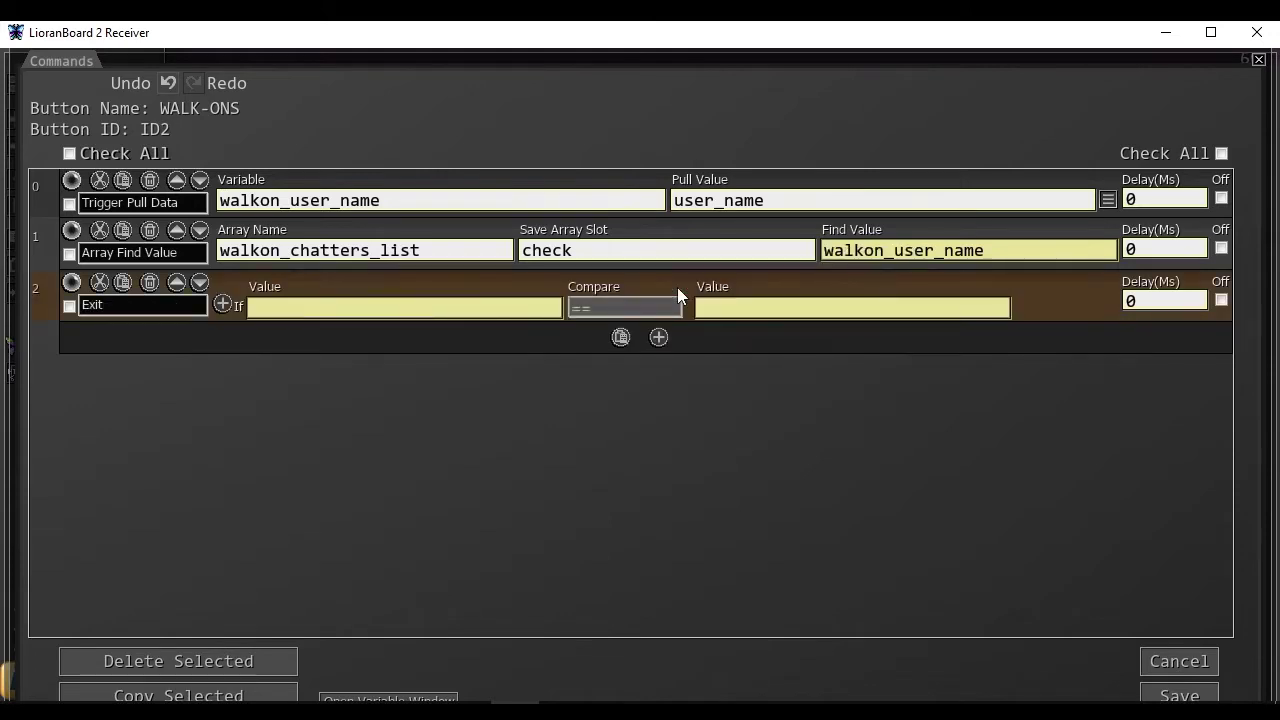
pyautogui.click(419, 305)
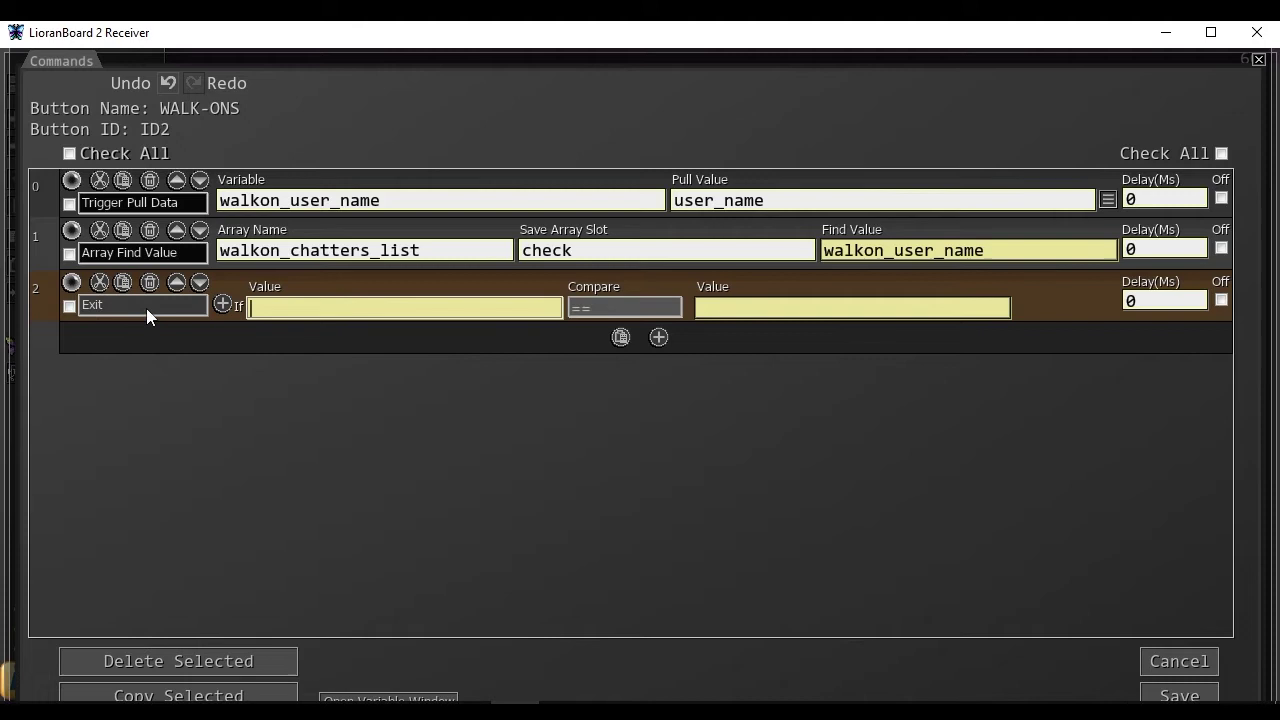
pyautogui.write('check')
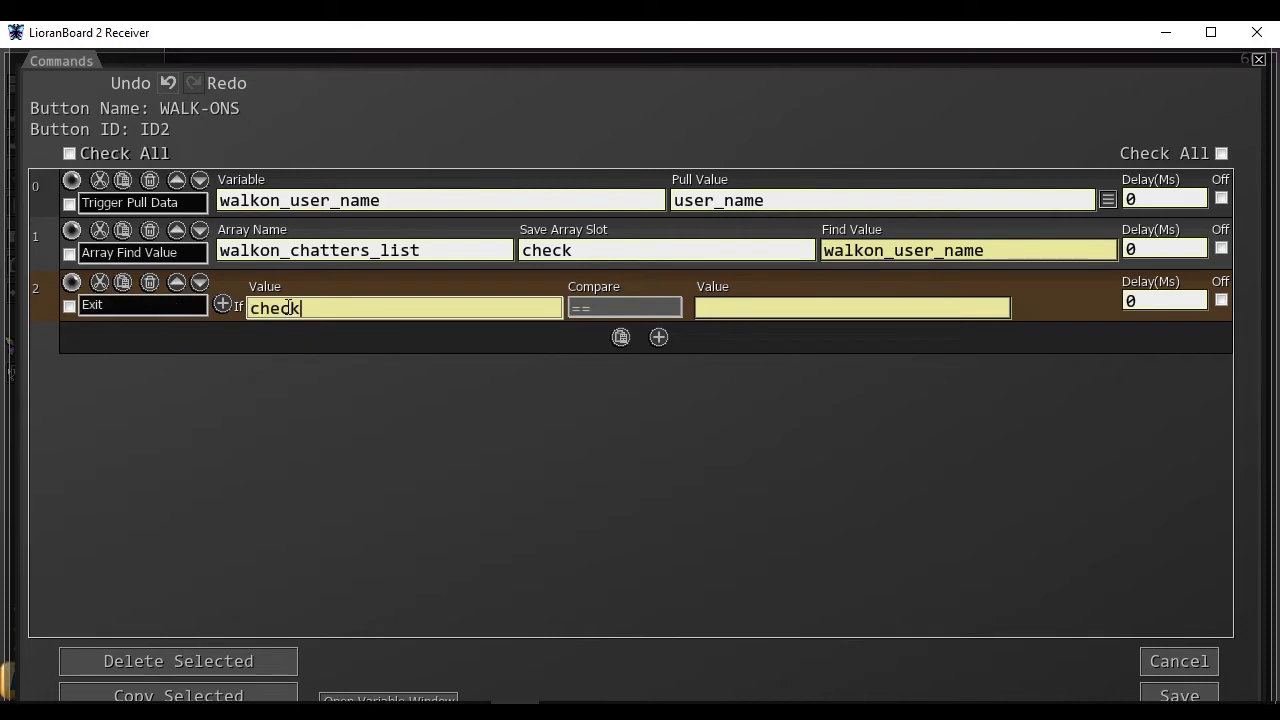
pyautogui.click(579, 310)
pyautogui.click(579, 334)
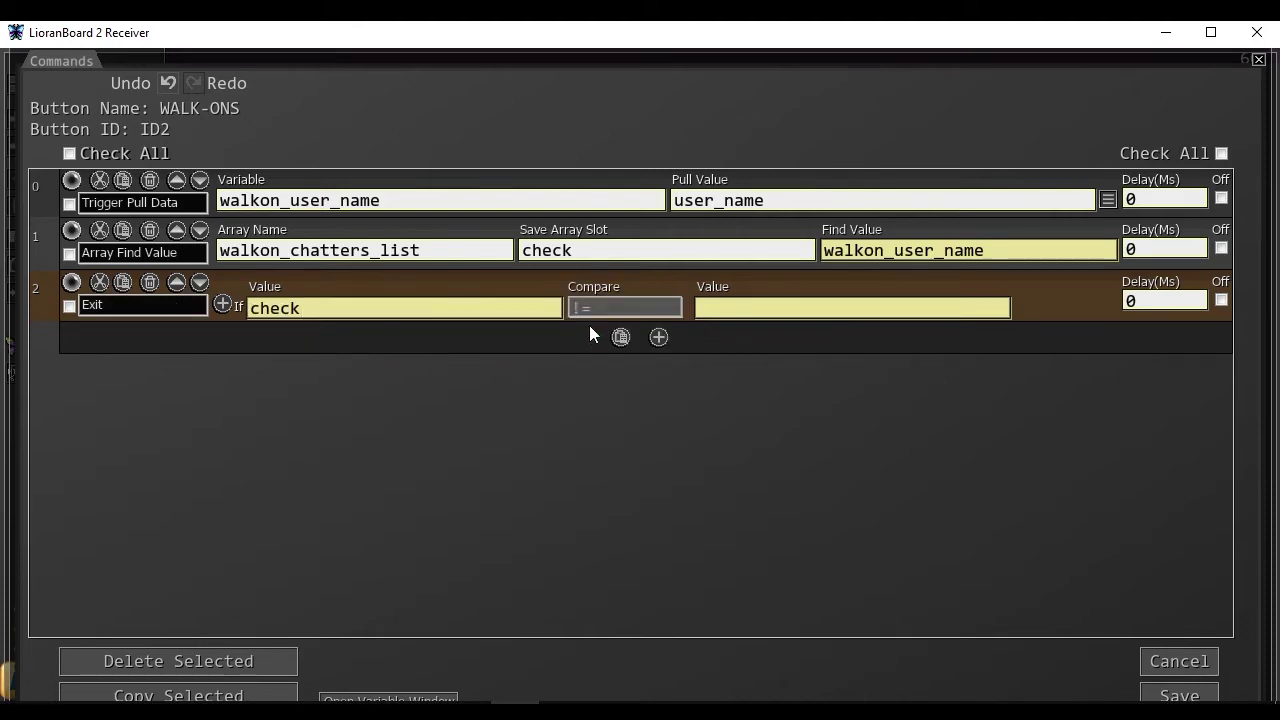
pyautogui.click(755, 309)
pyautogui.write('-')
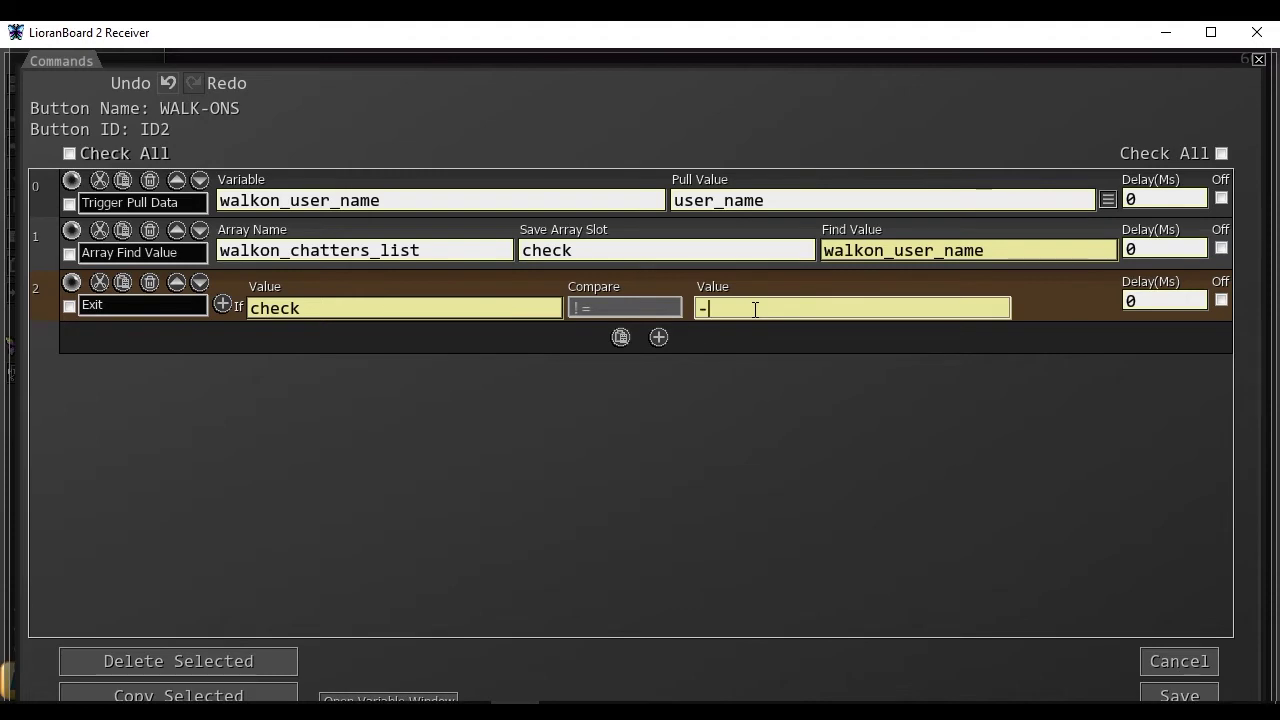
pyautogui.write('1')
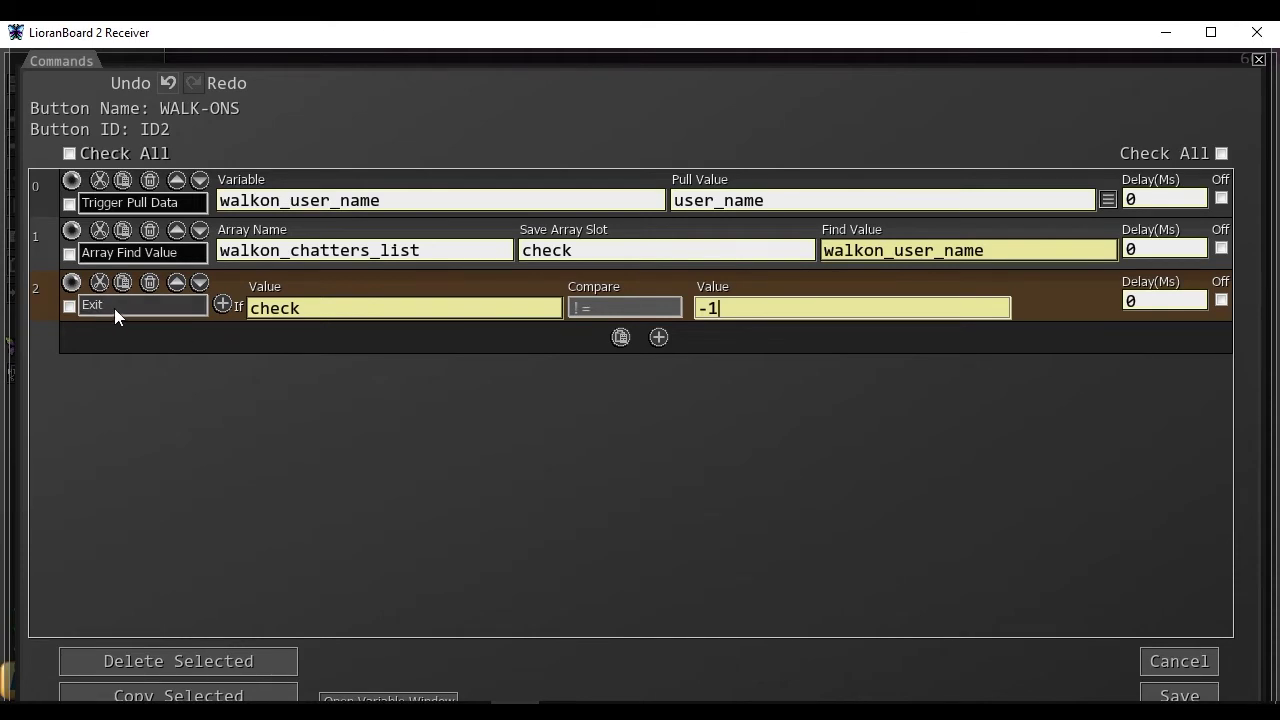
# Add an Array Insert command that inserts walkon_user_name at position top of walkon_chatters_list.
pyautogui.click(659, 337)
pyautogui.write('array')
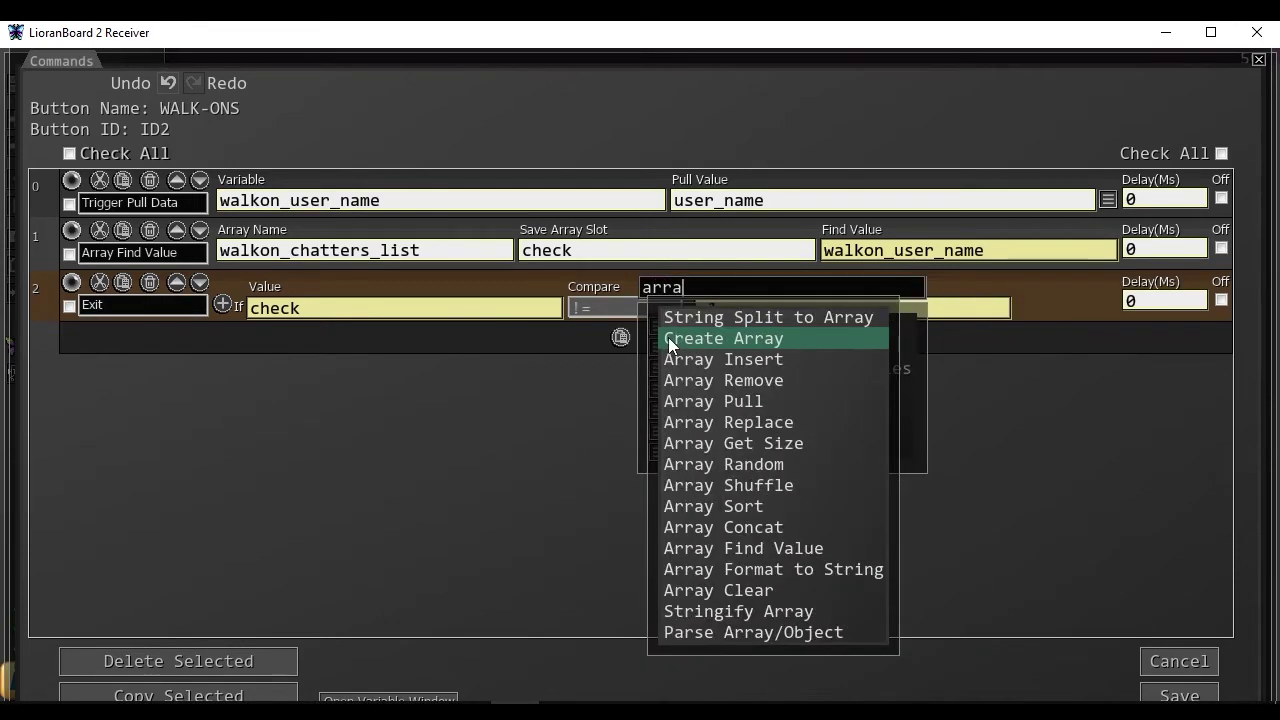
pyautogui.click(698, 359)
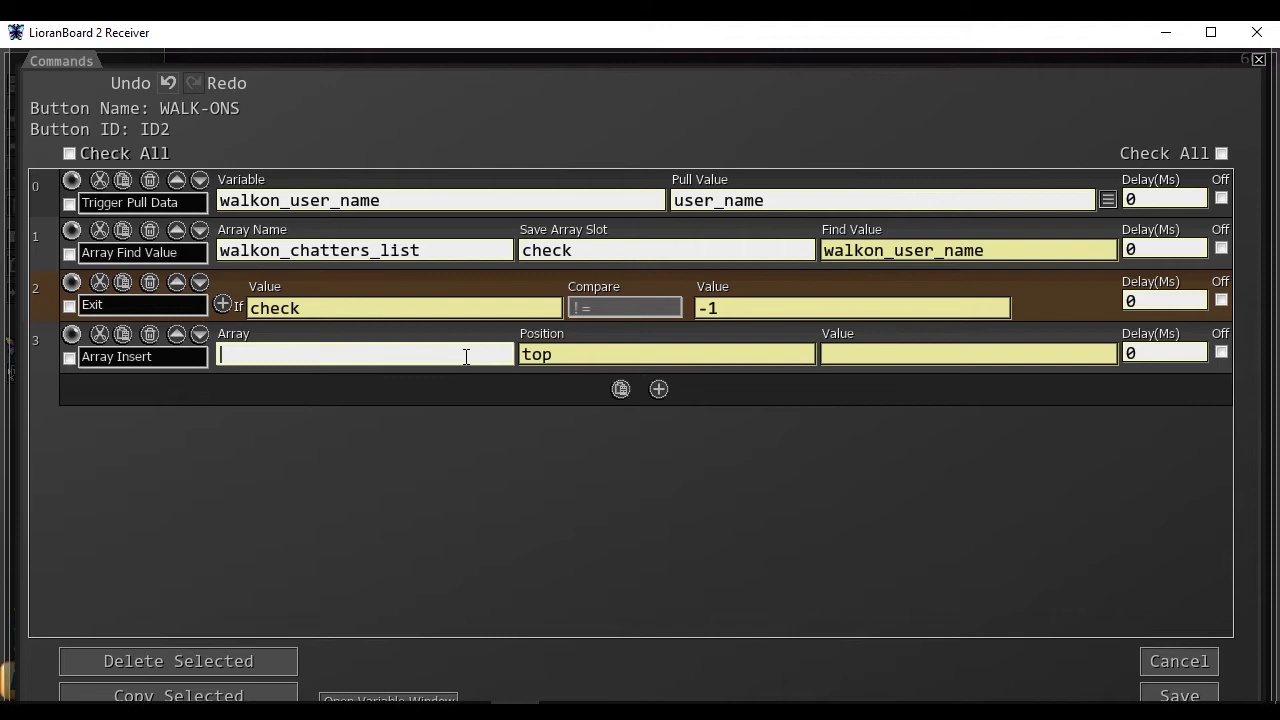
pyautogui.write('walk ')
pyautogui.write('n_cha')
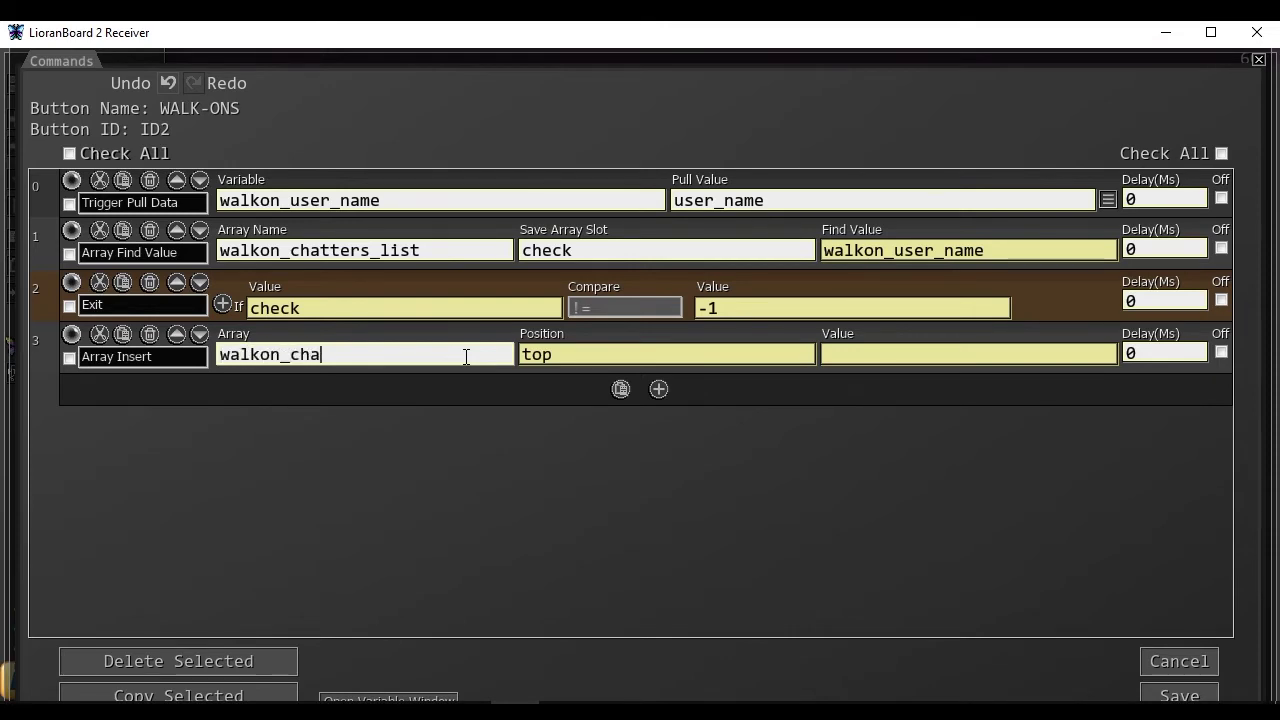
pyautogui.write('tters_list')
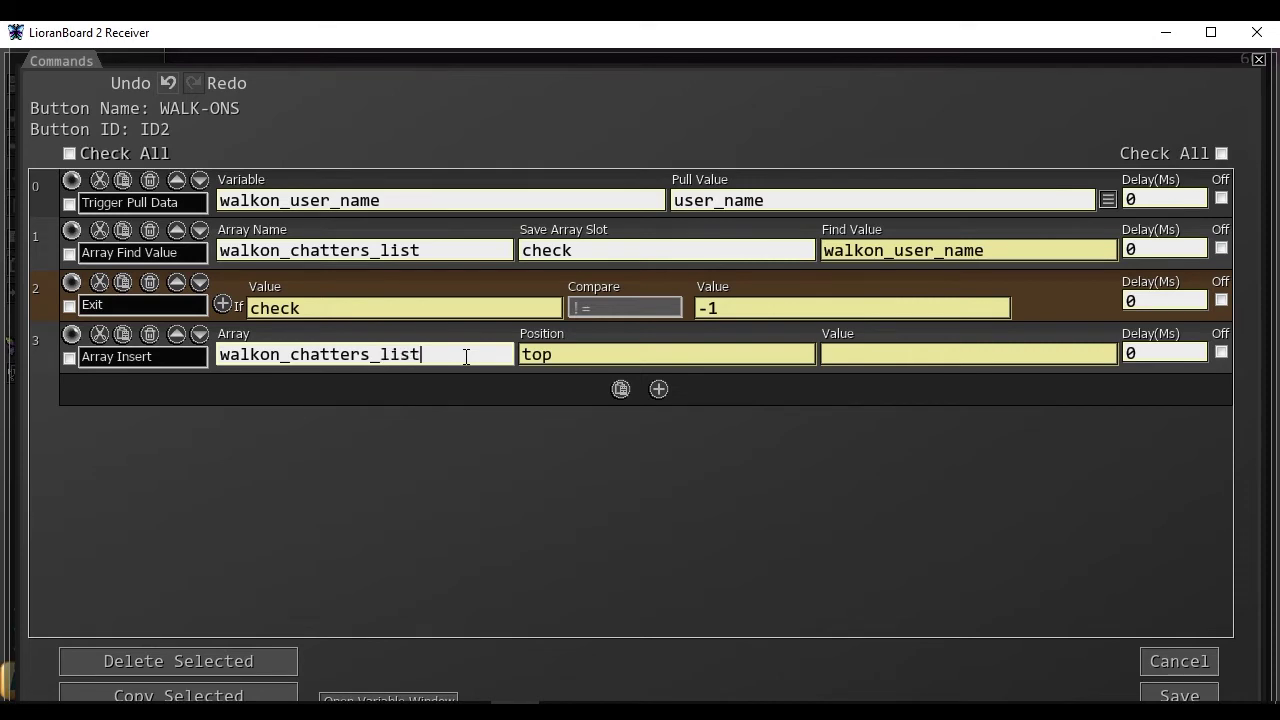
pyautogui.press('Tab')
pyautogui.press('Tab')
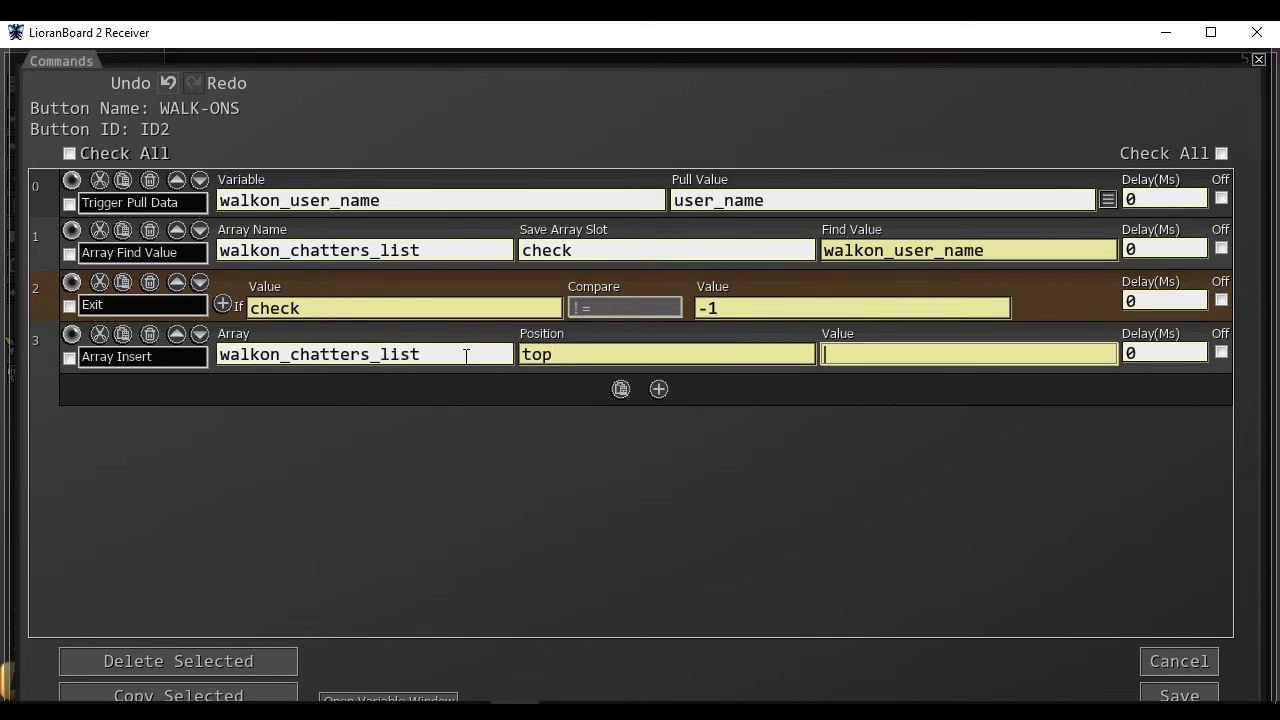
pyautogui.write('walkon_user_name')
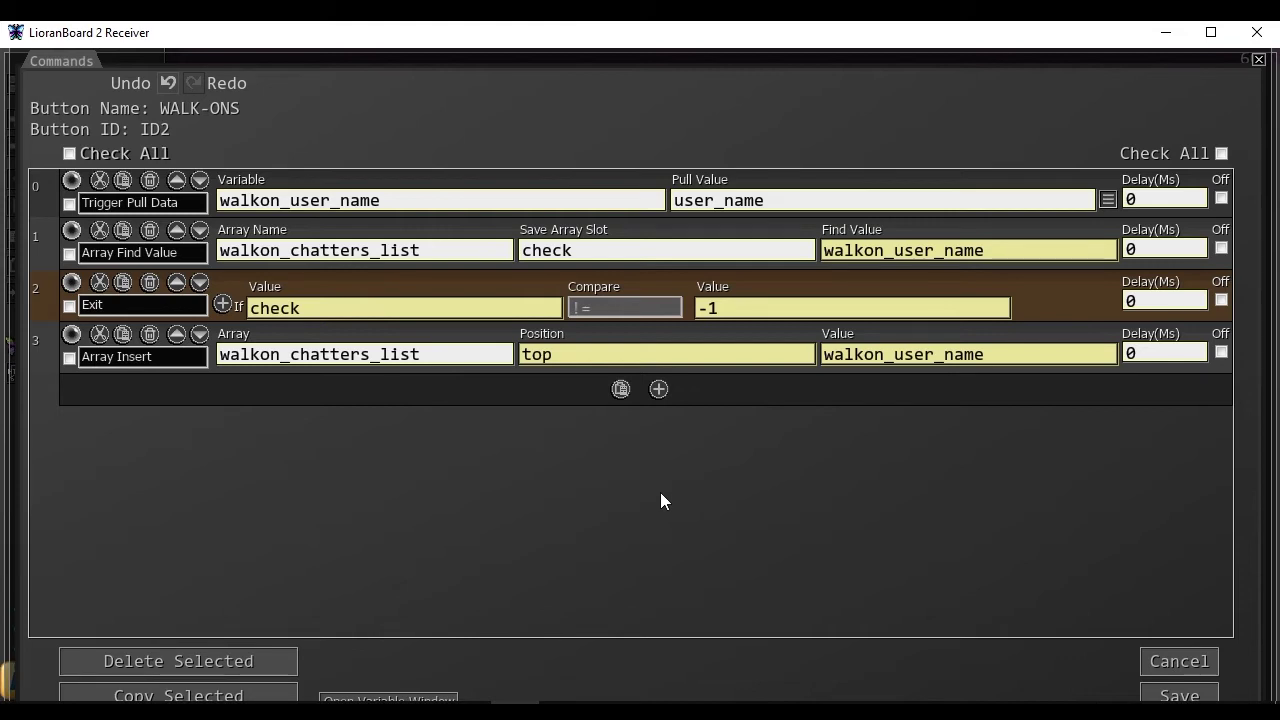
# Add a Switch Statement below the Array Insert command with walkon_user_name as its value.
pyautogui.click(659, 389)
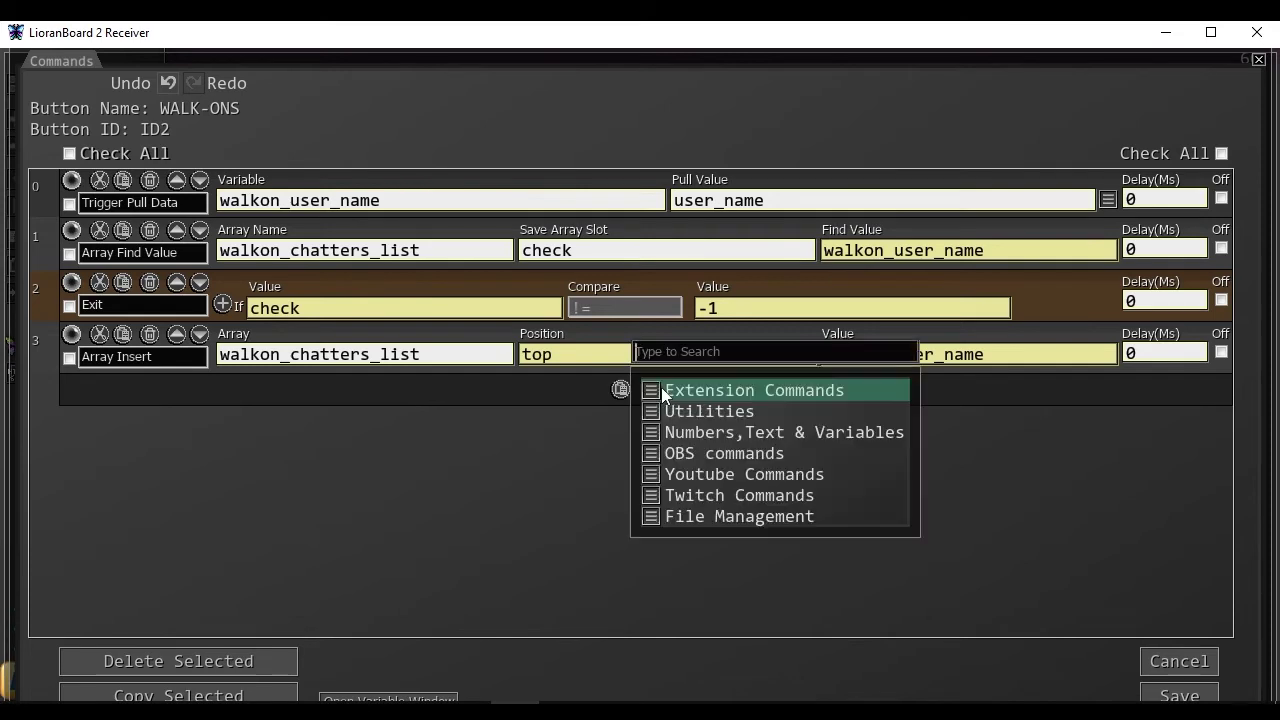
pyautogui.click(703, 343)
pyautogui.write('switch')
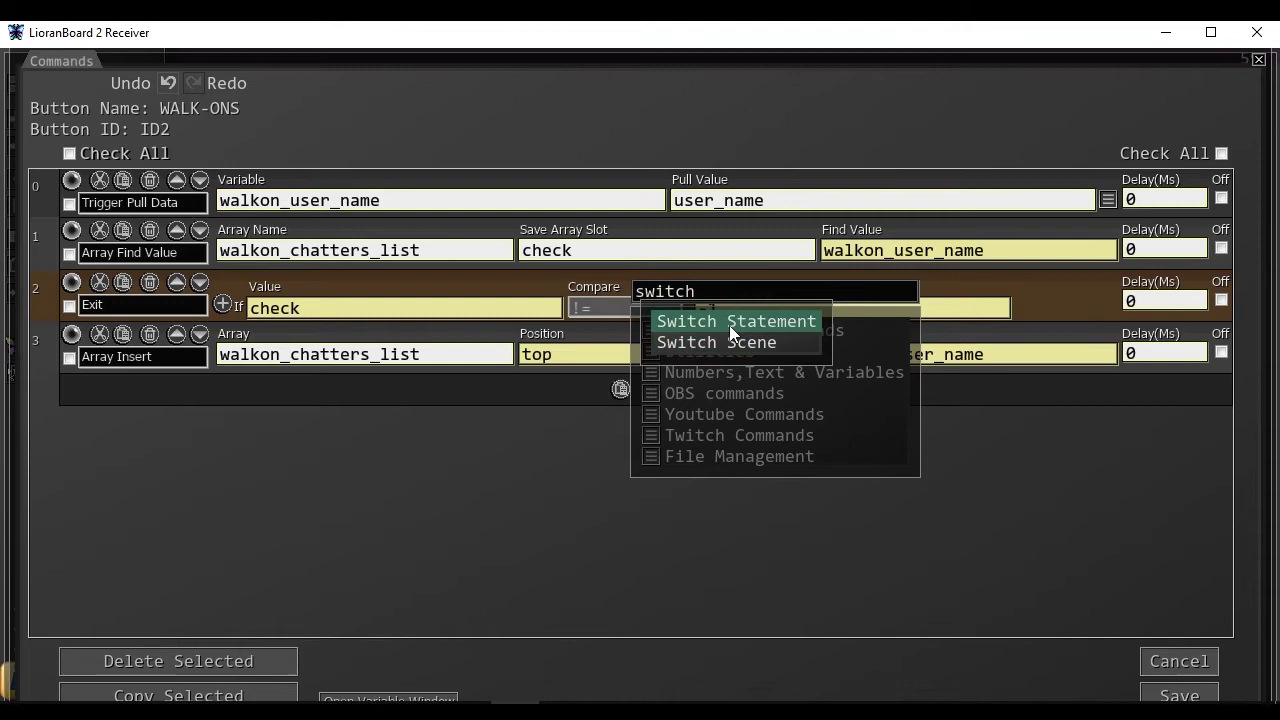
pyautogui.click(729, 323)
pyautogui.click(371, 408)
pyautogui.write('walkon_u')
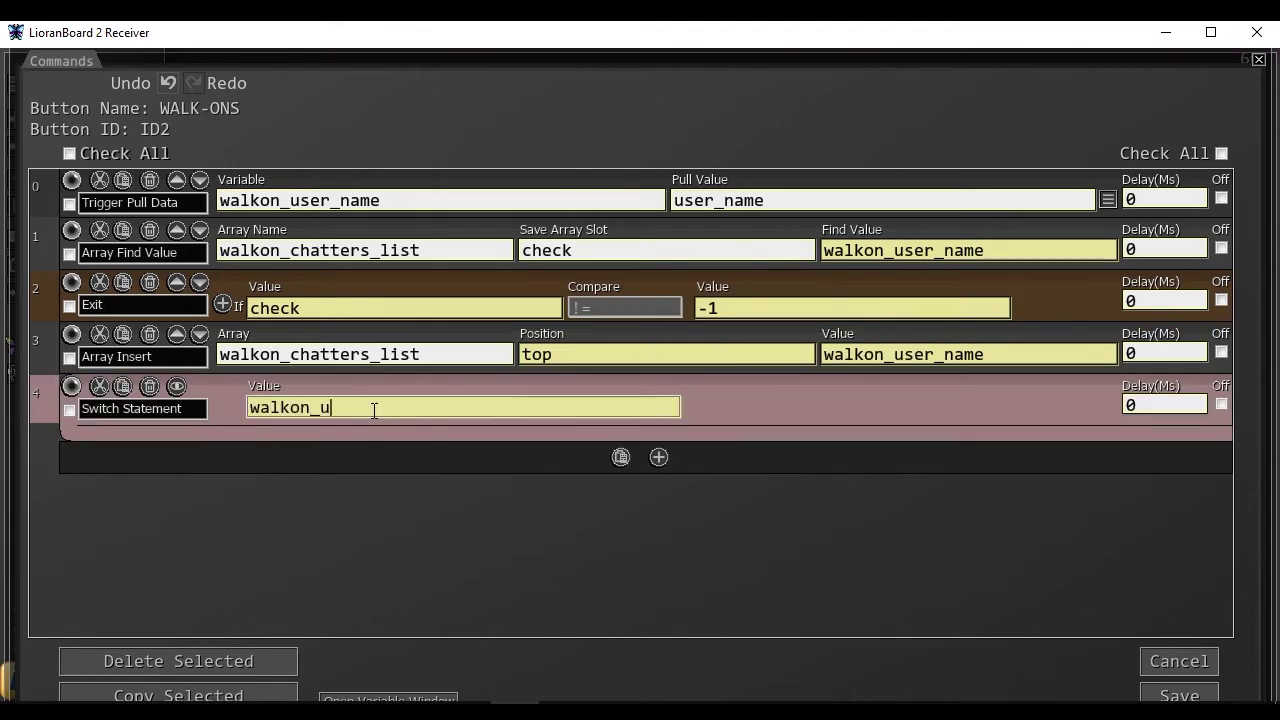
pyautogui.write('ser_name')
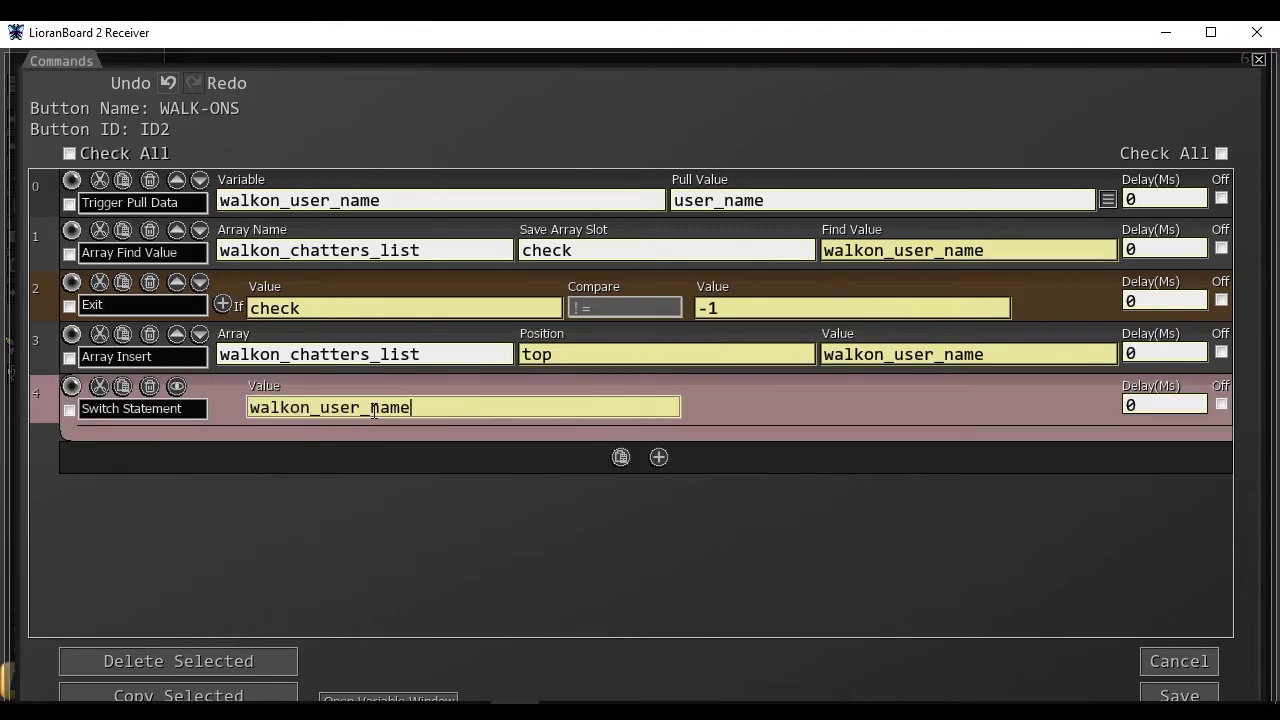
# Add a Case Statement inside the Switch Statement with the text dralezero.
pyautogui.click(235, 433)
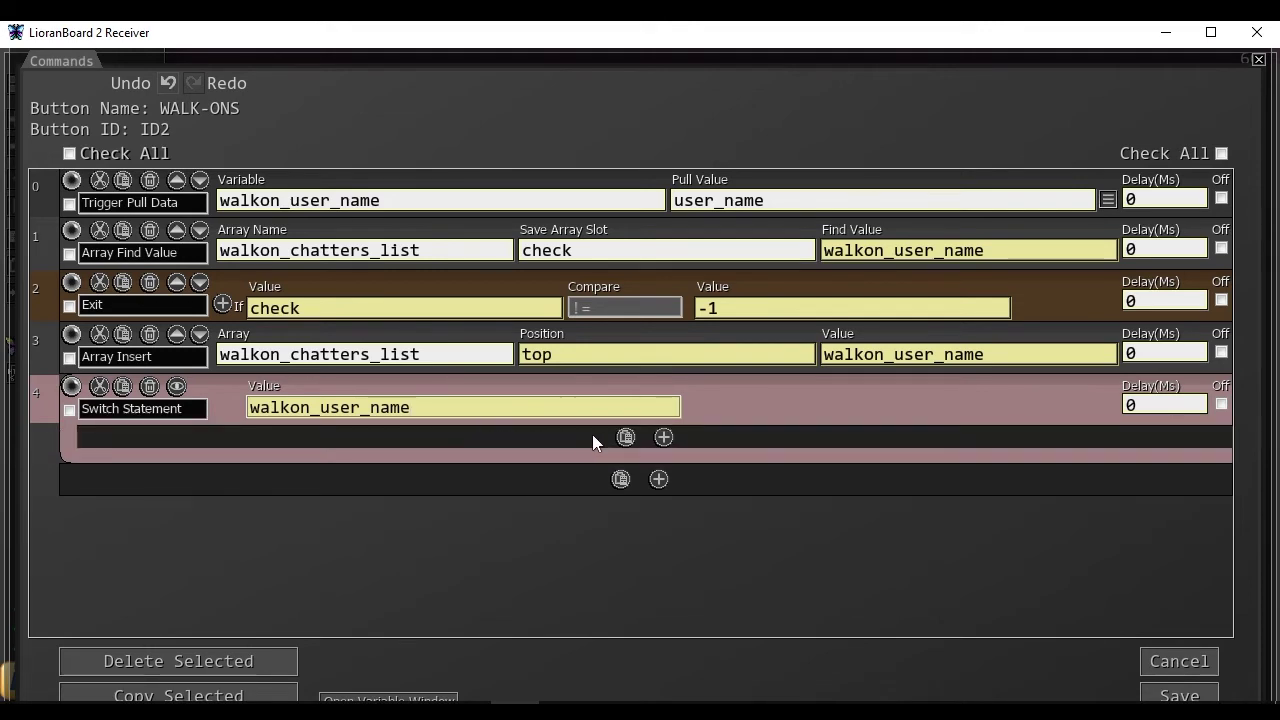
pyautogui.click(663, 437)
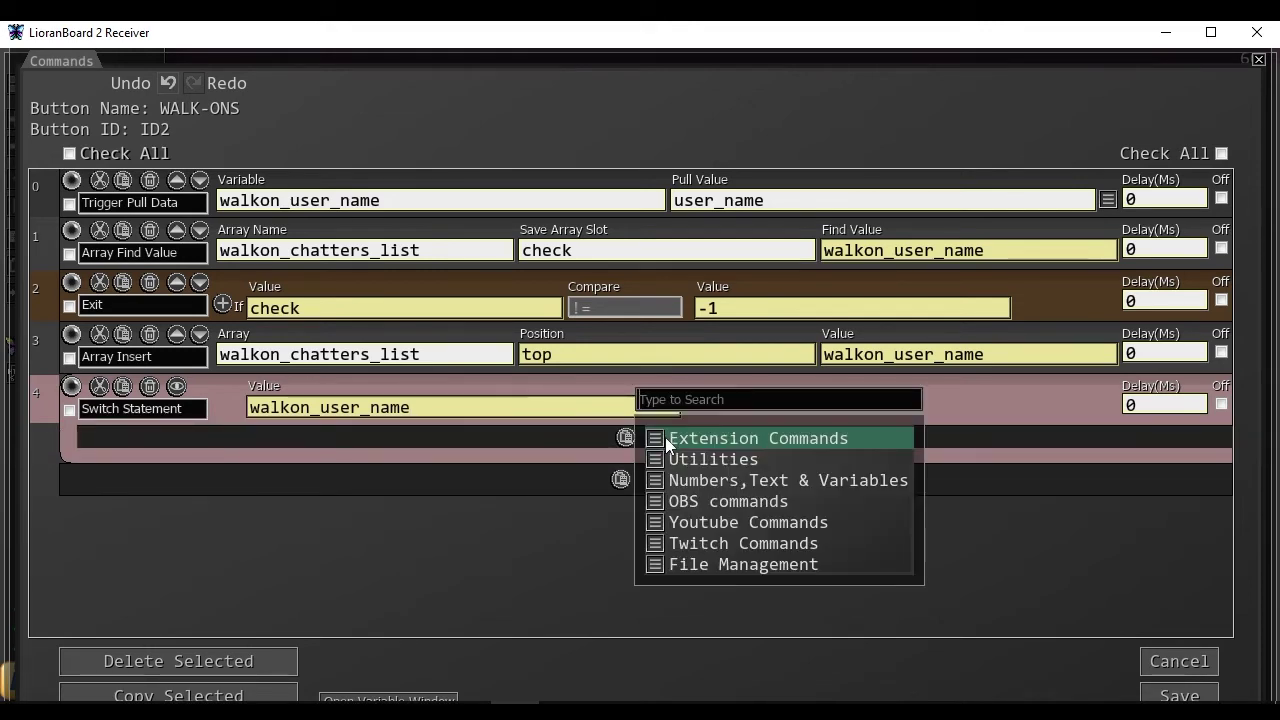
pyautogui.click(677, 439)
pyautogui.write('case')
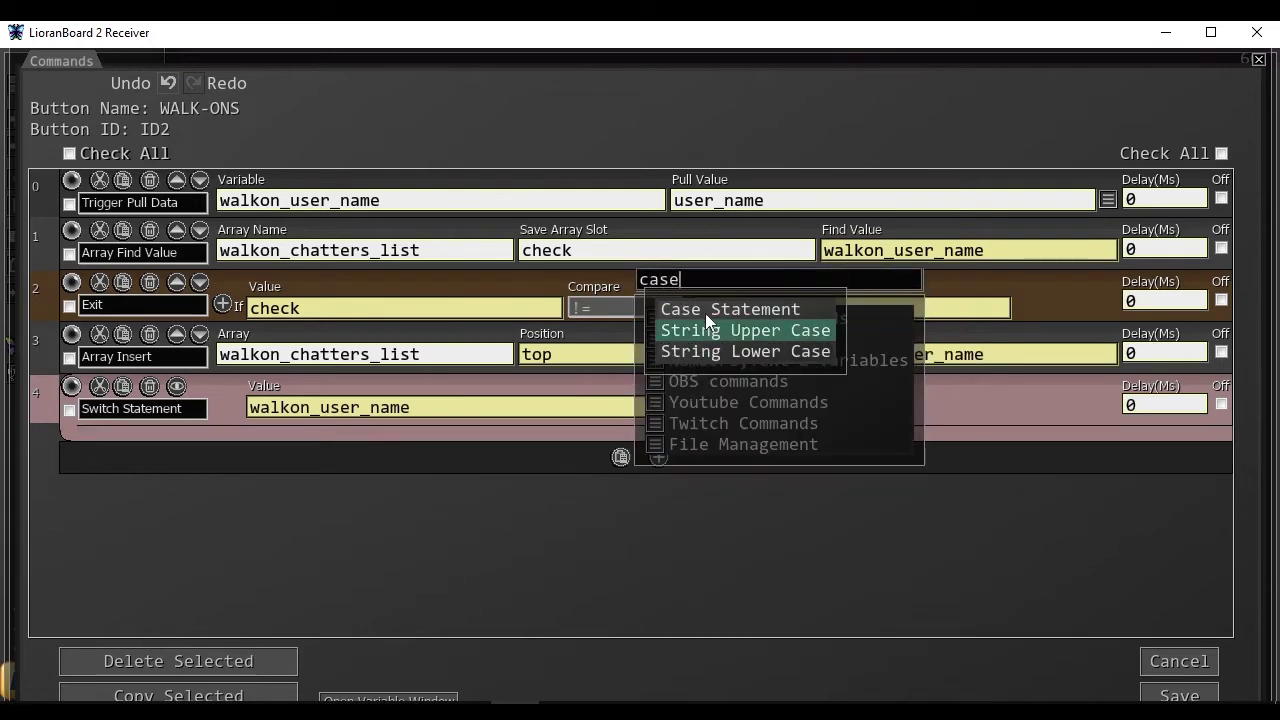
pyautogui.click(702, 306)
pyautogui.click(366, 459)
pyautogui.write('dralezero')
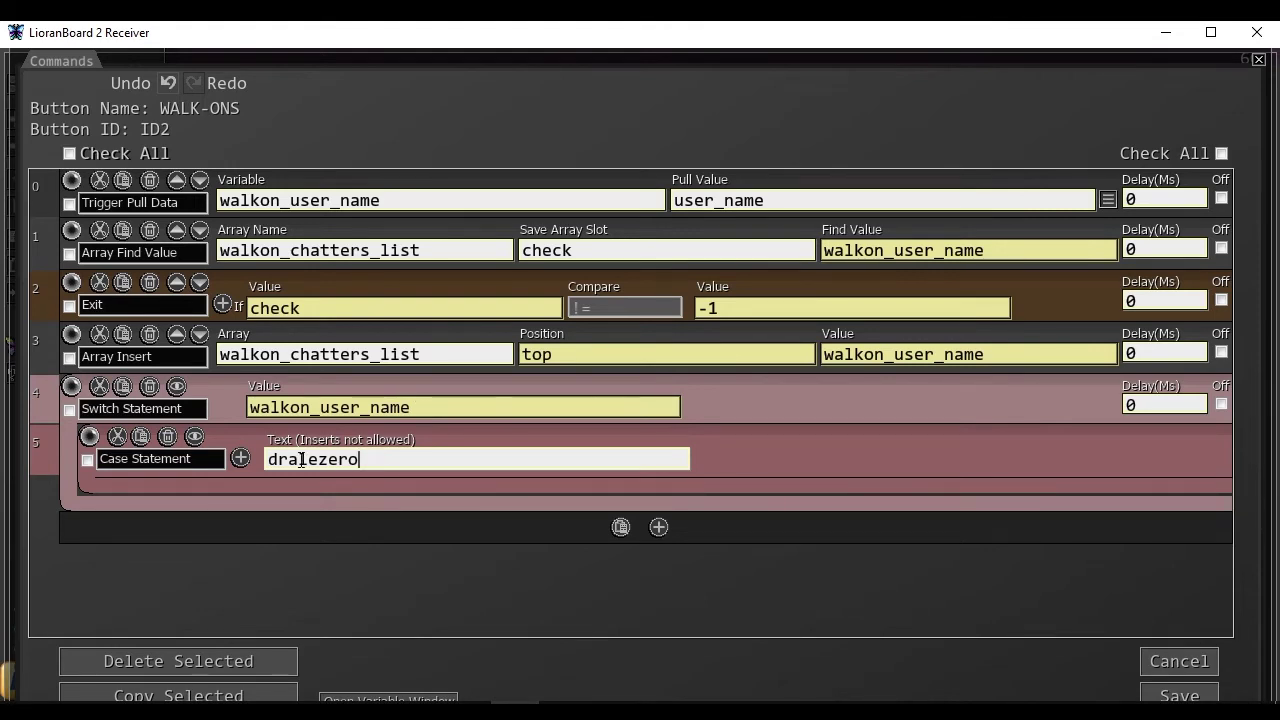
# Inside the dralezero case, add a Source Change Visibility command that makes source dralezero visible in scene WALK-ONS.
pyautogui.click(674, 491)
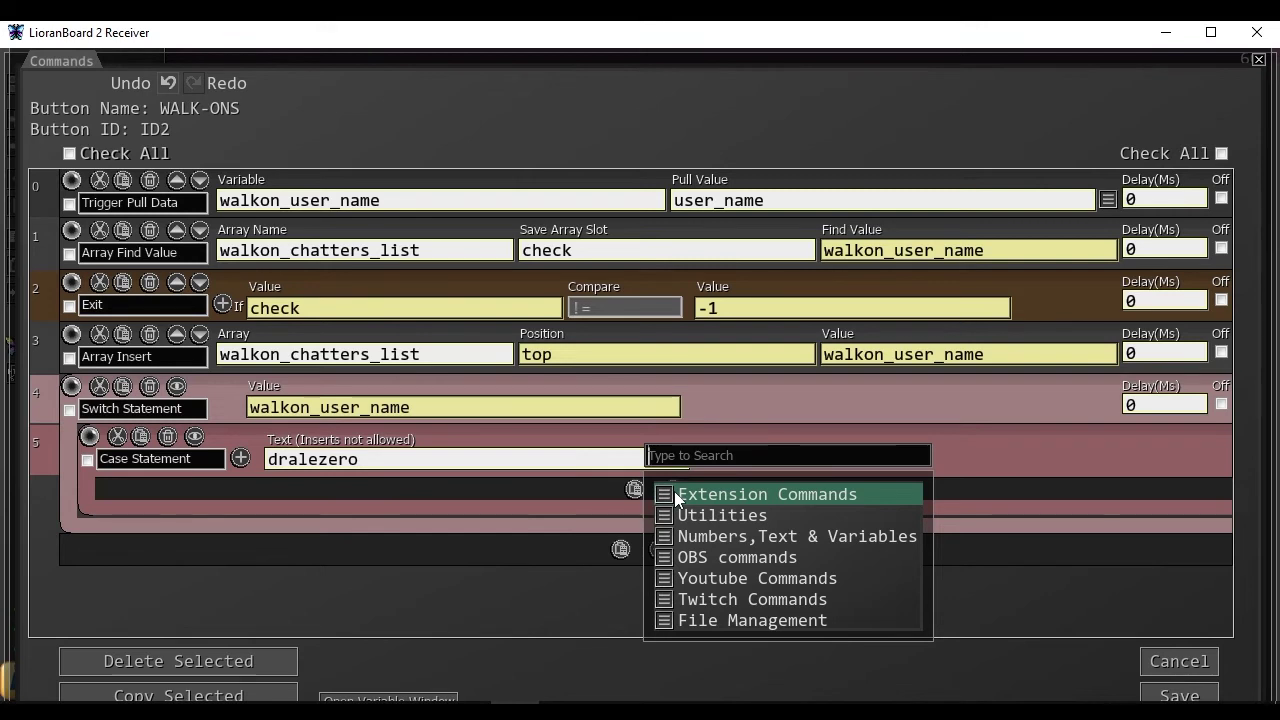
pyautogui.click(731, 560)
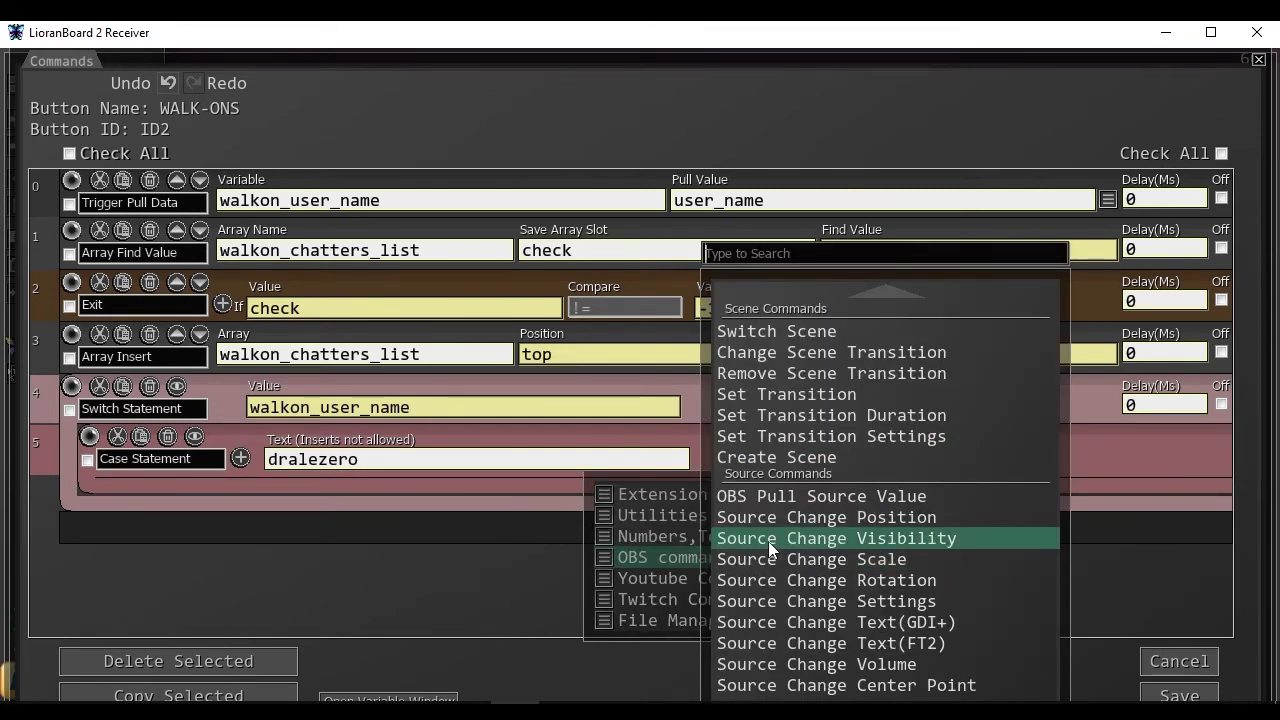
pyautogui.click(768, 541)
pyautogui.click(676, 510)
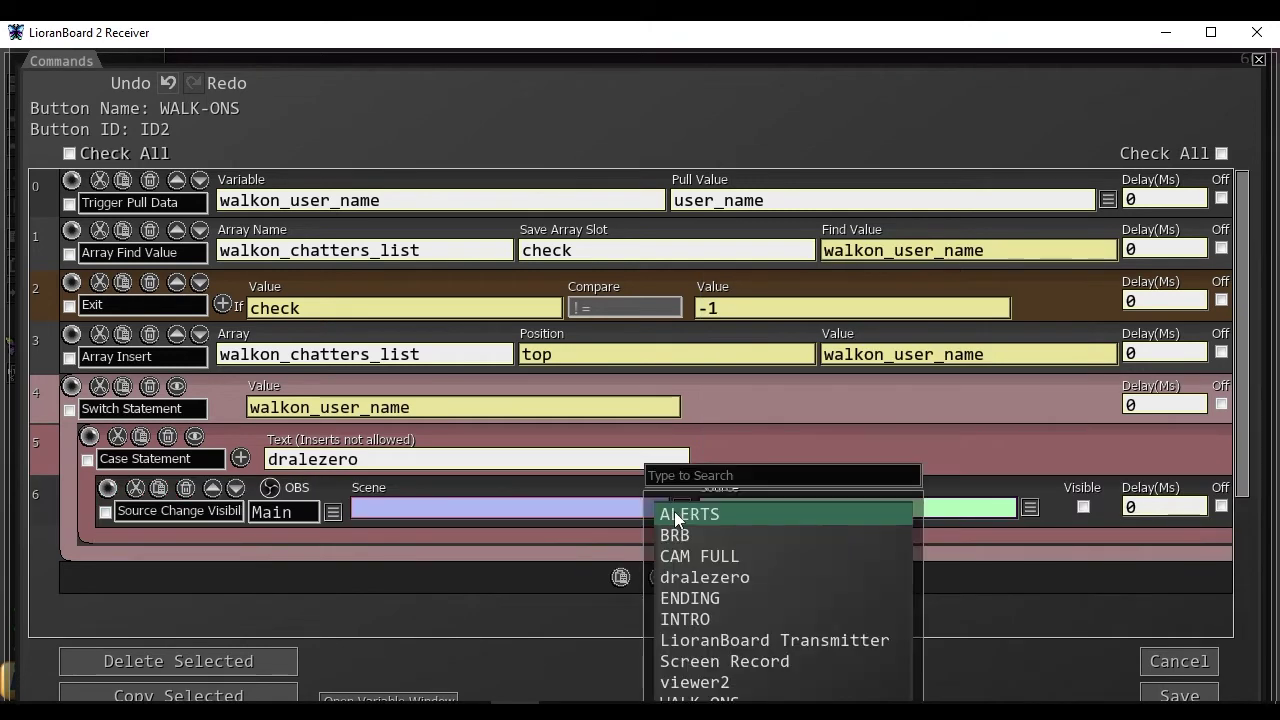
pyautogui.click(700, 700)
pyautogui.click(1029, 508)
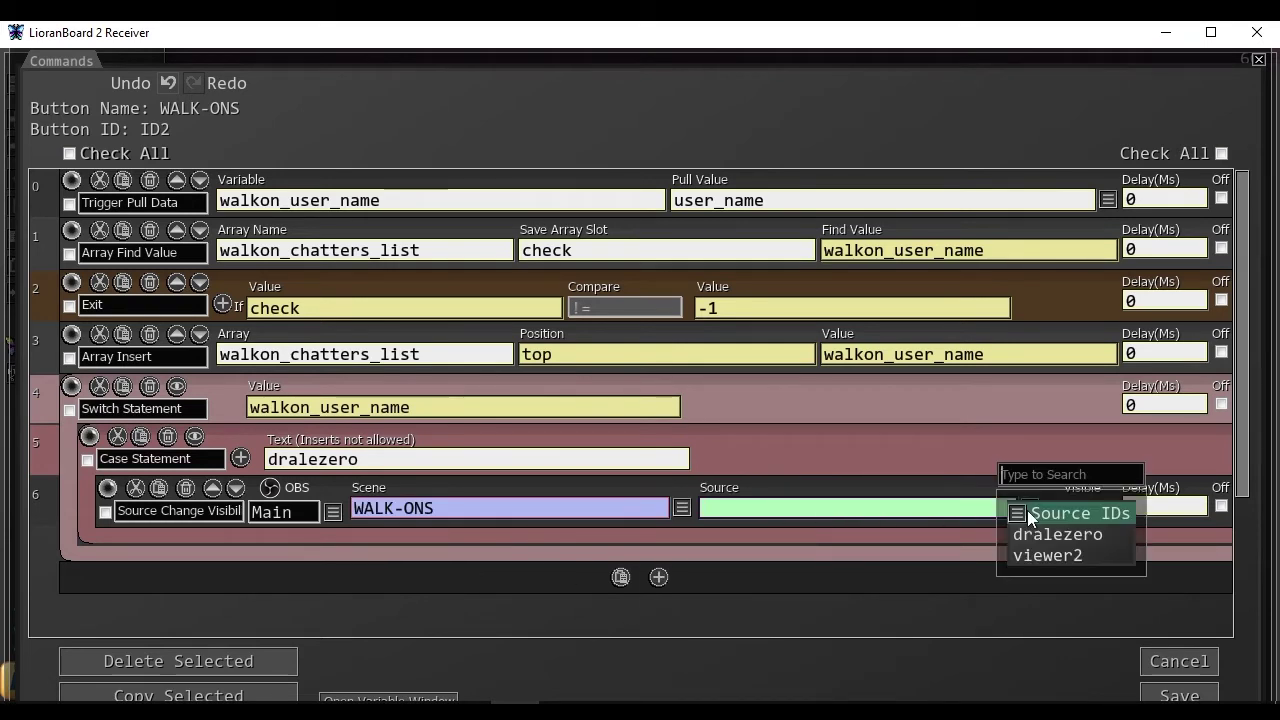
pyautogui.click(1058, 534)
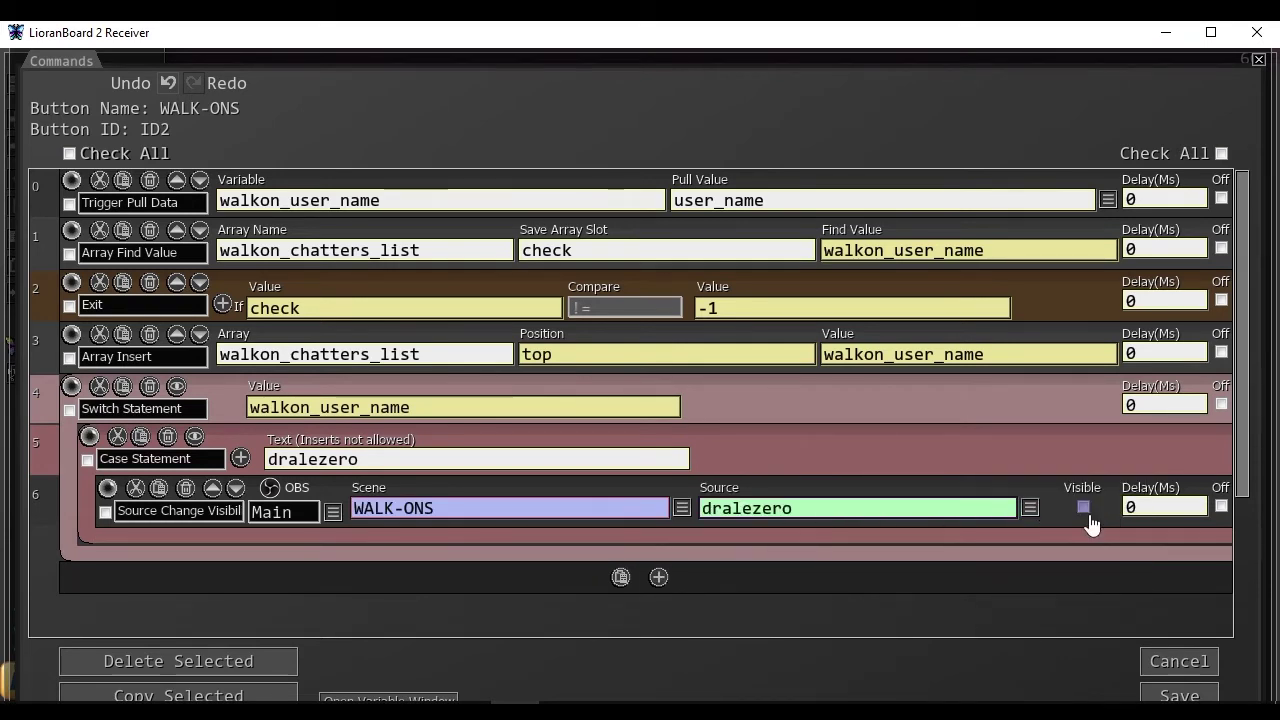
pyautogui.click(1083, 507)
# In the dralezero case, add a second Source Change Visibility command hiding source dralezero in scene WALK-ONS with a 4000 ms delay.
pyautogui.click(675, 540)
pyautogui.write('source')
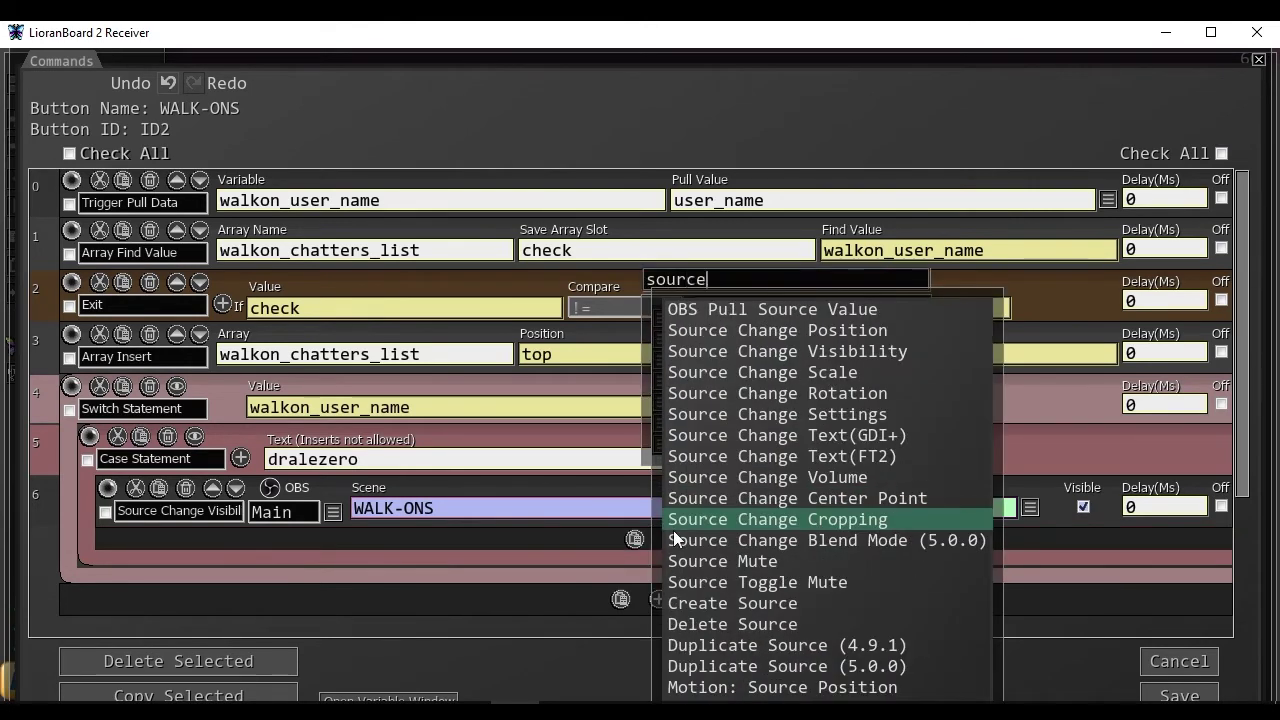
pyautogui.click(795, 359)
pyautogui.click(413, 558)
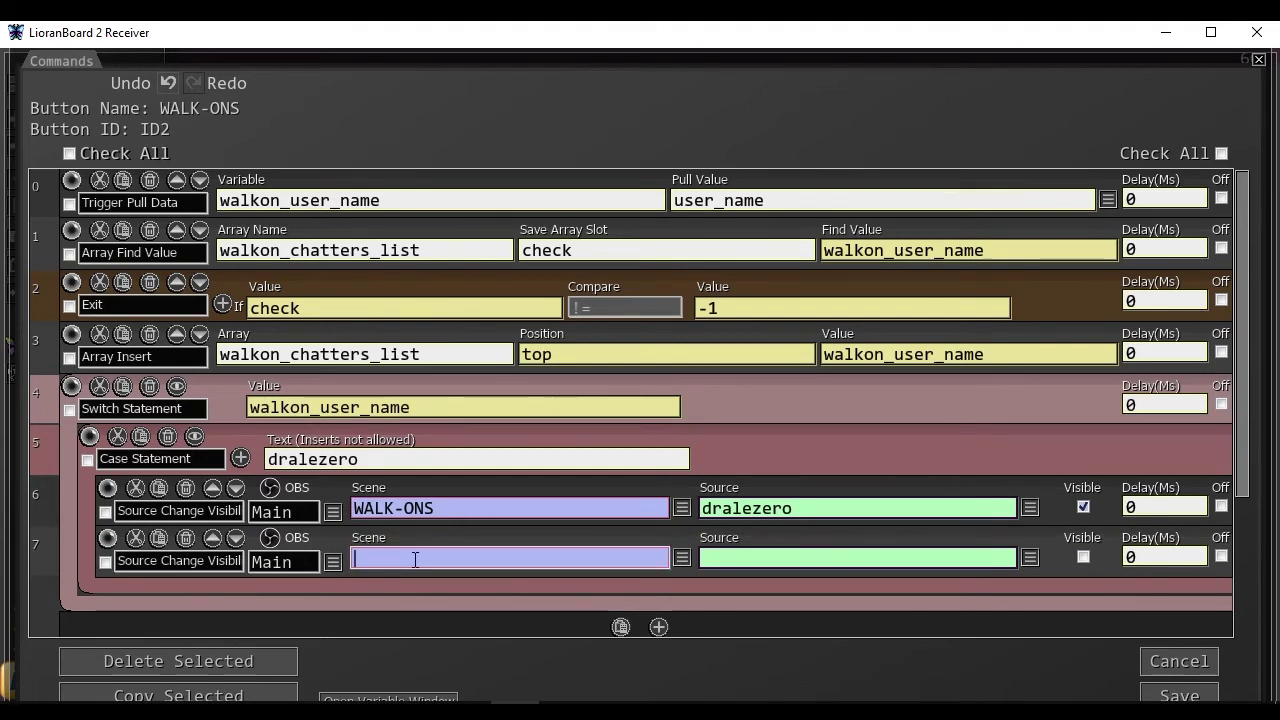
pyautogui.click(682, 558)
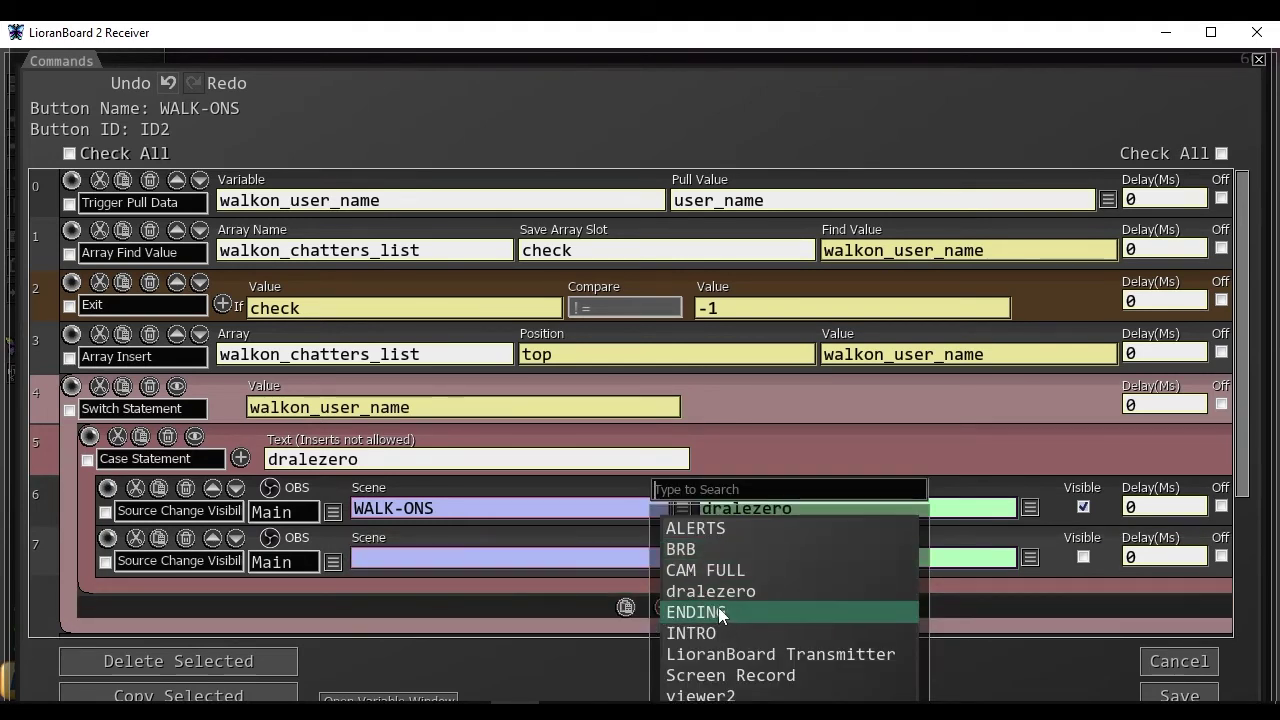
pyautogui.write('walk')
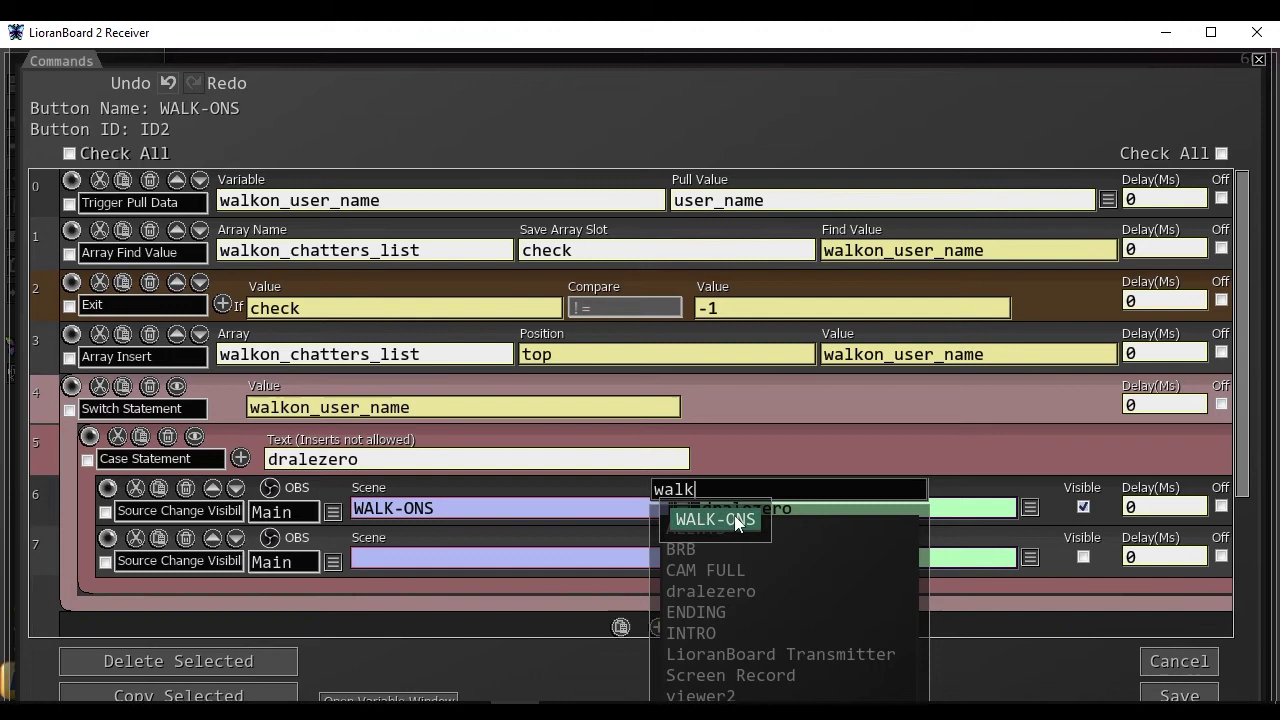
pyautogui.click(735, 519)
pyautogui.click(1030, 558)
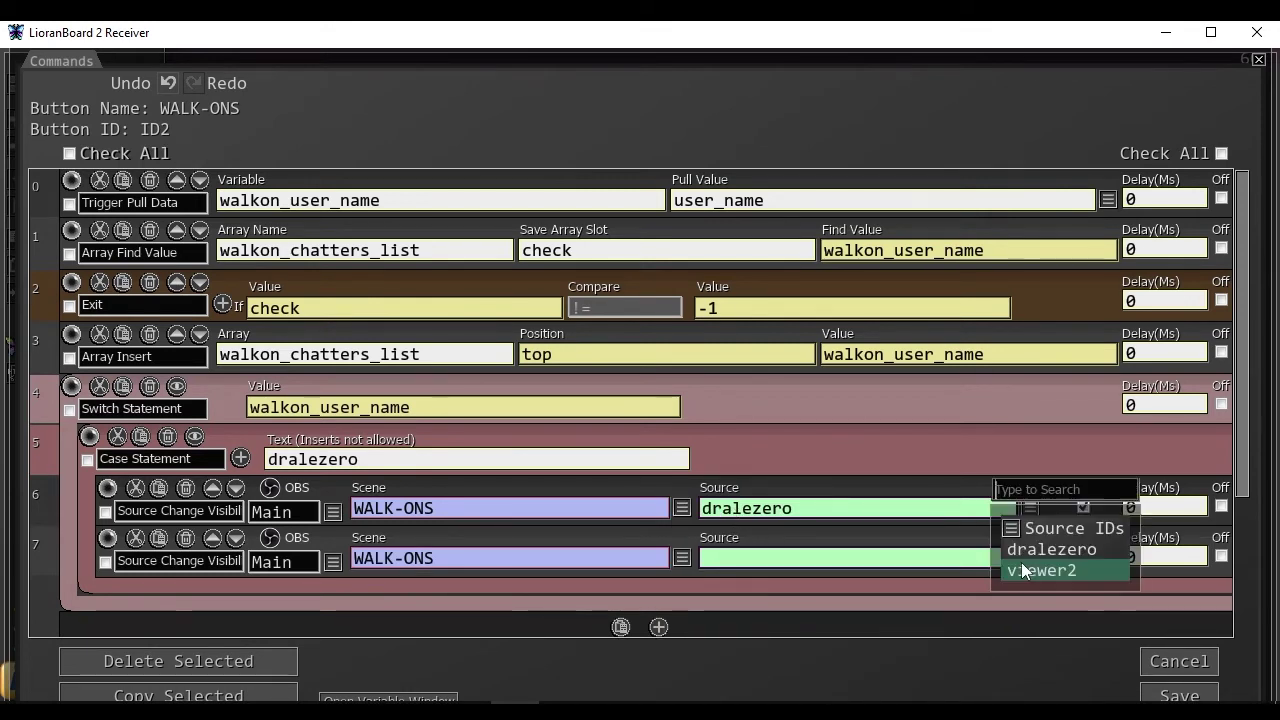
pyautogui.click(1031, 550)
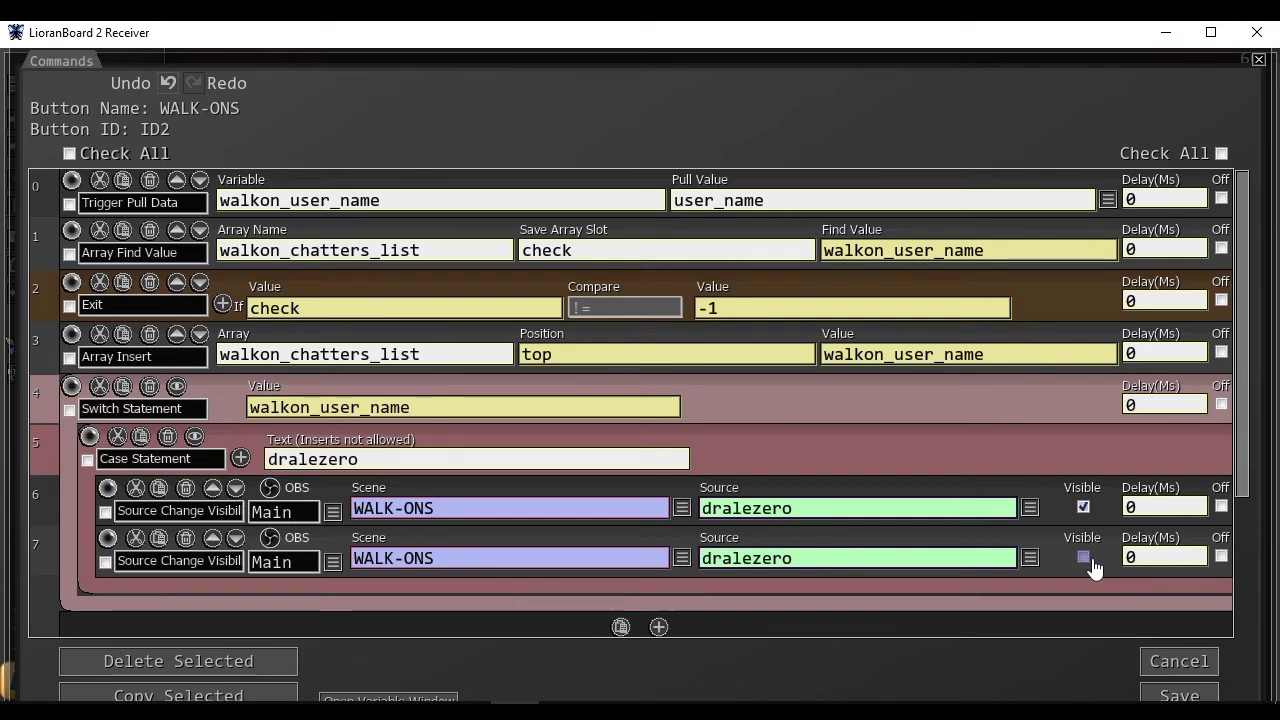
pyautogui.click(1143, 559)
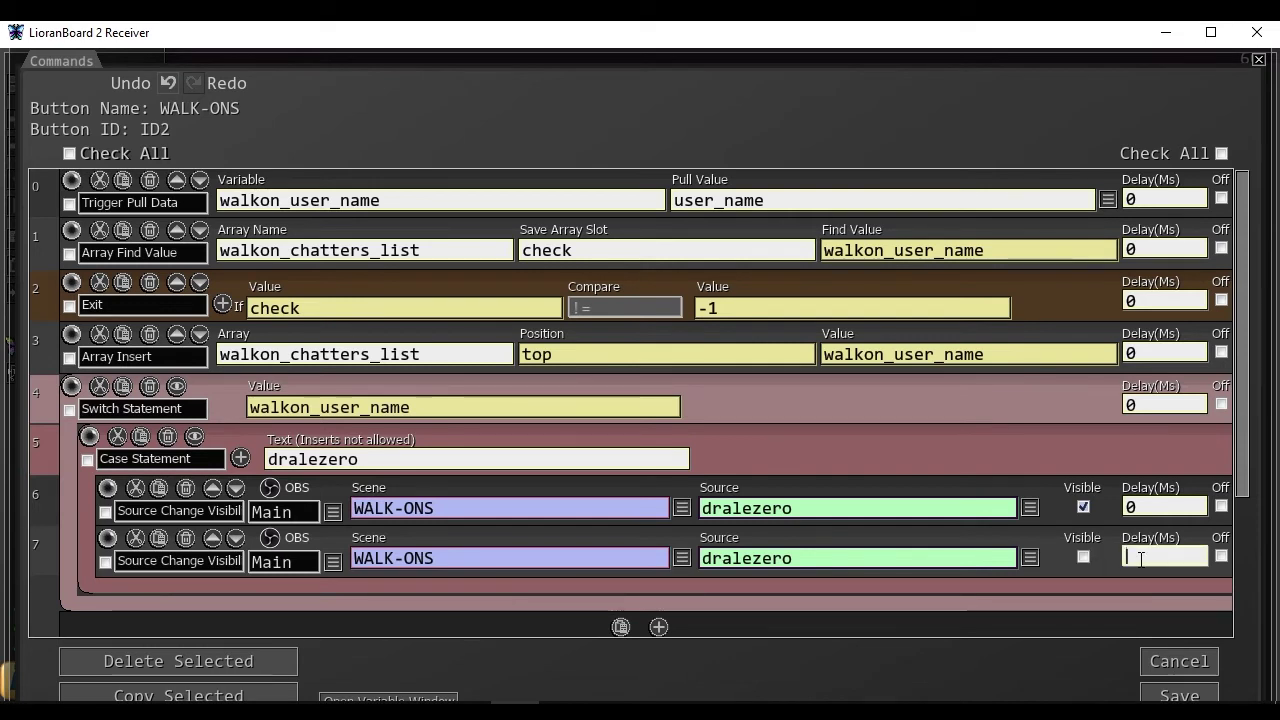
pyautogui.write('4000')
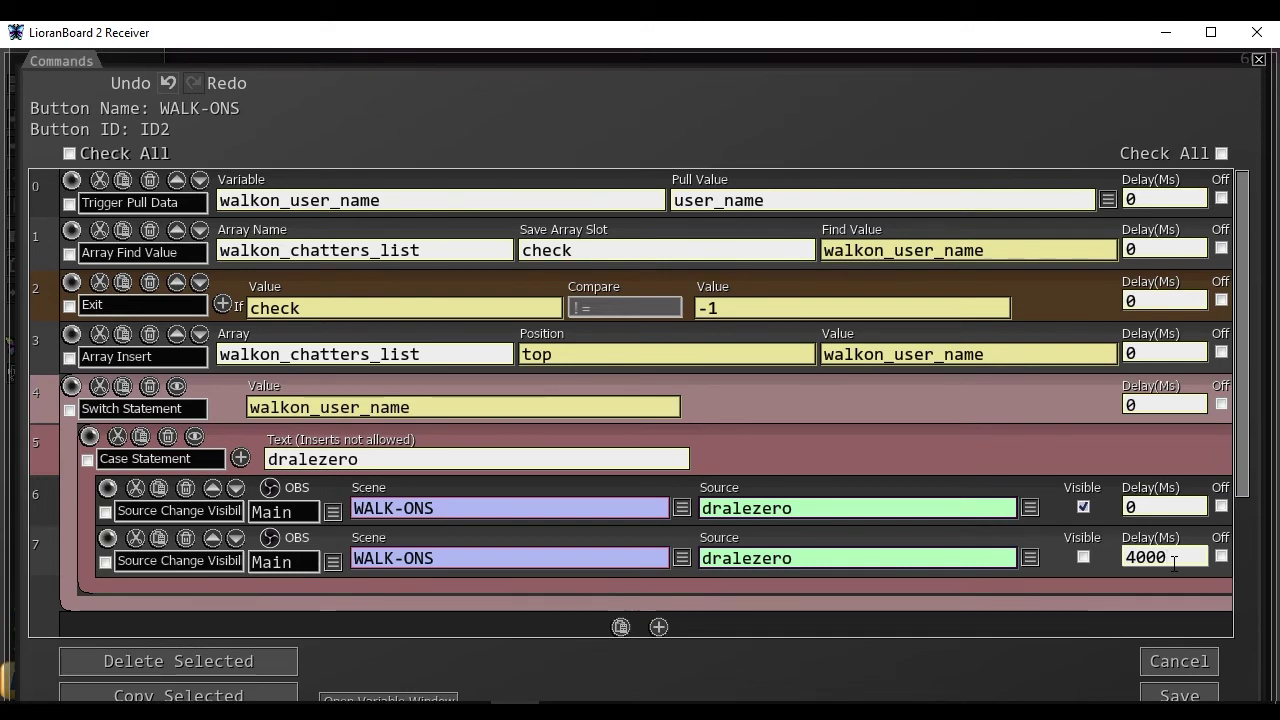
# Add a second Case Statement inside the Switch Statement with the text viewer2.
pyautogui.scroll(-1, 168, 528)
pyautogui.moveTo(168, 530)
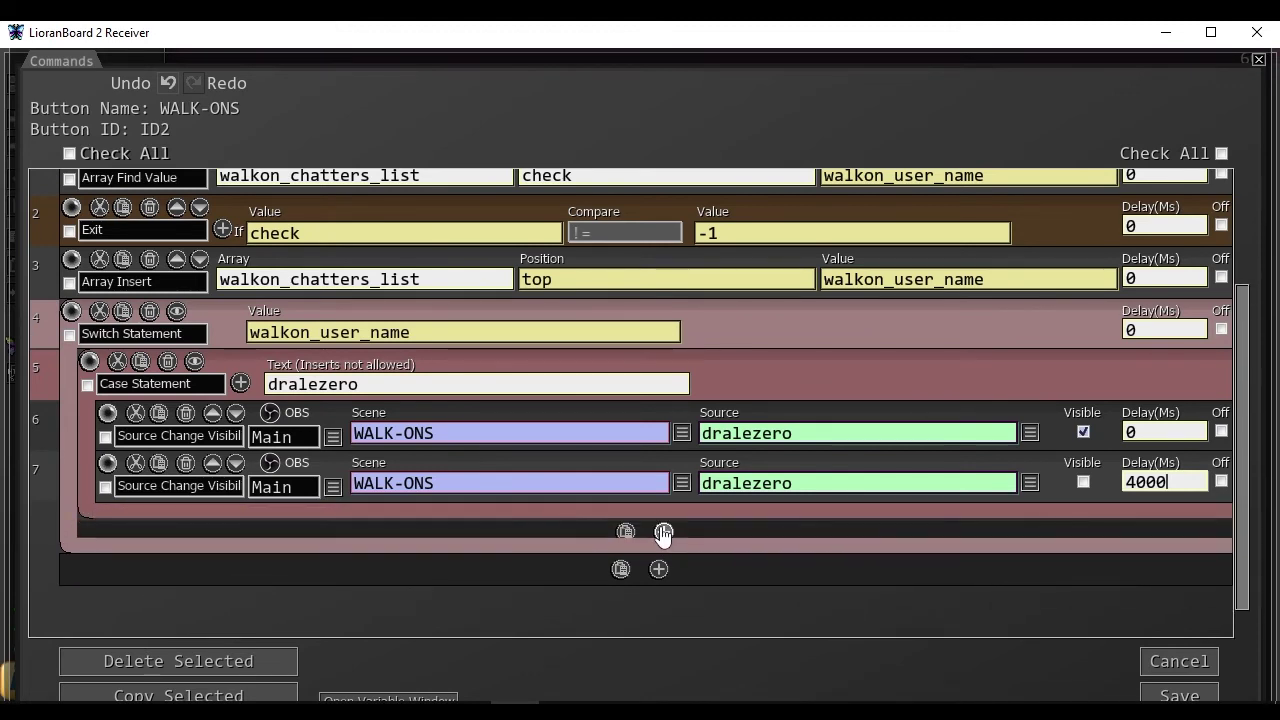
pyautogui.click(663, 532)
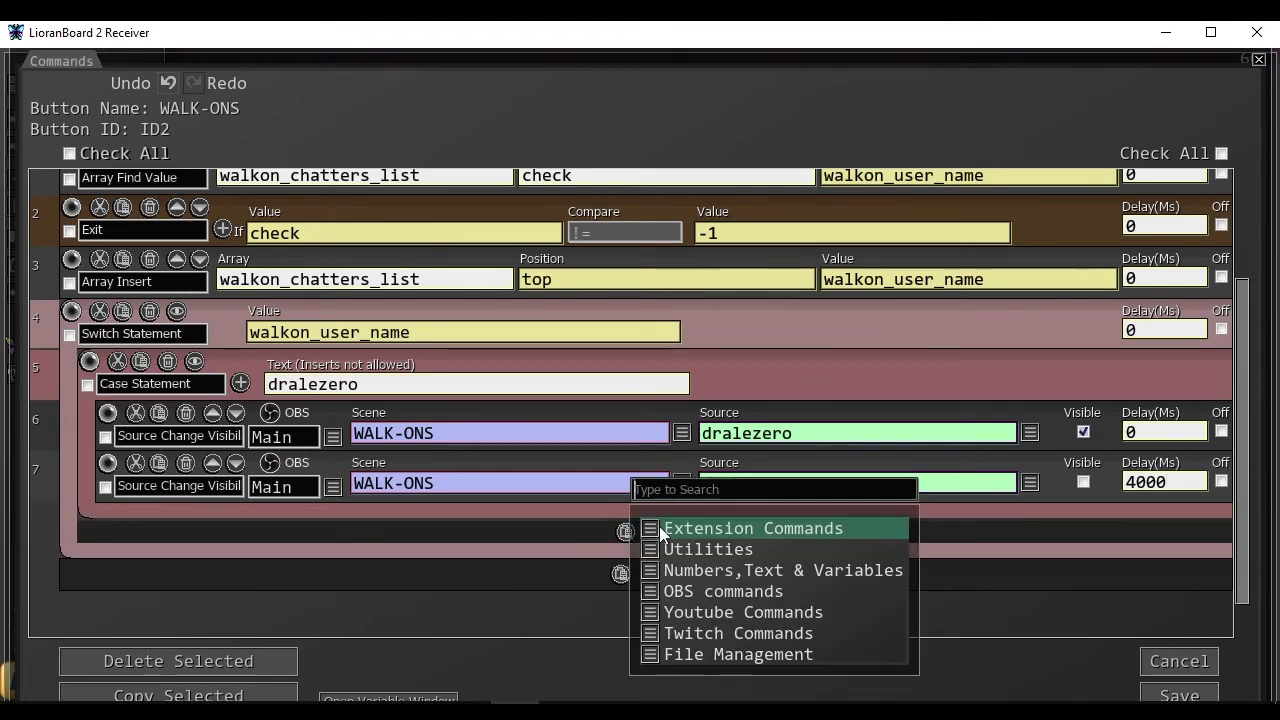
pyautogui.write('case')
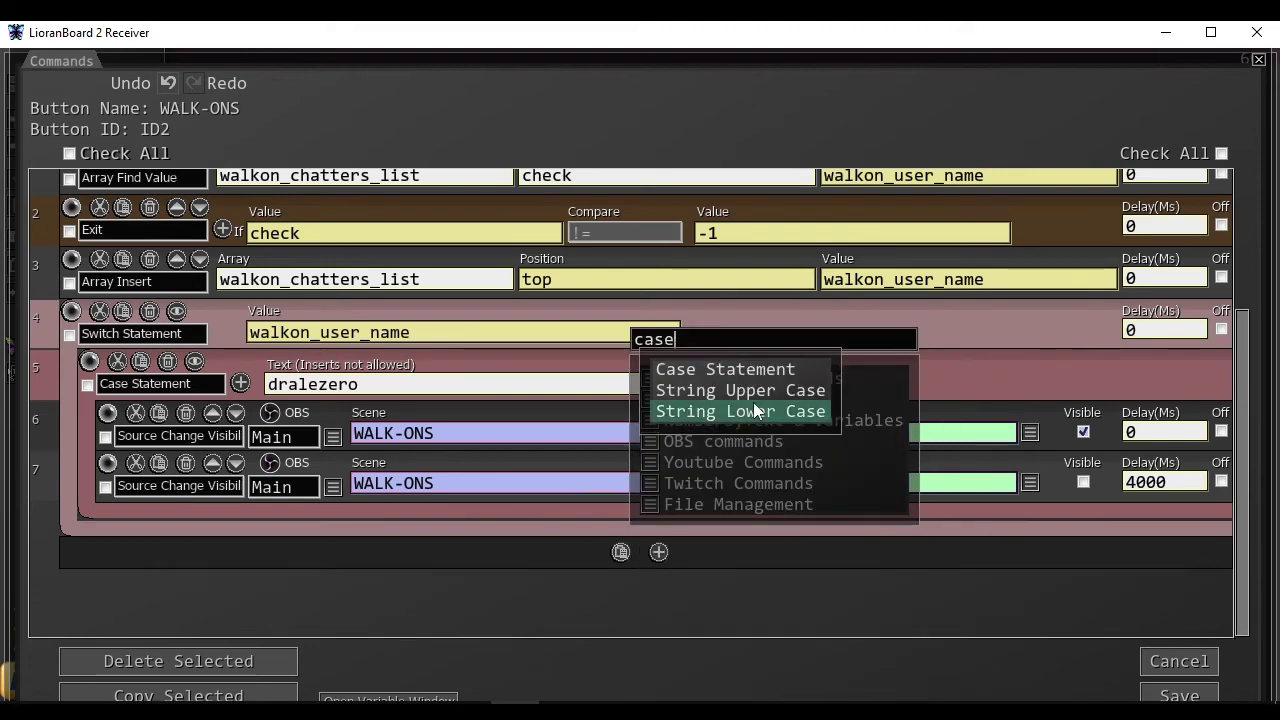
pyautogui.click(766, 370)
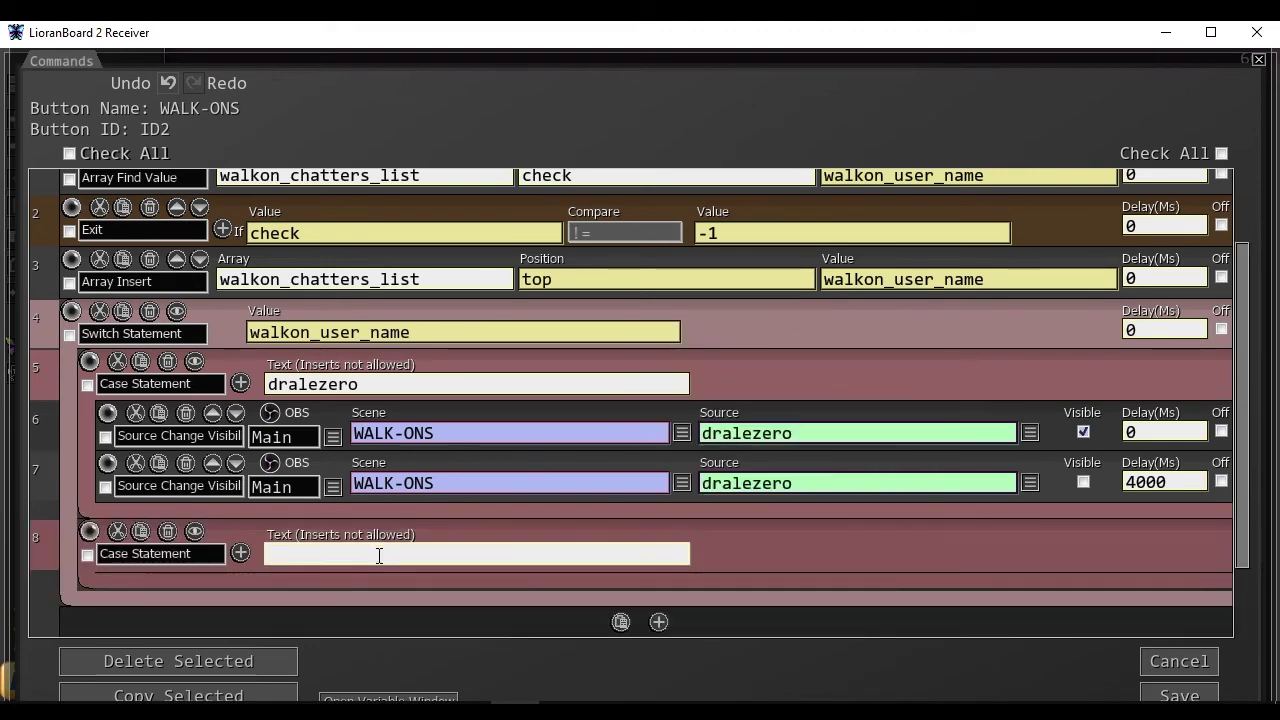
pyautogui.write('viewer')
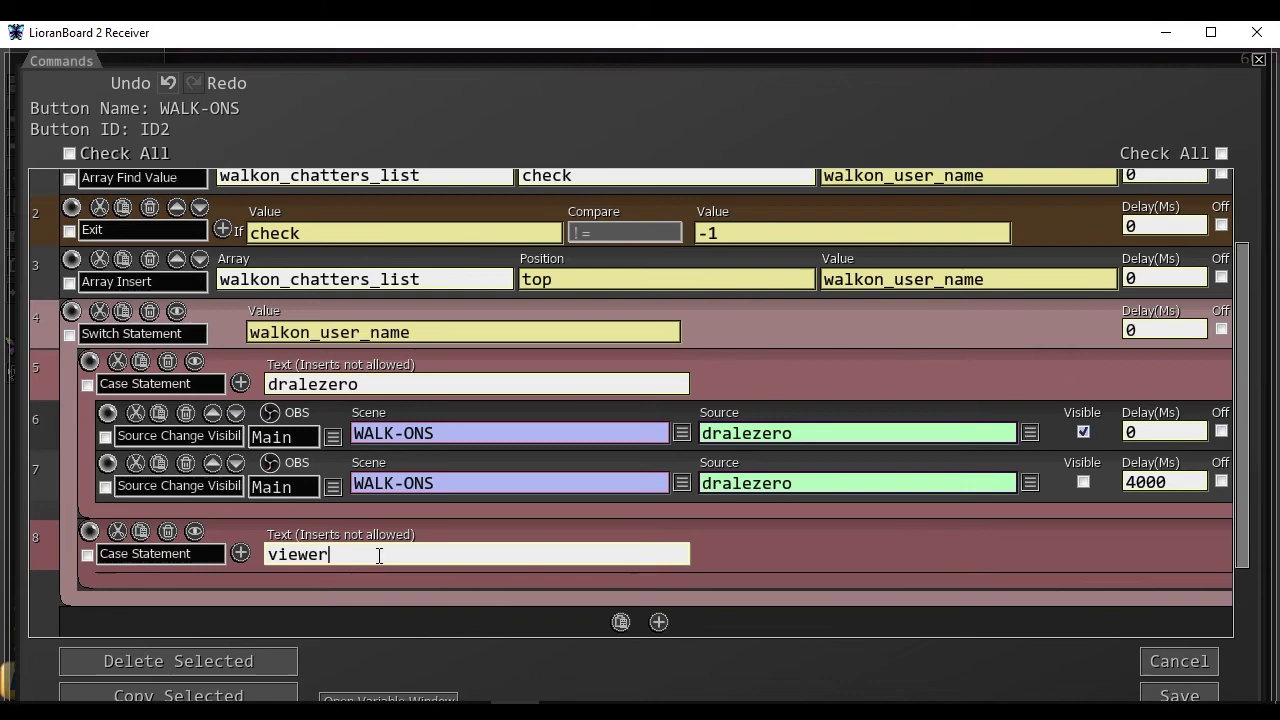
pyautogui.write('2')
pyautogui.click(579, 579)
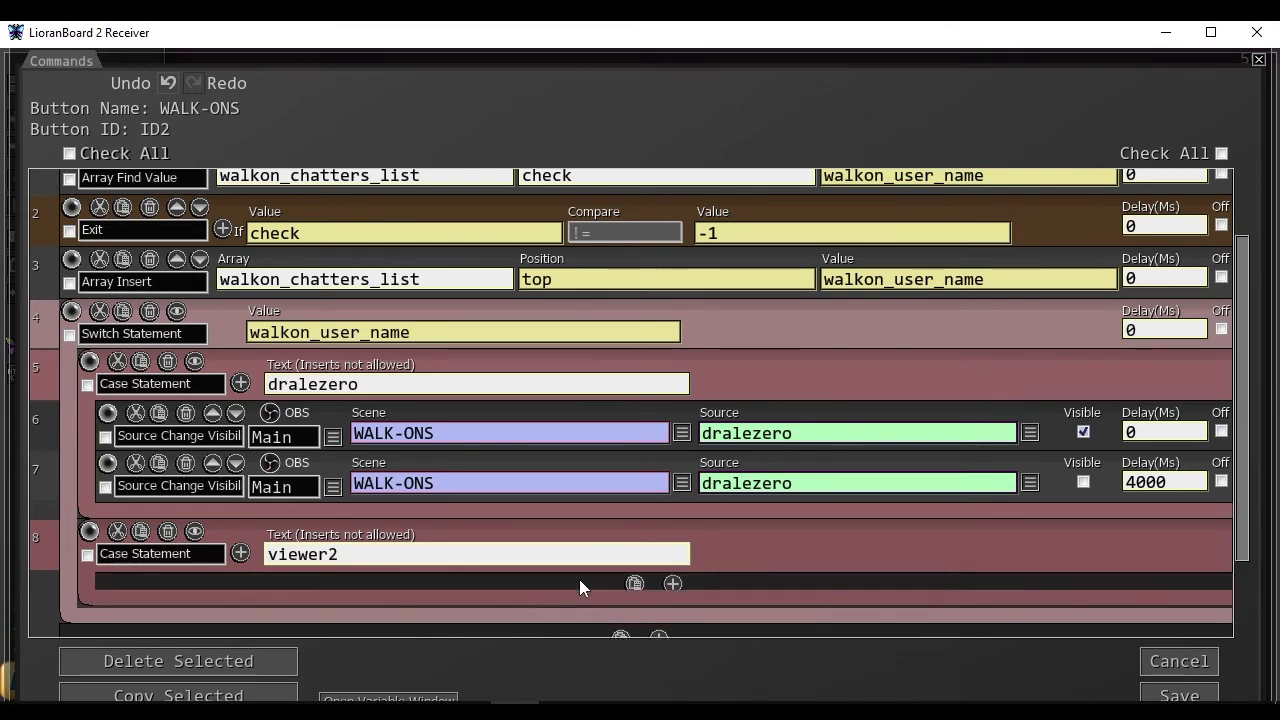
# Inside the viewer2 case, add a Source Change Visibility command making source viewer2 visible in scene WALK-ONS with a delay of 0.
pyautogui.click(673, 584)
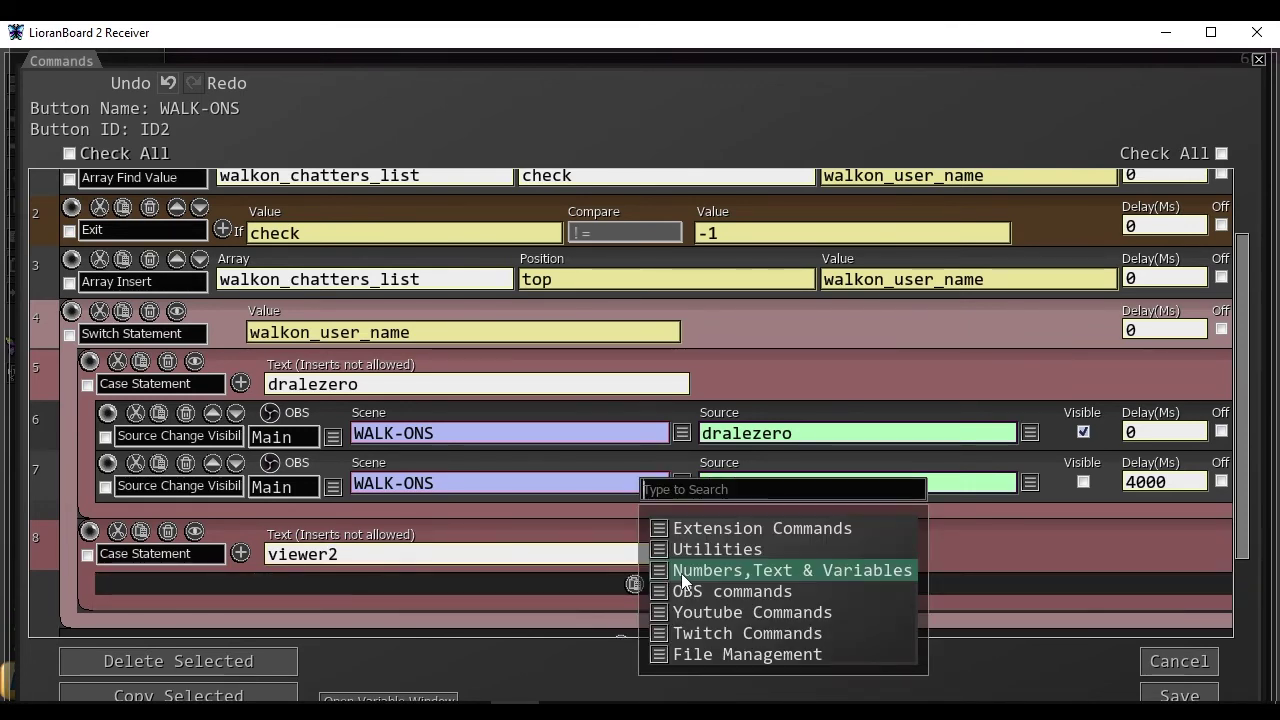
pyautogui.write('source')
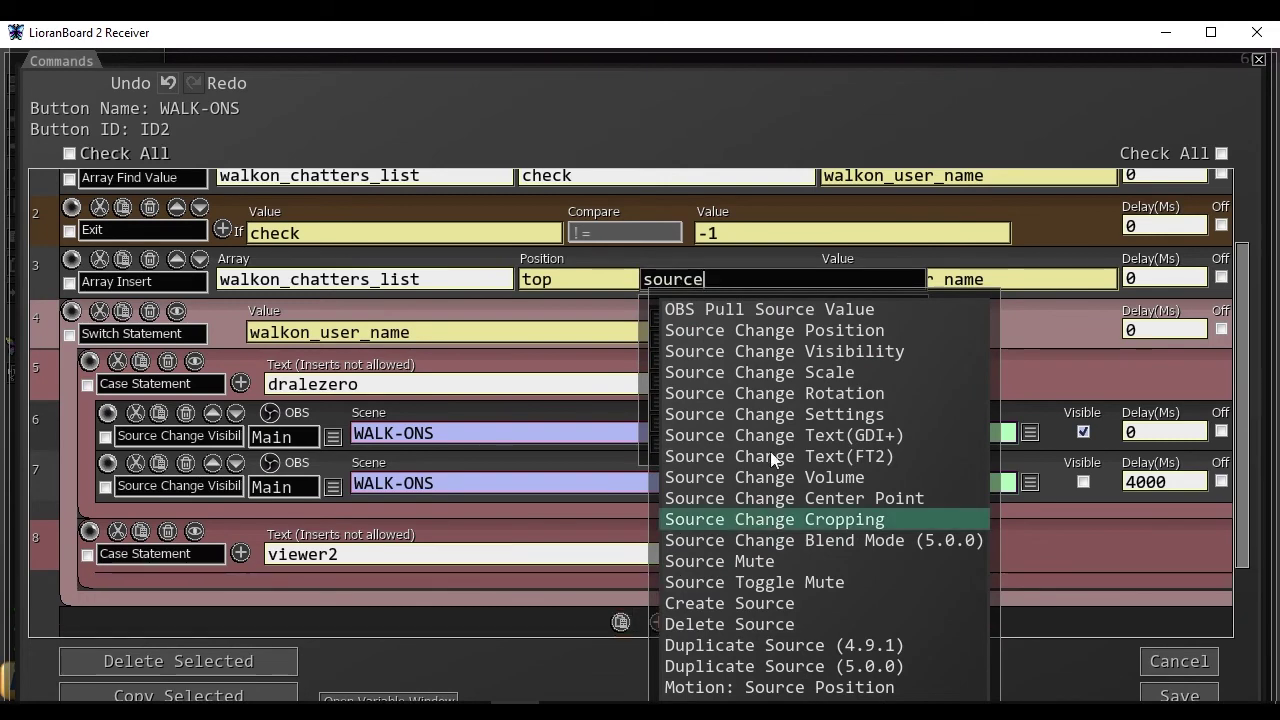
pyautogui.click(830, 352)
pyautogui.click(681, 602)
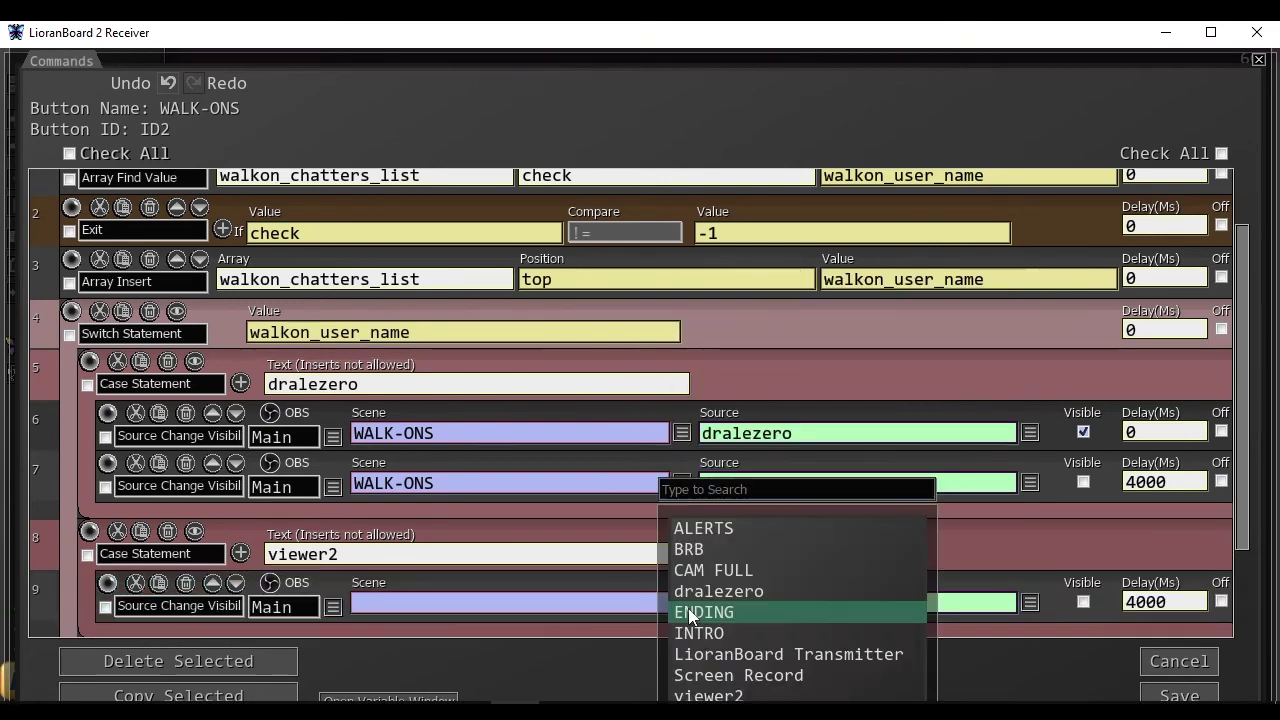
pyautogui.write('walk')
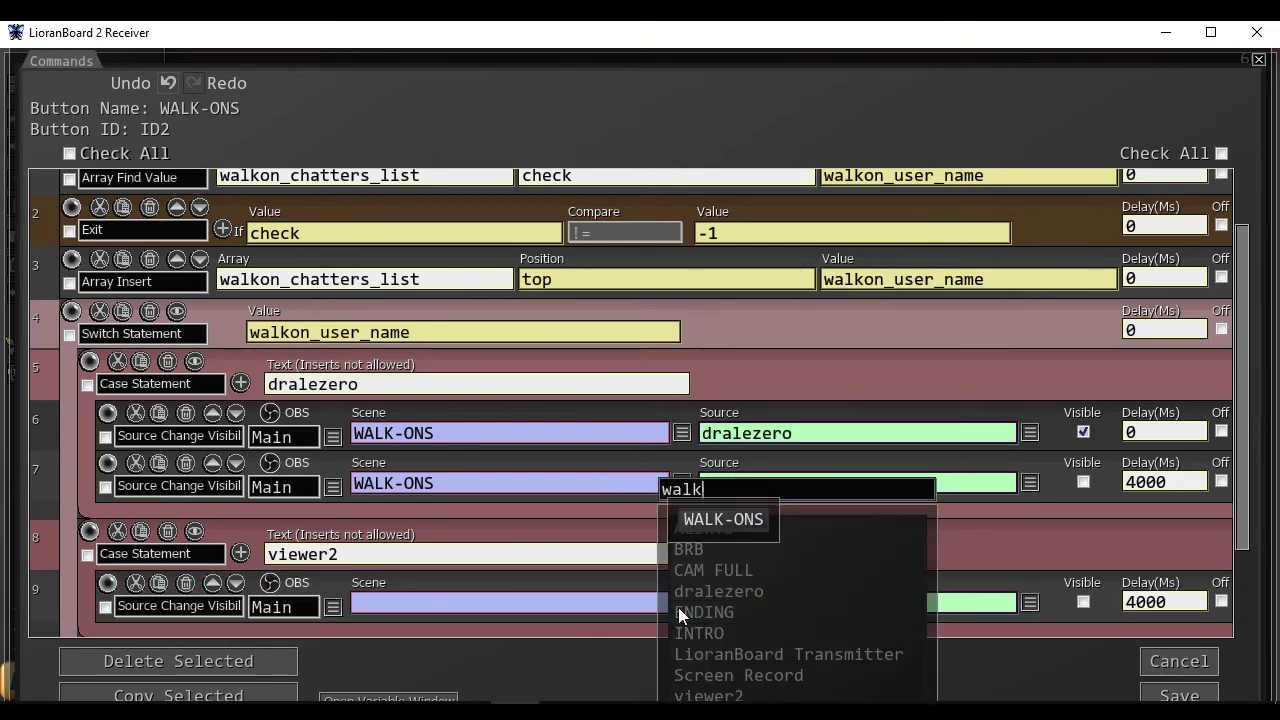
pyautogui.click(737, 514)
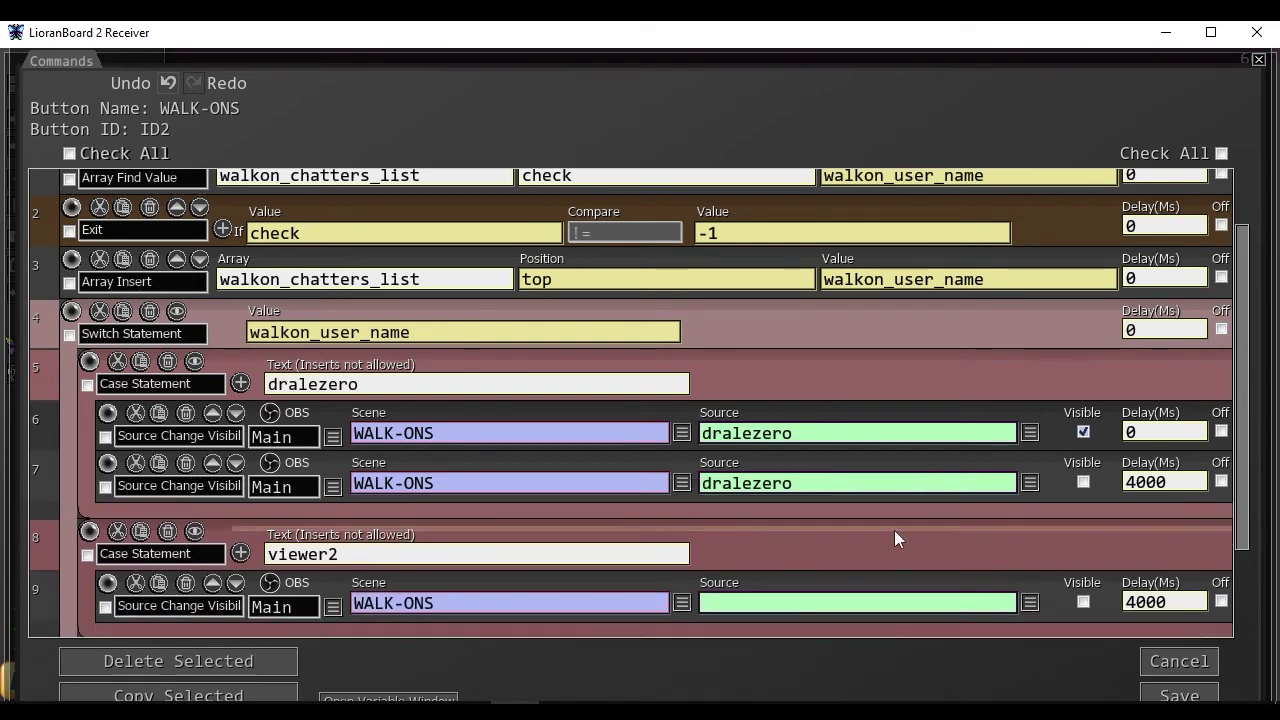
pyautogui.scroll(-1, 890, 534)
pyautogui.click(1030, 572)
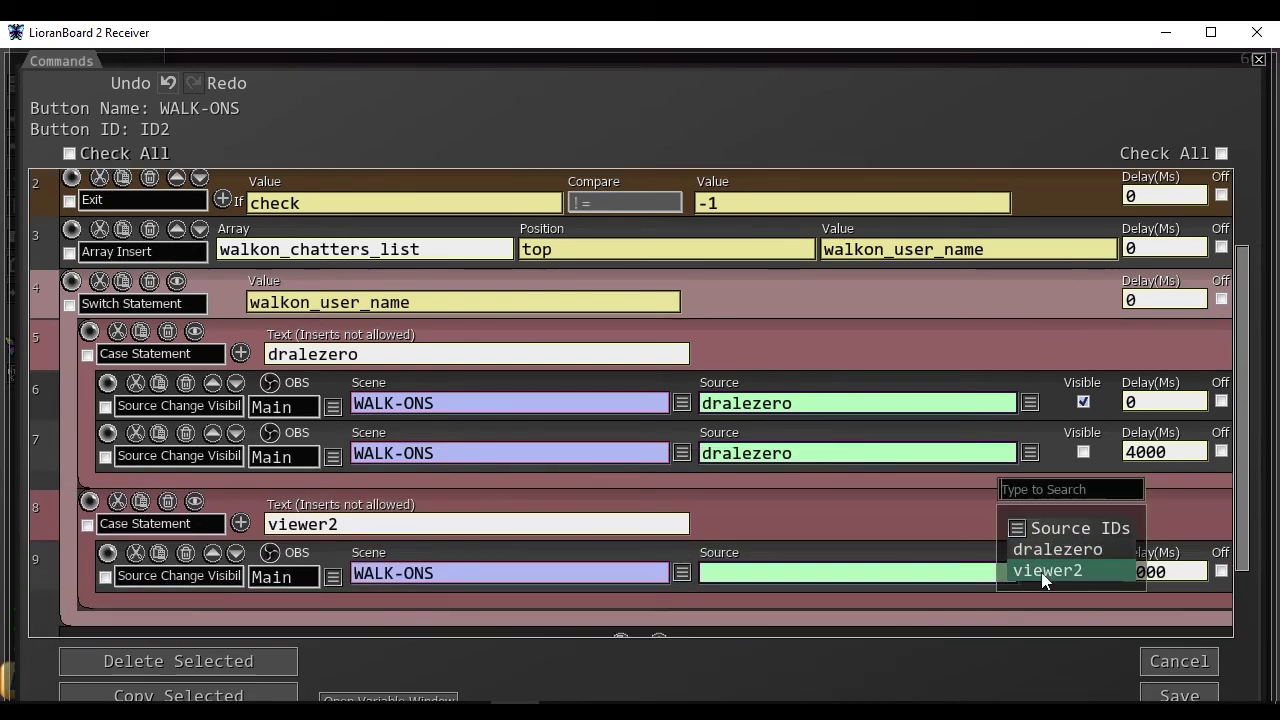
pyautogui.click(1043, 573)
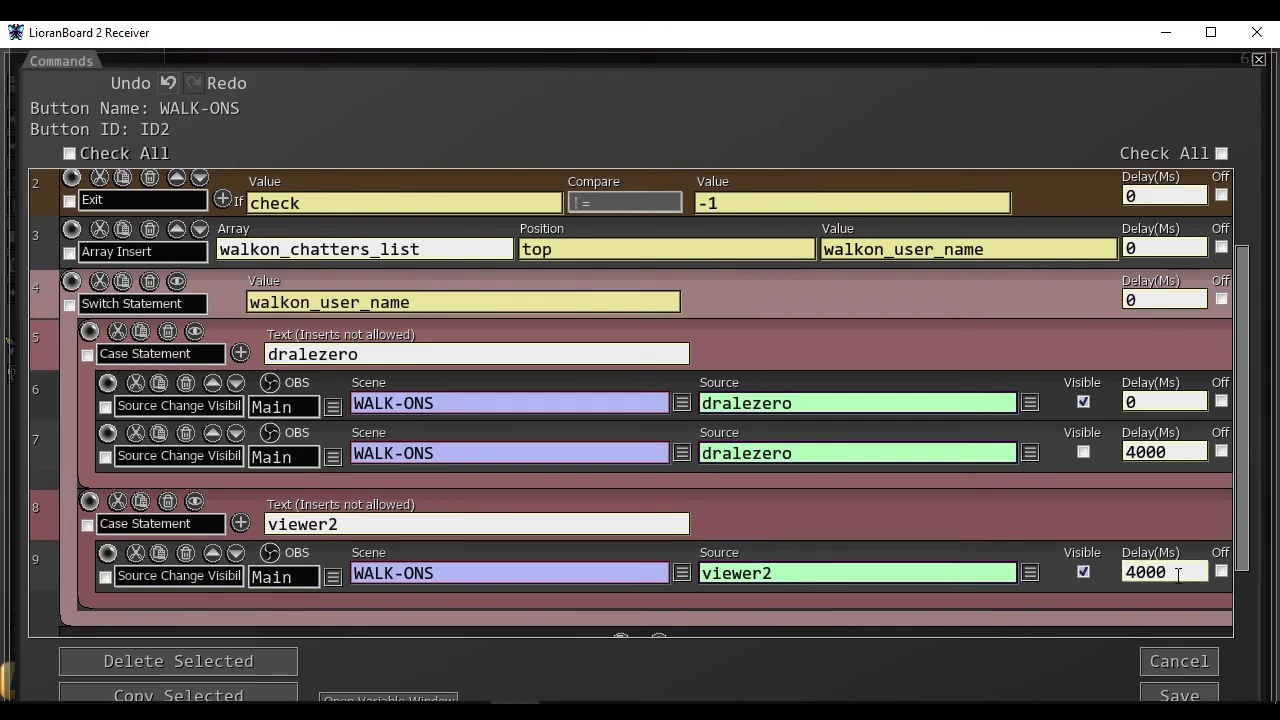
pyautogui.moveTo(1178, 574); pyautogui.dragTo(1114, 571)
pyautogui.write('0')
pyautogui.press('Delete')
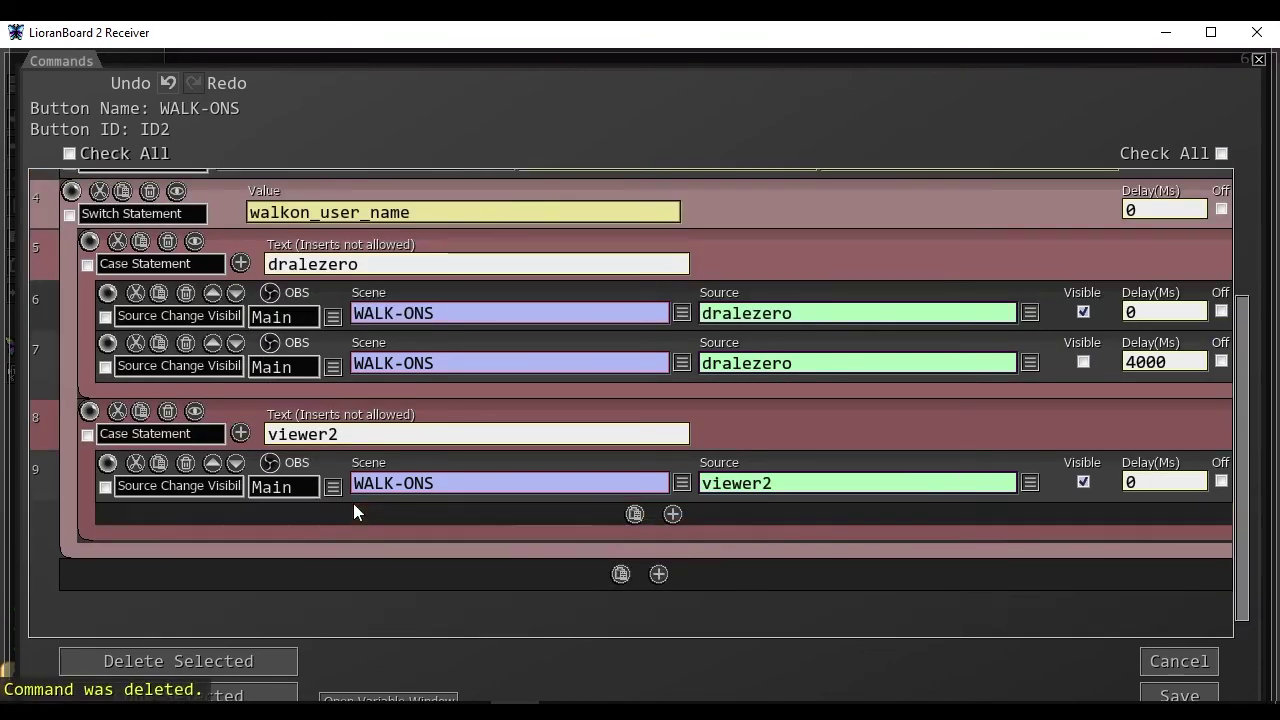
# In the viewer2 case, add another Source Change Visibility command hiding source viewer2 in scene WALK-ONS with a 4000 ms delay.
pyautogui.click(673, 514)
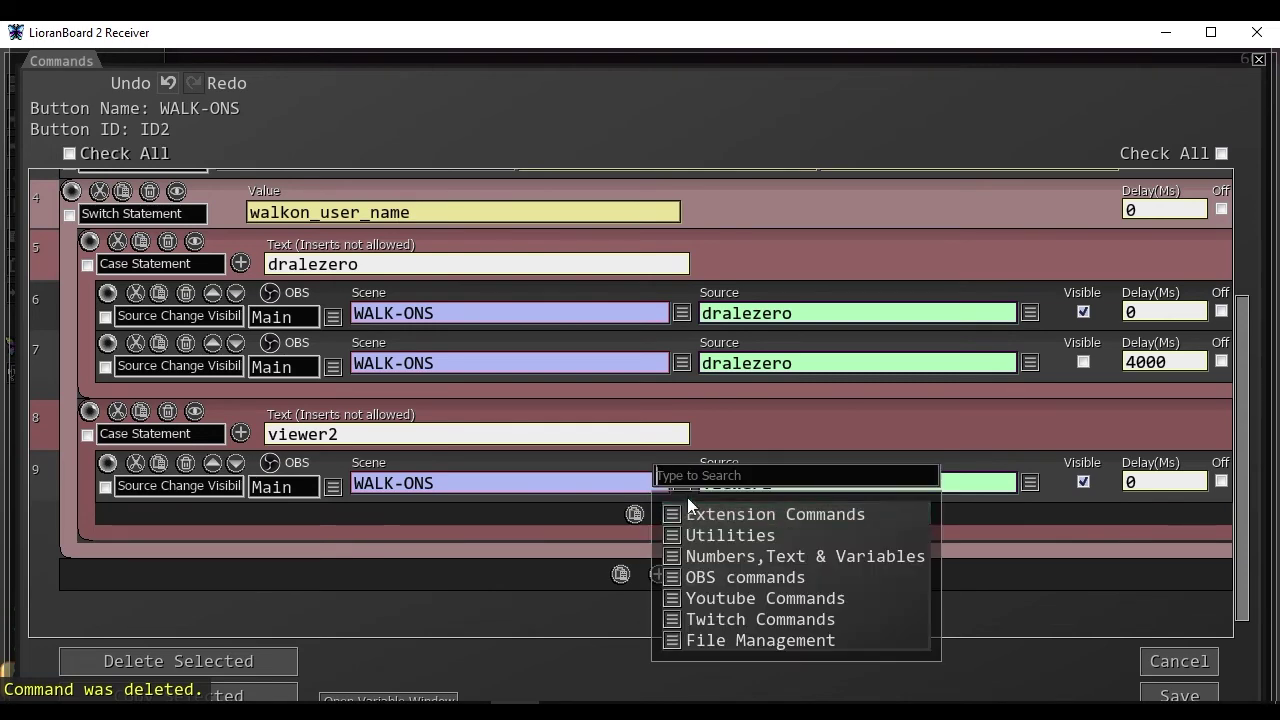
pyautogui.write('source')
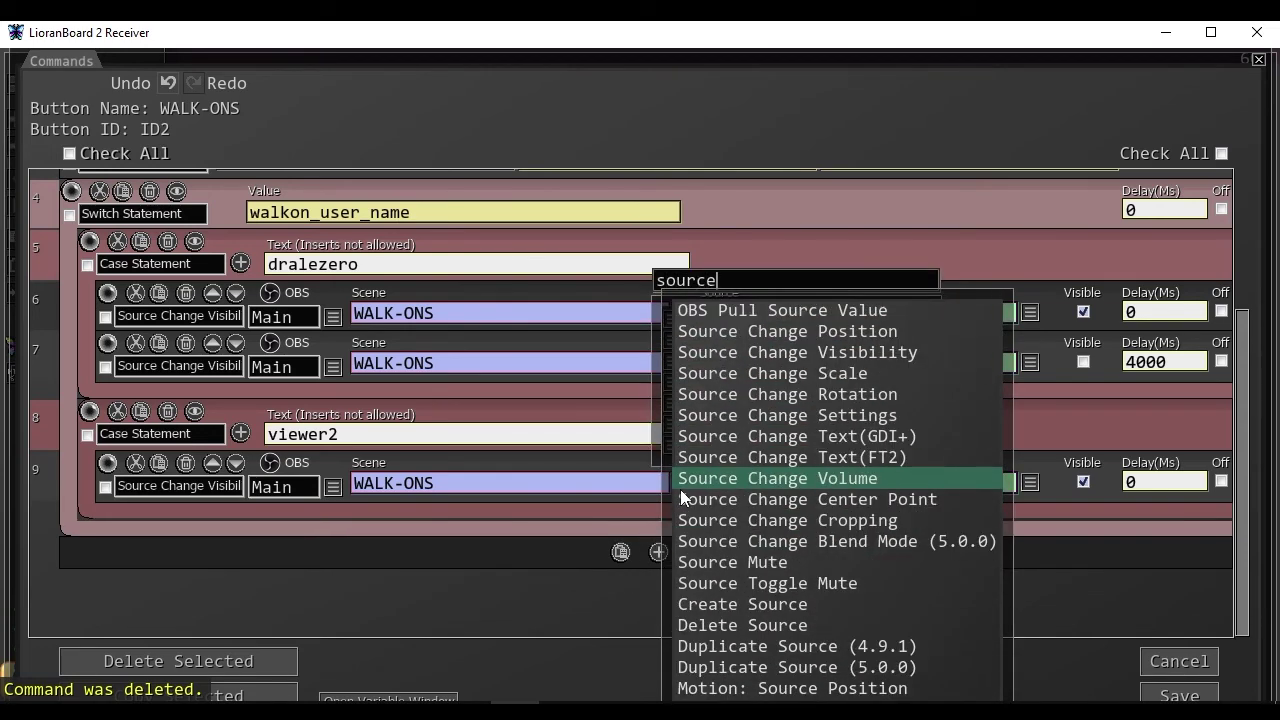
pyautogui.click(797, 352)
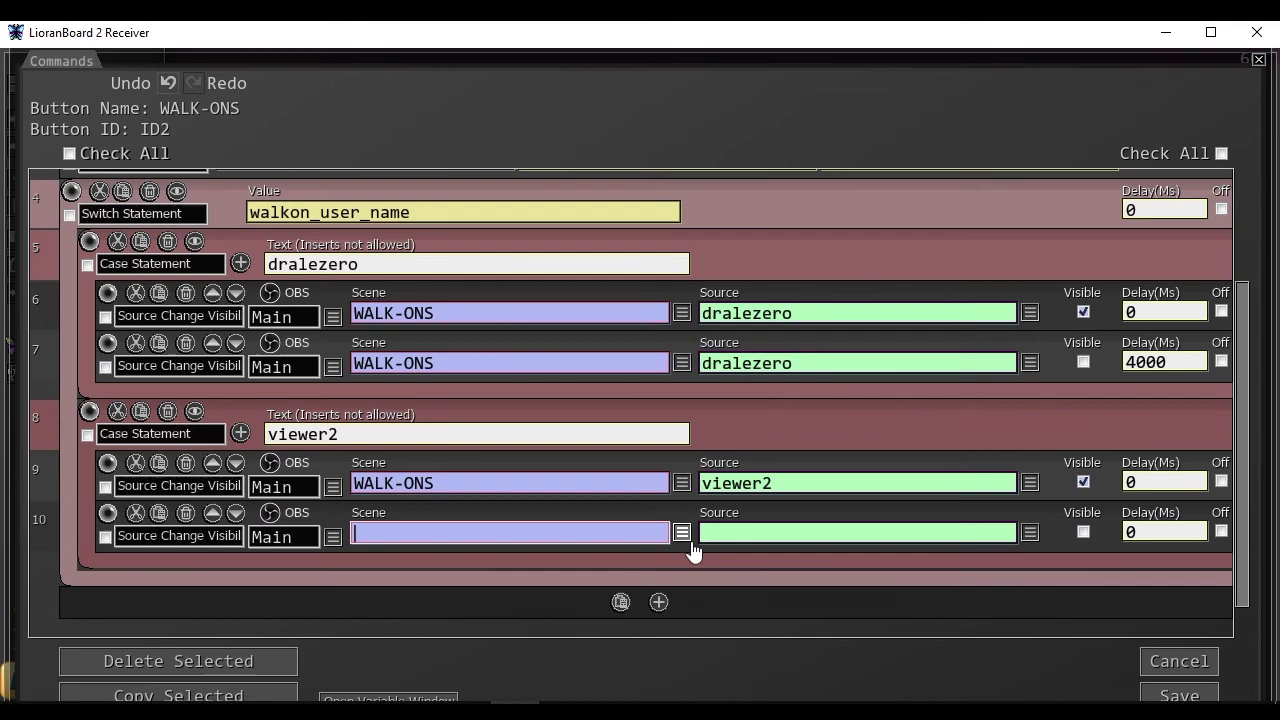
pyautogui.click(681, 533)
pyautogui.write('walk')
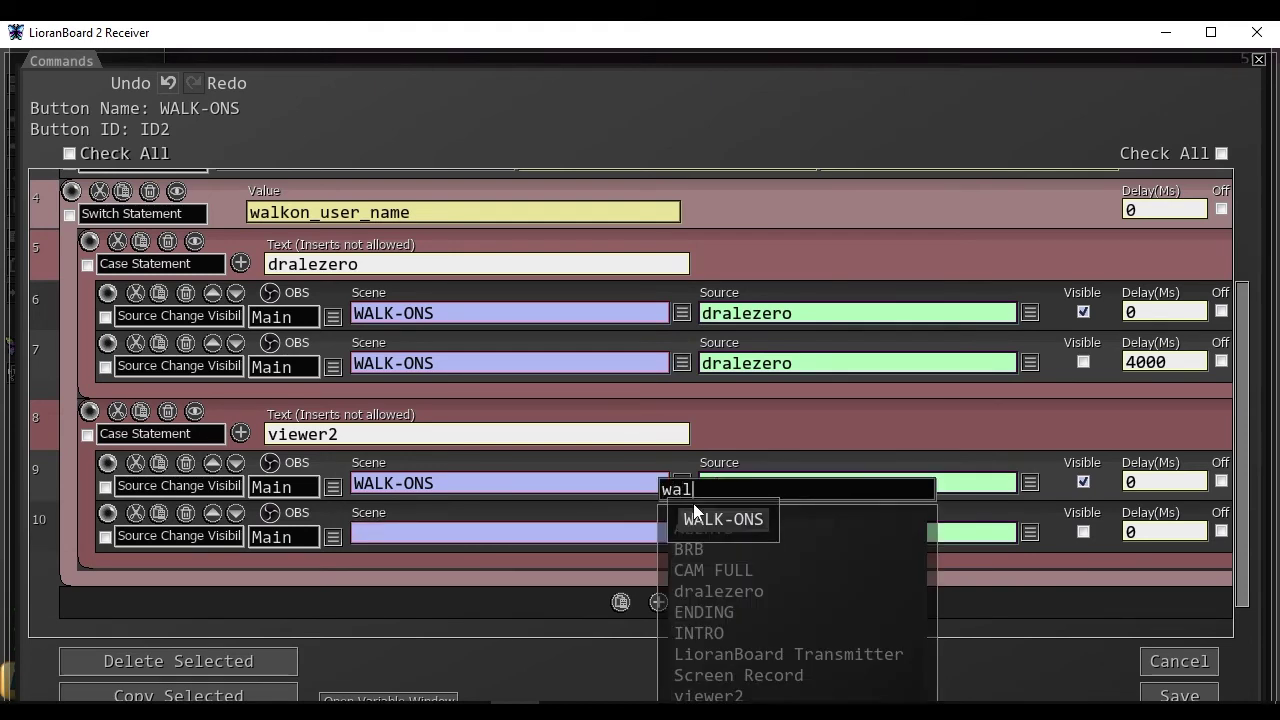
pyautogui.click(704, 517)
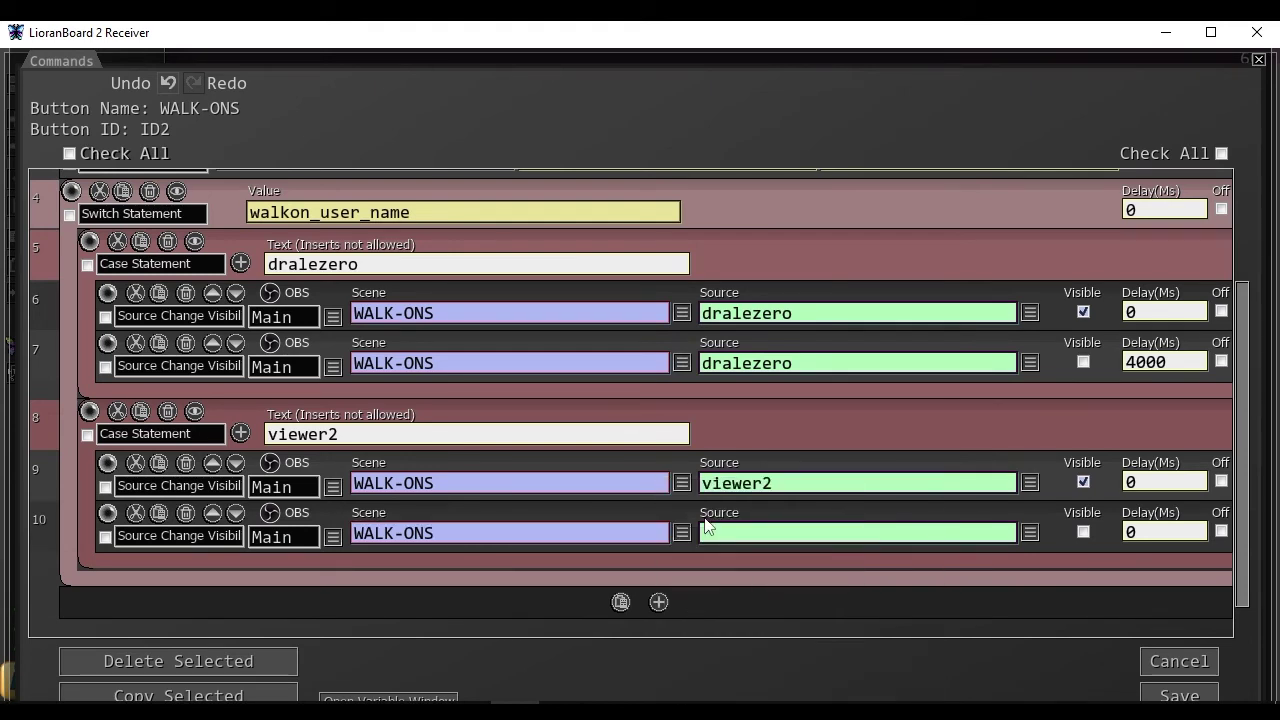
pyautogui.click(1030, 534)
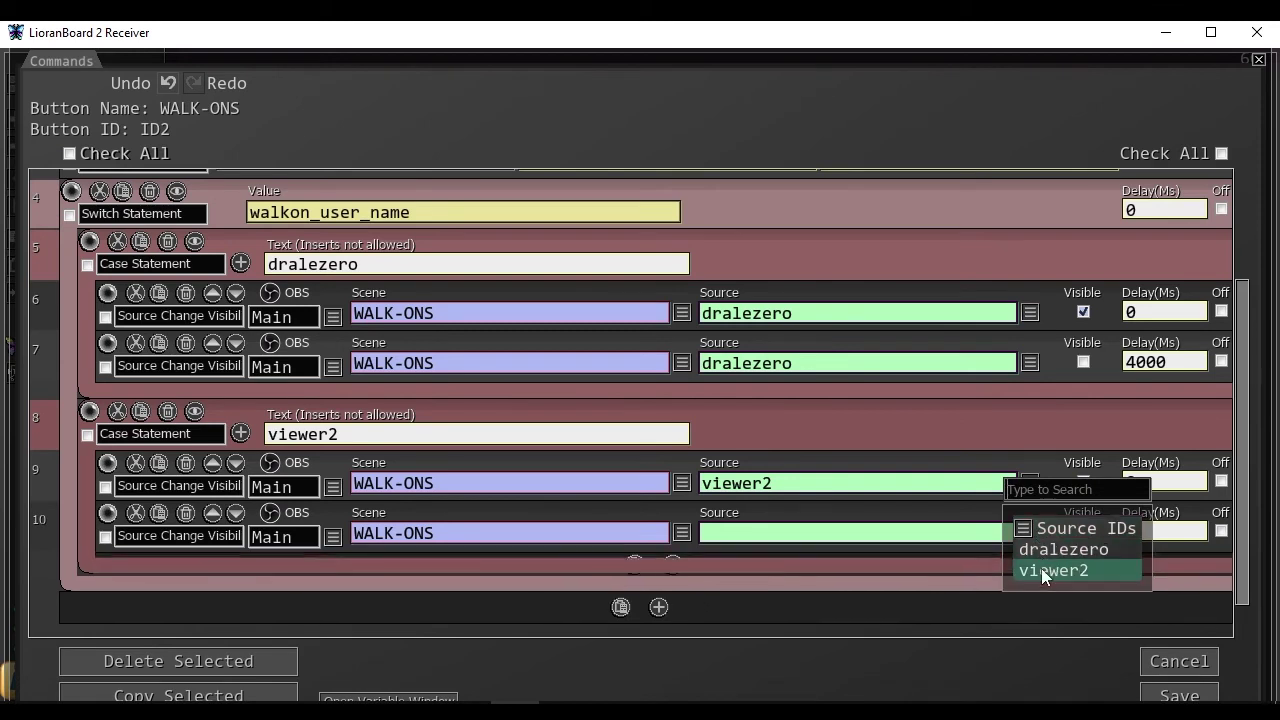
pyautogui.click(1041, 568)
pyautogui.click(1129, 530)
pyautogui.press('BackSpace')
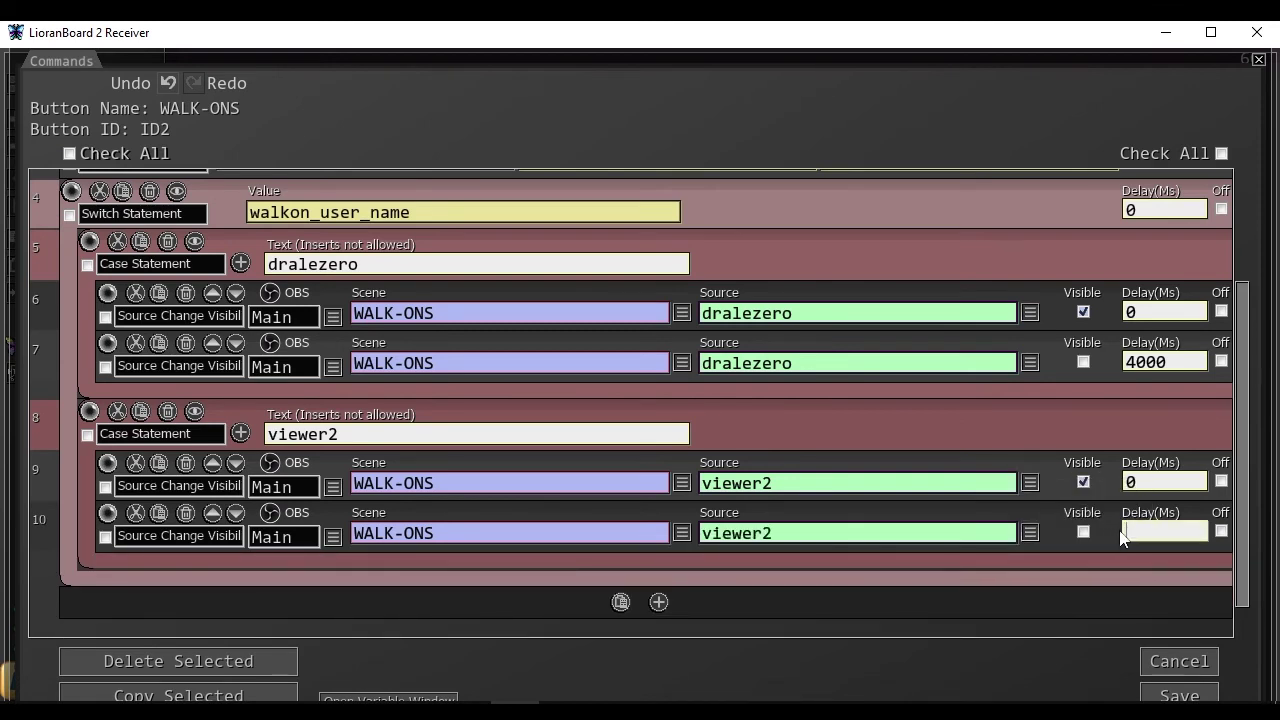
pyautogui.write('4000')
# Save the WALK-ONS button's commands and save Deck 1.
pyautogui.scroll(1, 849, 215)
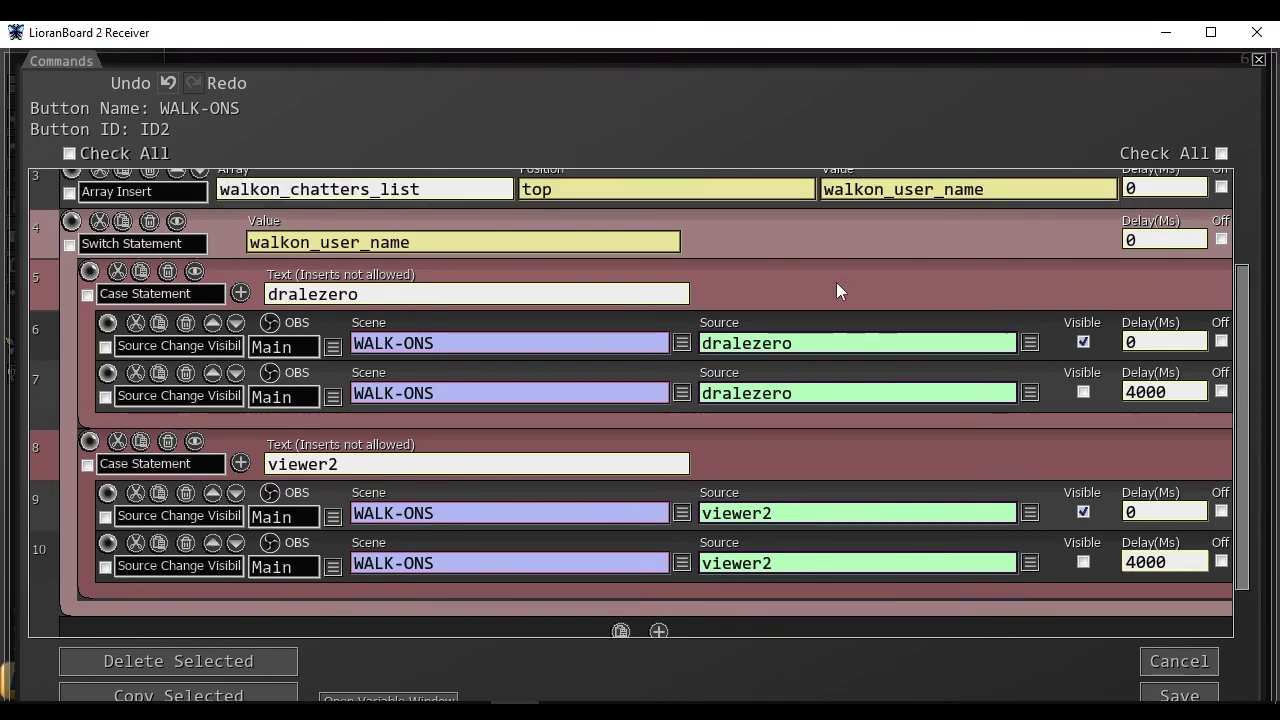
pyautogui.click(1166, 697)
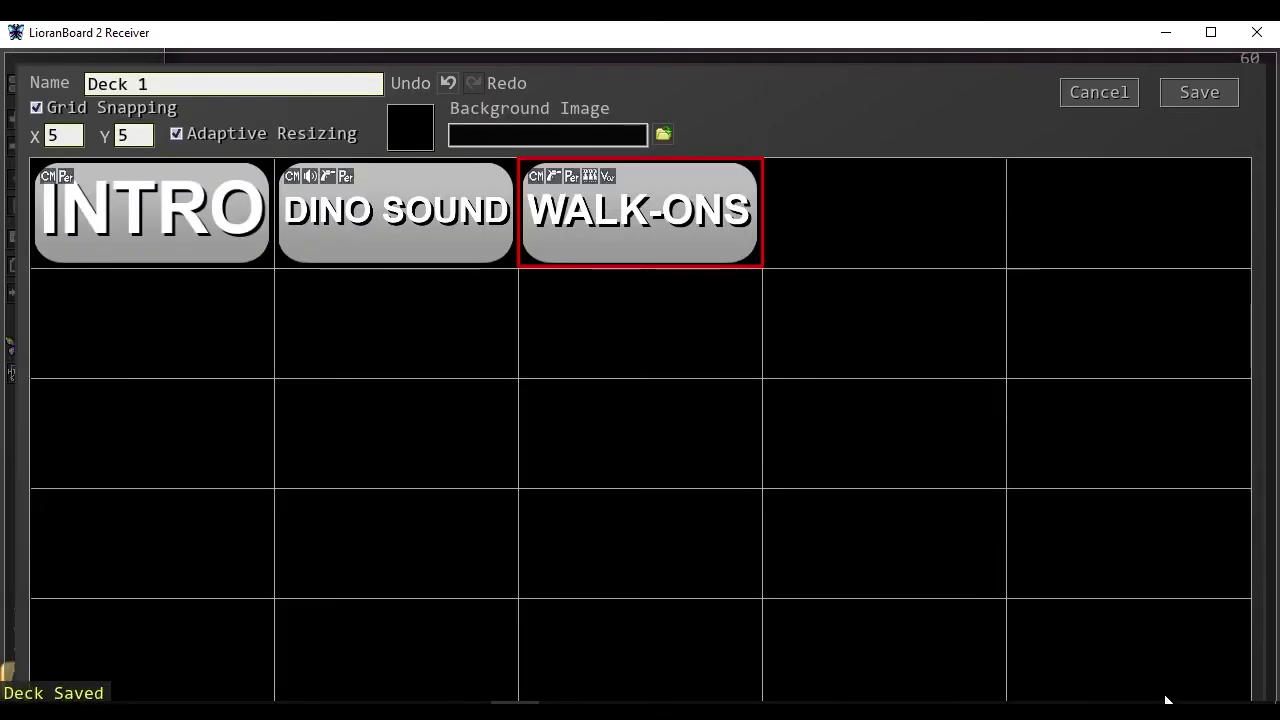
pyautogui.click(1190, 100)
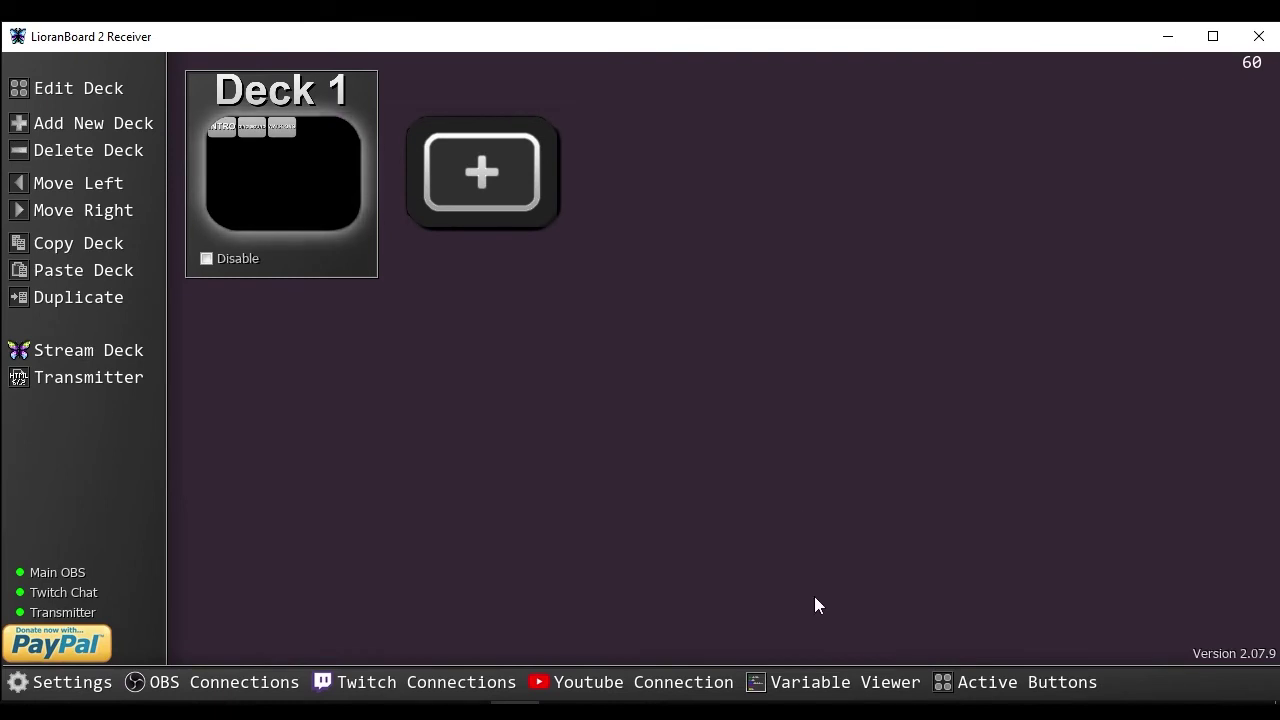
# Inspect the contents of the walkon_chatters_list array stored under button ID2 in the Variable Viewer.
pyautogui.click(838, 684)
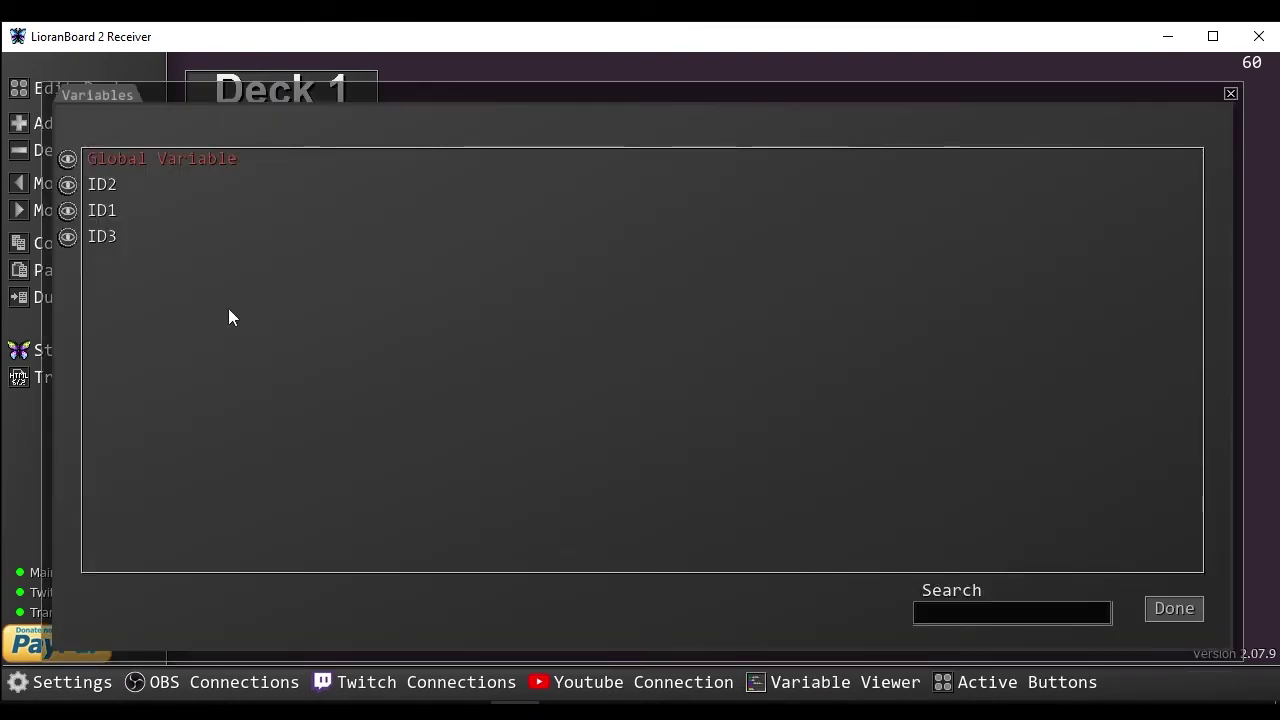
pyautogui.click(69, 190)
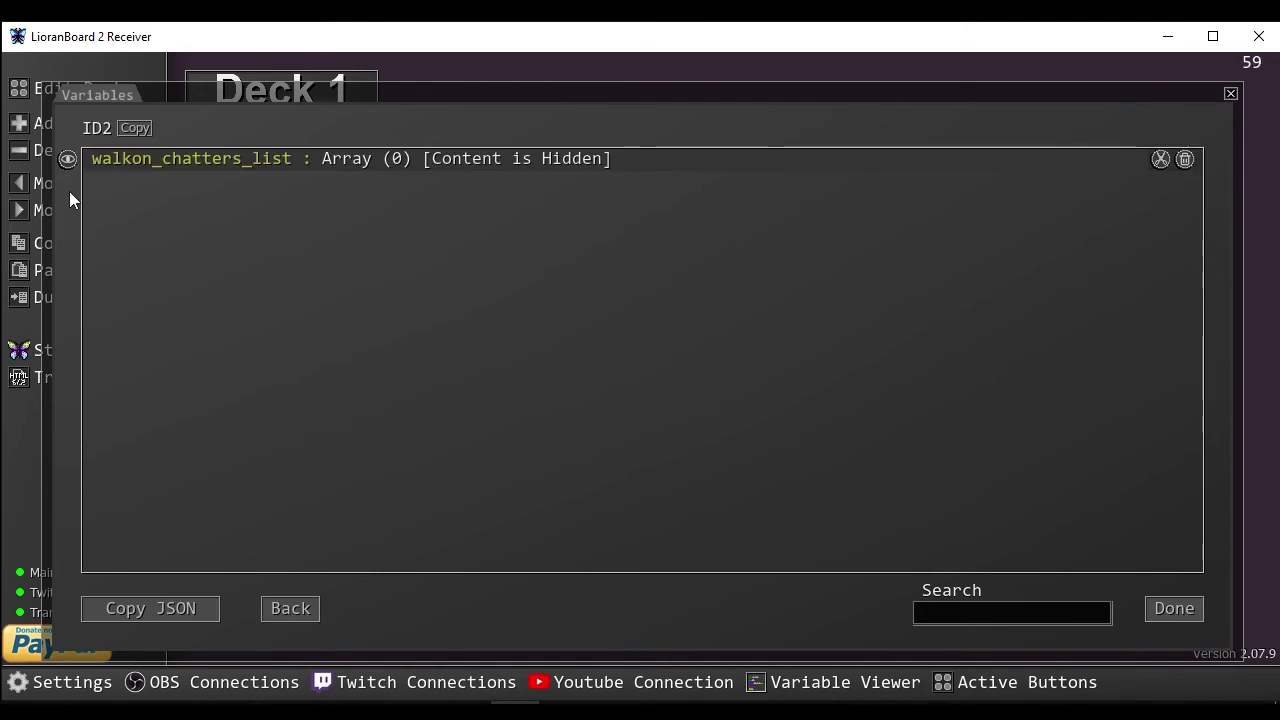
pyautogui.click(67, 159)
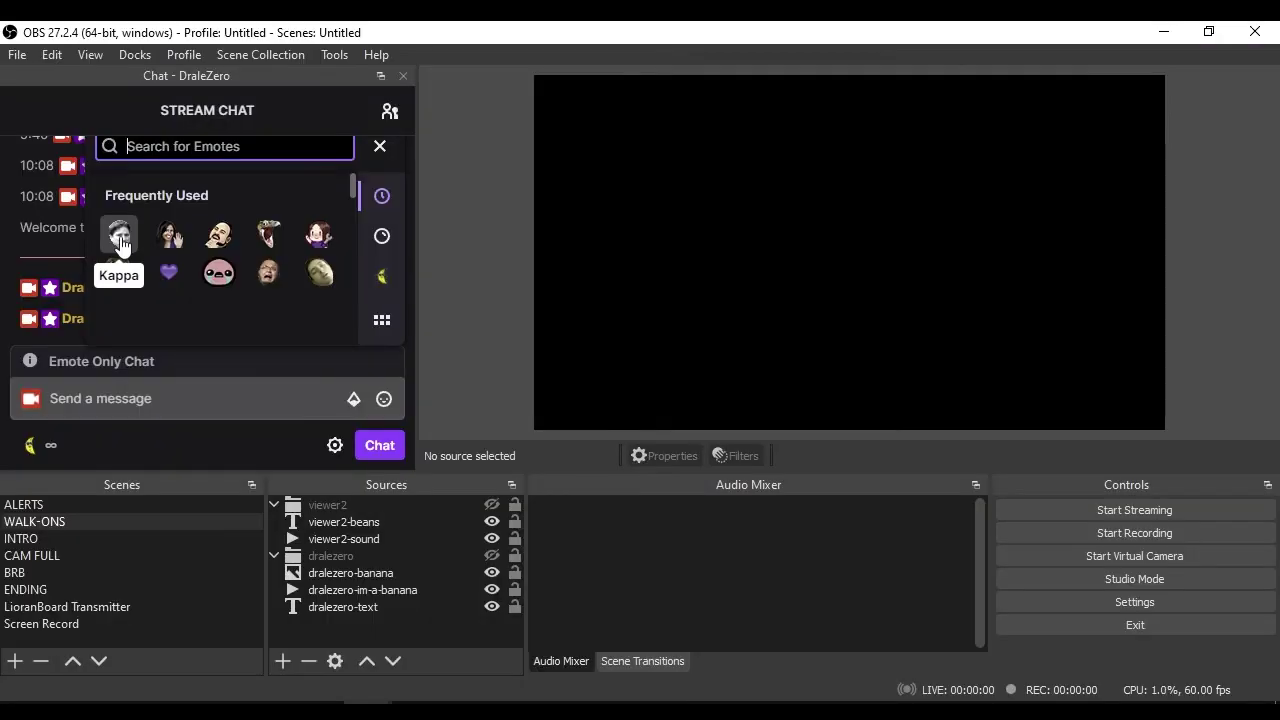
# Send the Kappa emote twice in the OBS stream chat, checking the button's walkon_chatters_list in LioranBoard between the two messages.
pyautogui.click(120, 245)
pyautogui.click(379, 445)
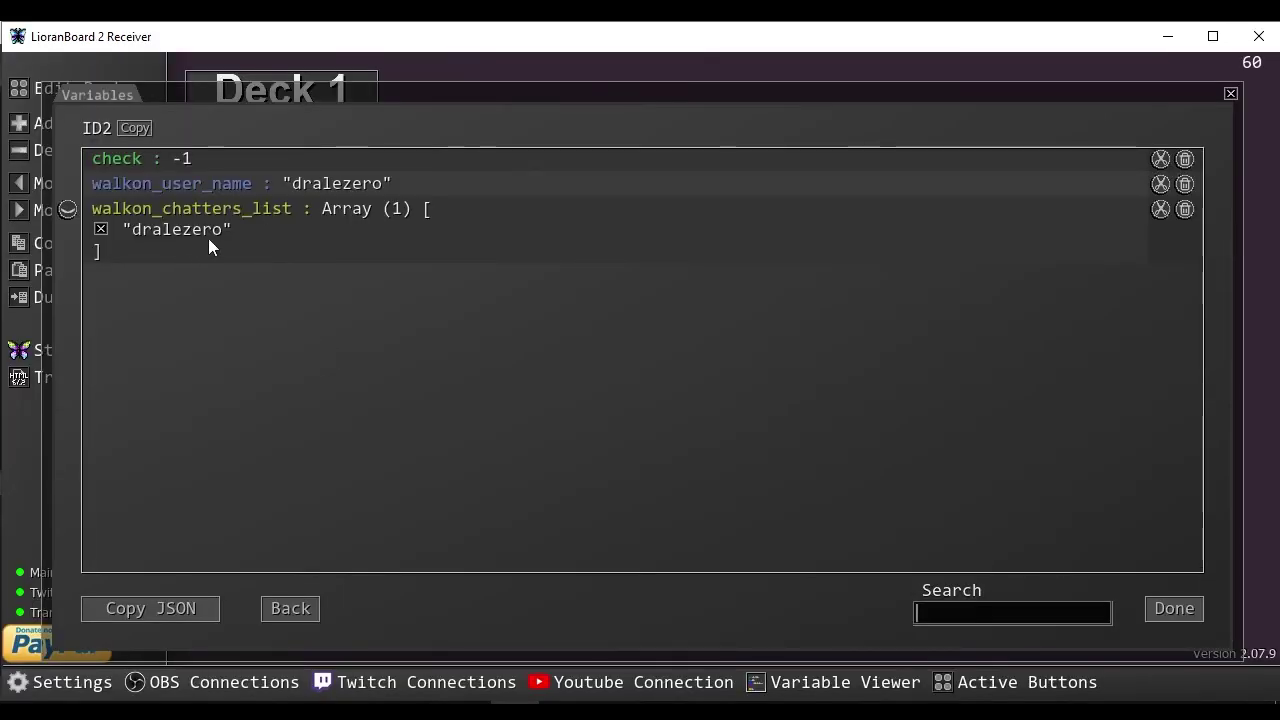
pyautogui.moveTo(362, 712)
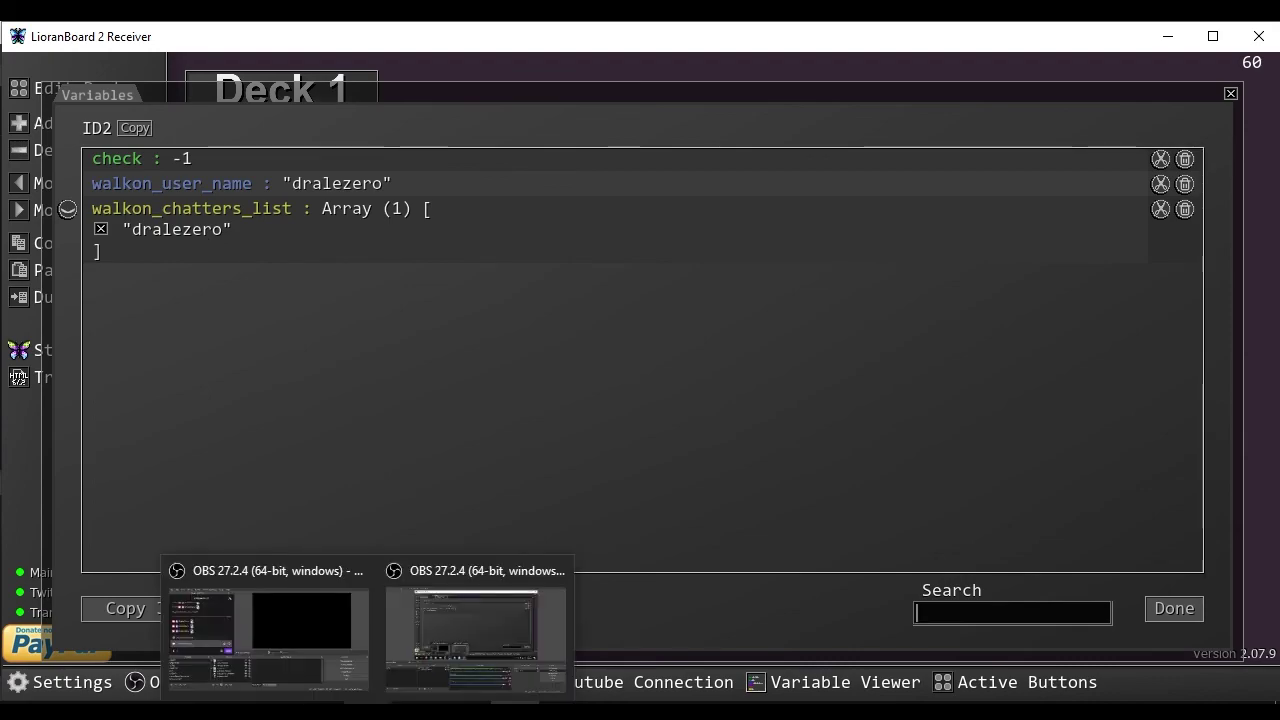
pyautogui.click(309, 600)
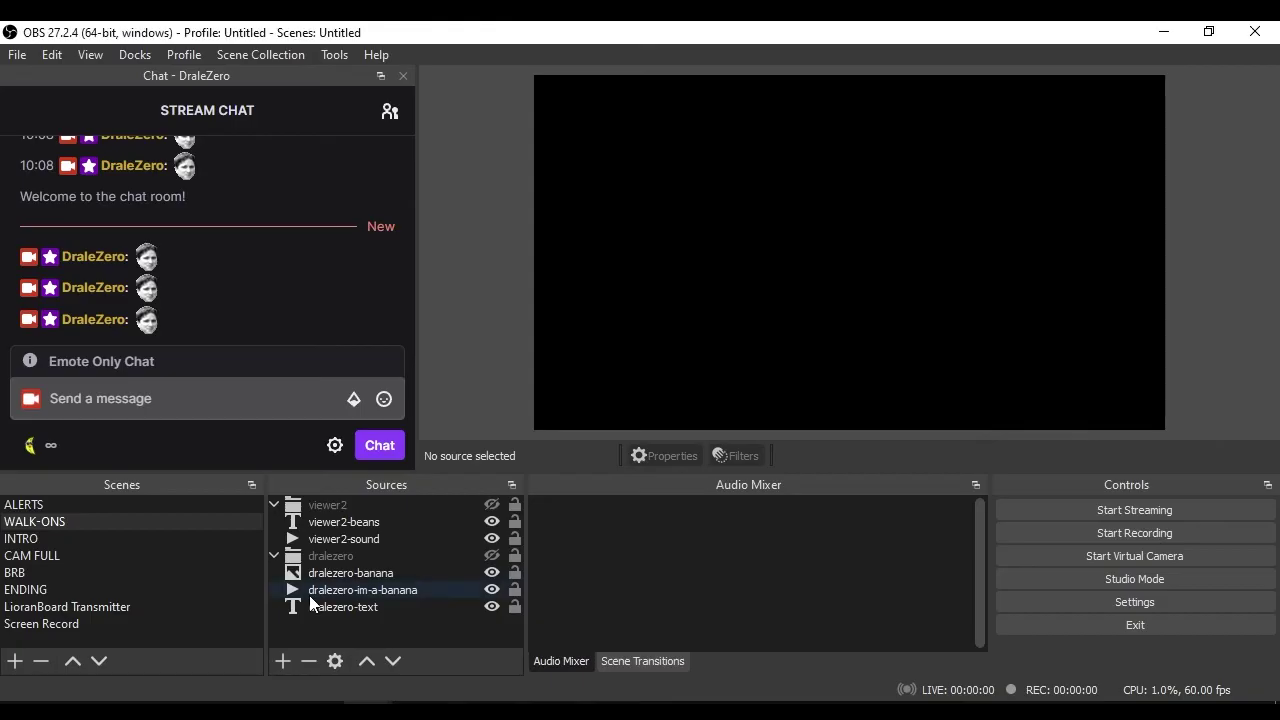
pyautogui.click(383, 399)
pyautogui.click(117, 232)
pyautogui.click(376, 449)
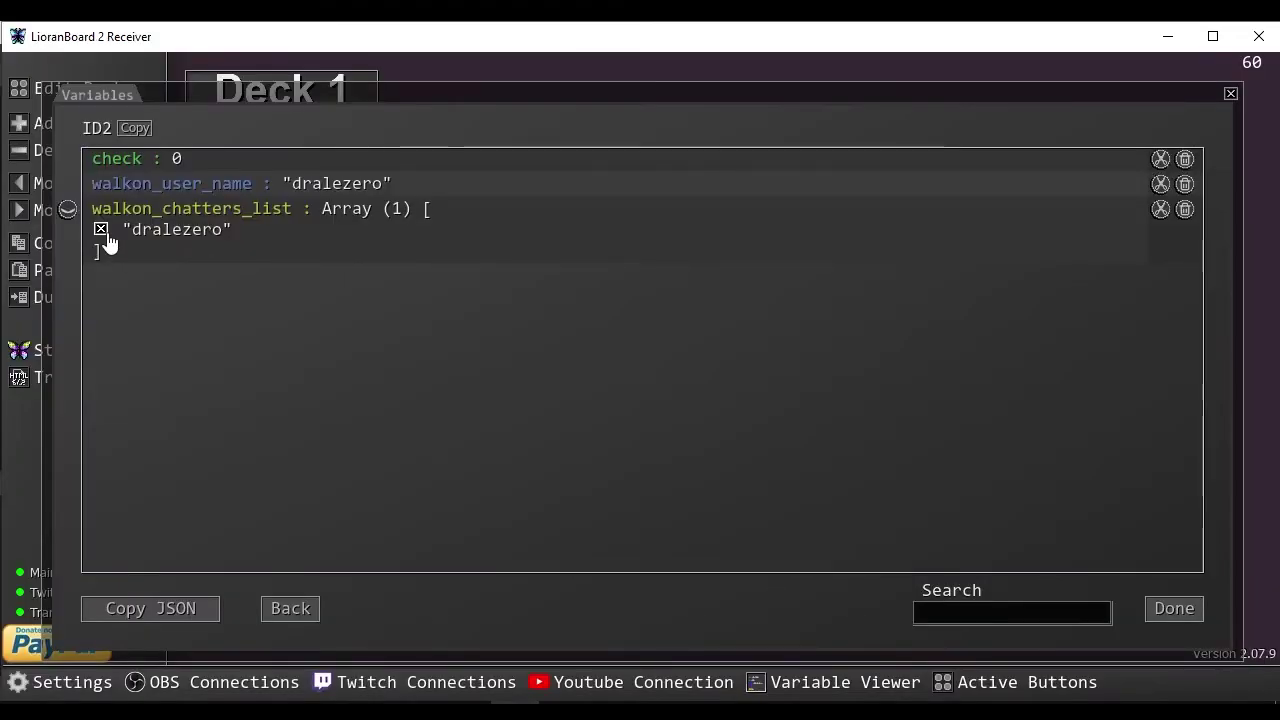
# Delete the stored chatter from the walkon_chatters_list array and close the Variable Viewer.
pyautogui.click(101, 229)
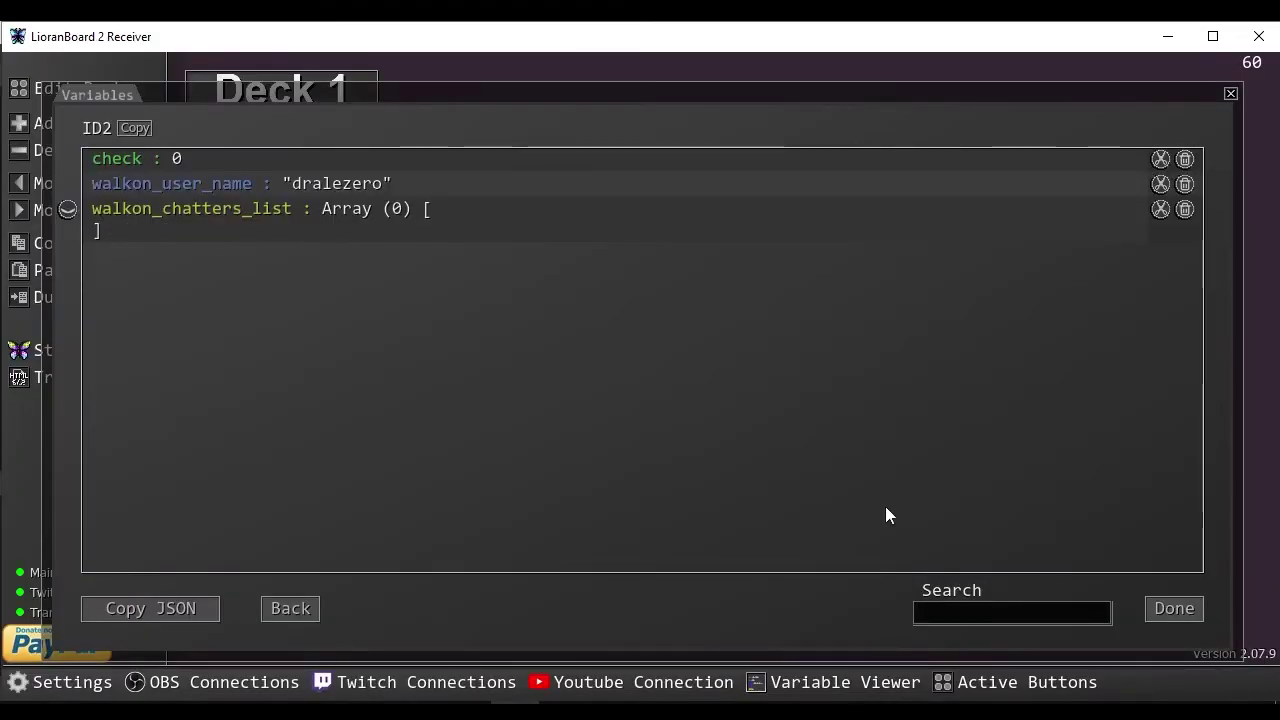
pyautogui.click(1175, 608)
# Reinitialize the WALK-ONS button's variables from its Init Variables and save the button and Deck 1.
pyautogui.rightClick(310, 150)
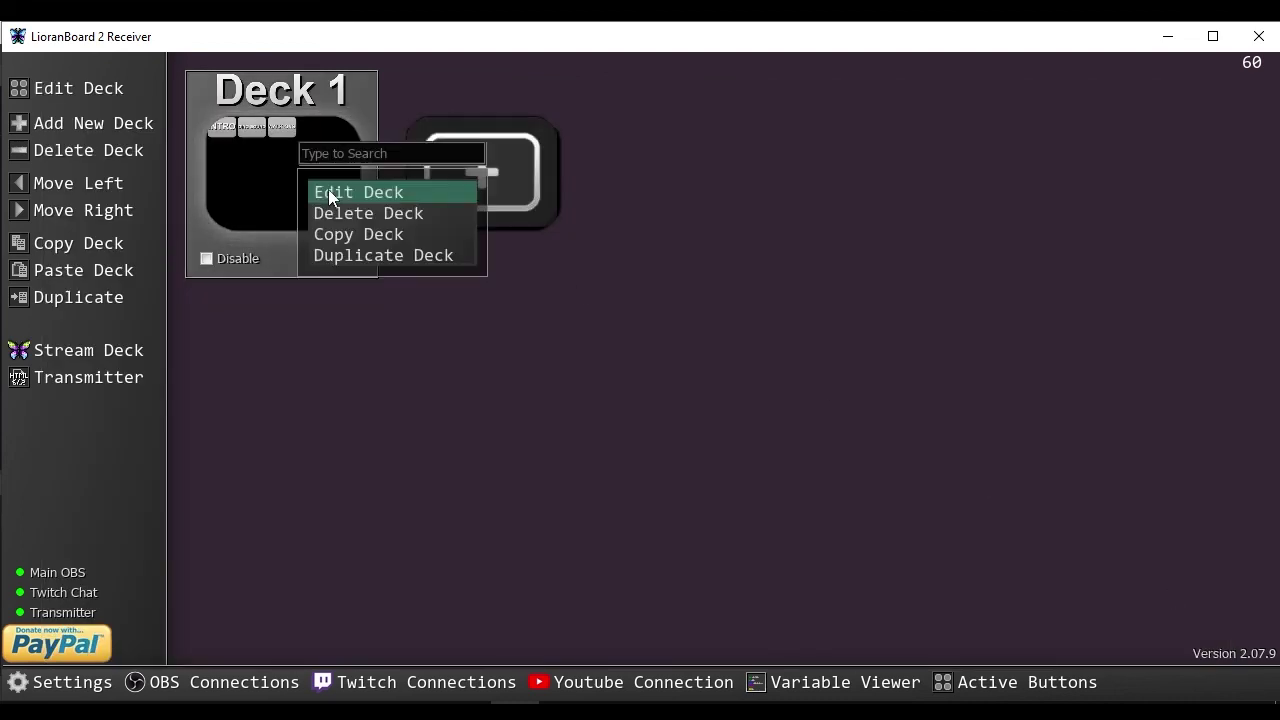
pyautogui.click(328, 189)
pyautogui.rightClick(648, 178)
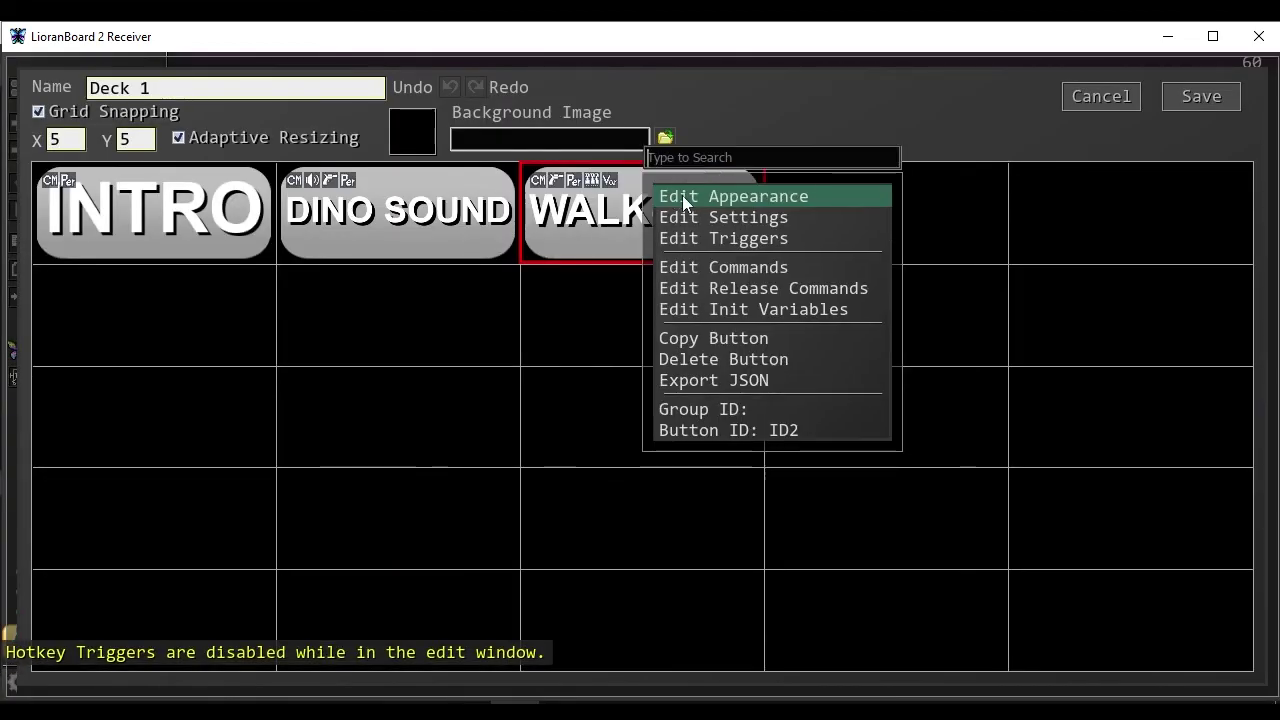
pyautogui.click(698, 309)
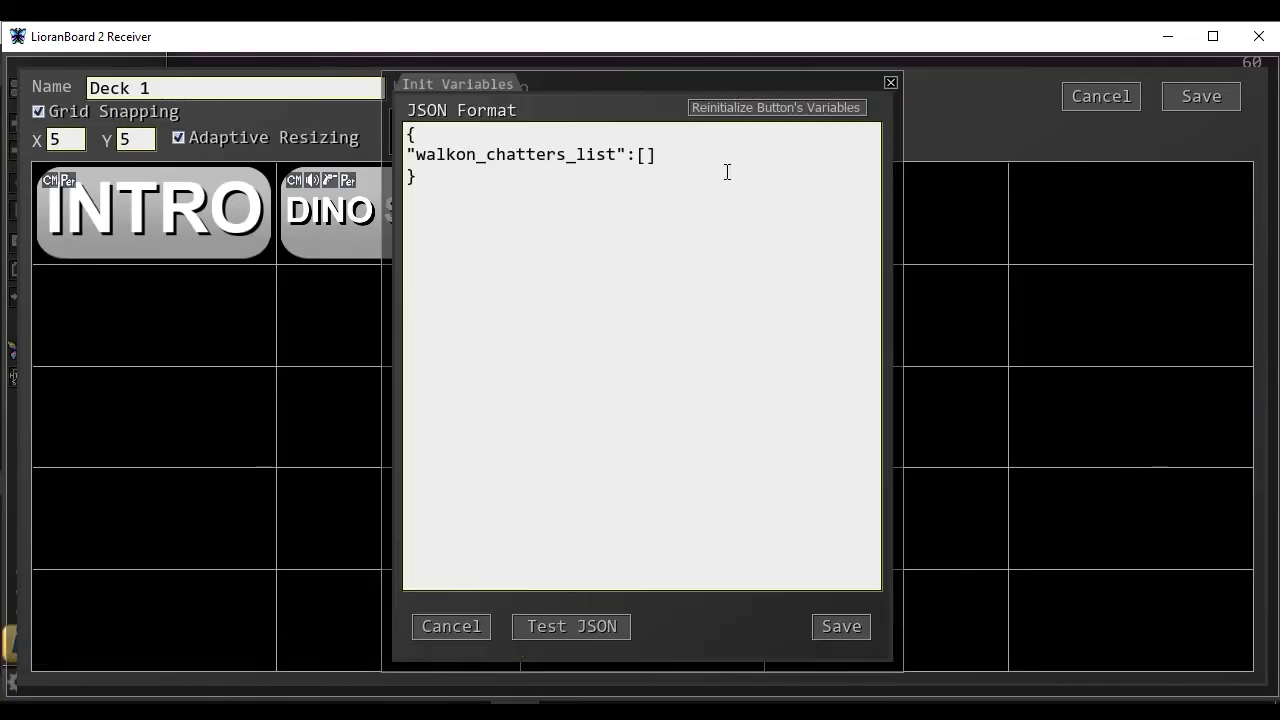
pyautogui.click(740, 108)
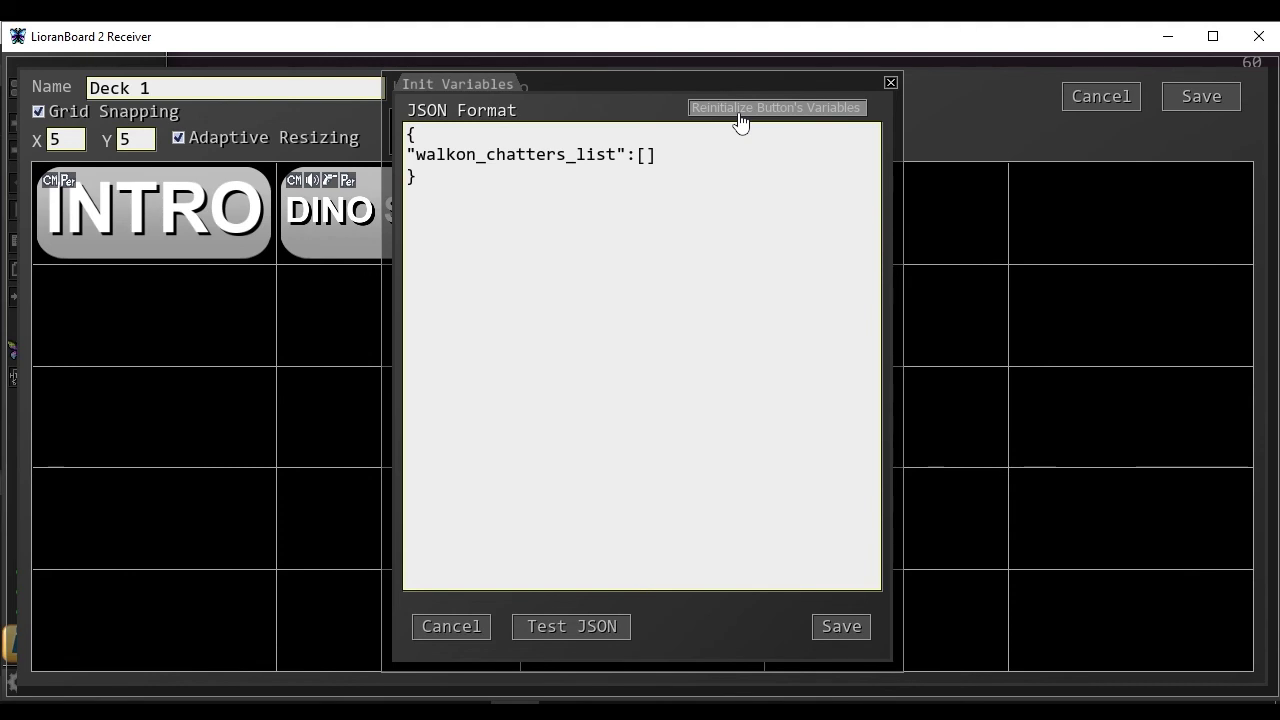
pyautogui.click(839, 628)
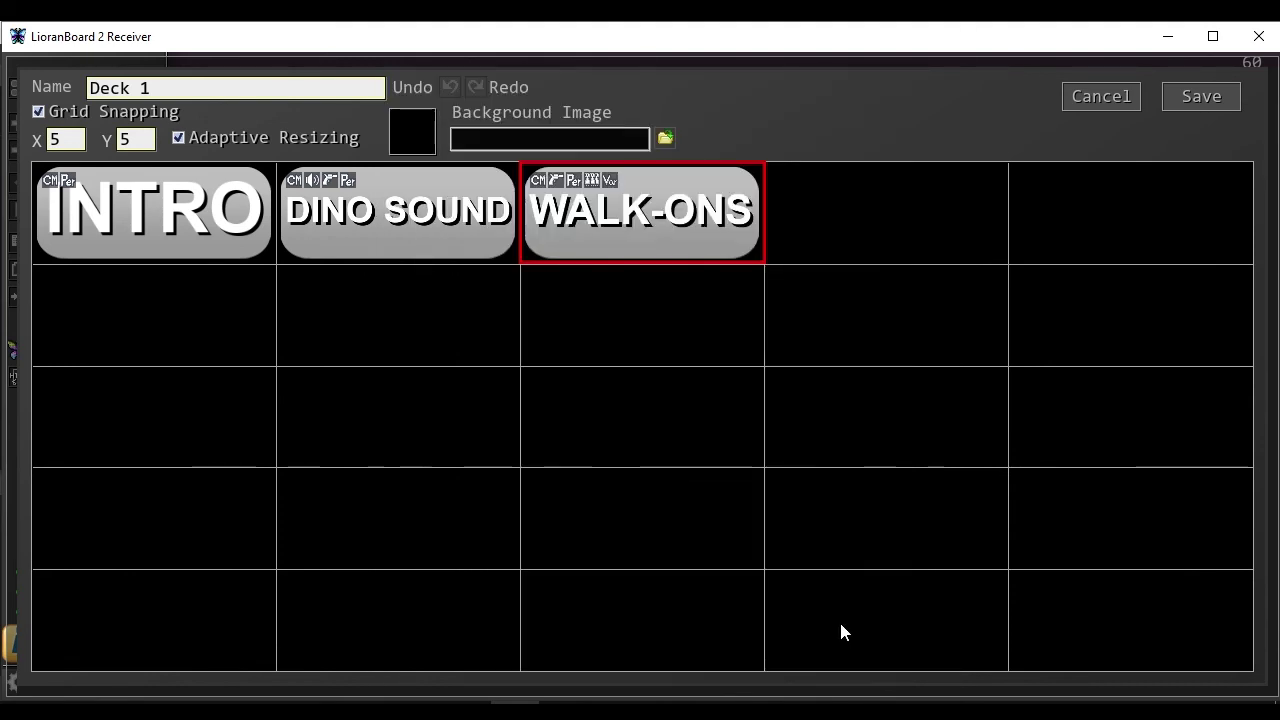
pyautogui.click(1188, 112)
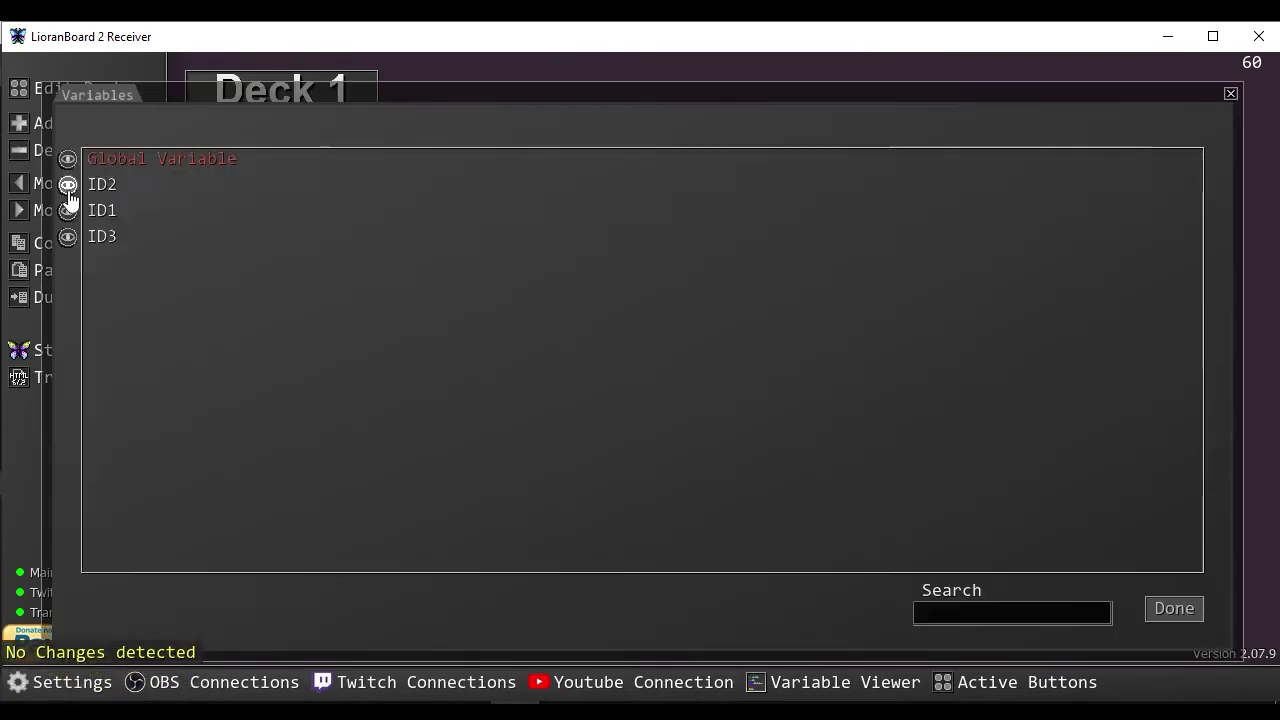
# Inspect button ID2's variables with the walkon_chatters_list array expanded in the Variable Viewer.
pyautogui.click(68, 188)
pyautogui.click(68, 208)
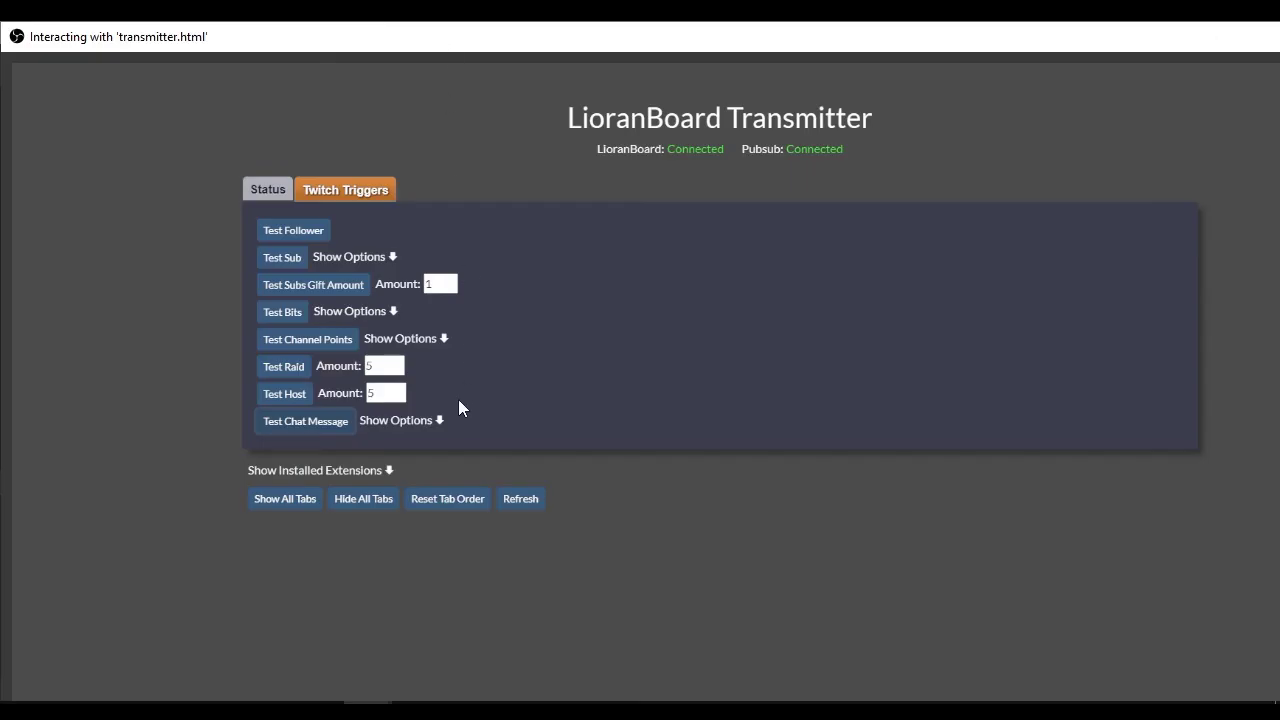
# Send a test chat message as viewer2 from the LioranBoard Transmitter, close it, and return to LioranBoard to check walkon_chatters_list.
pyautogui.click(400, 420)
pyautogui.doubleClick(323, 446)
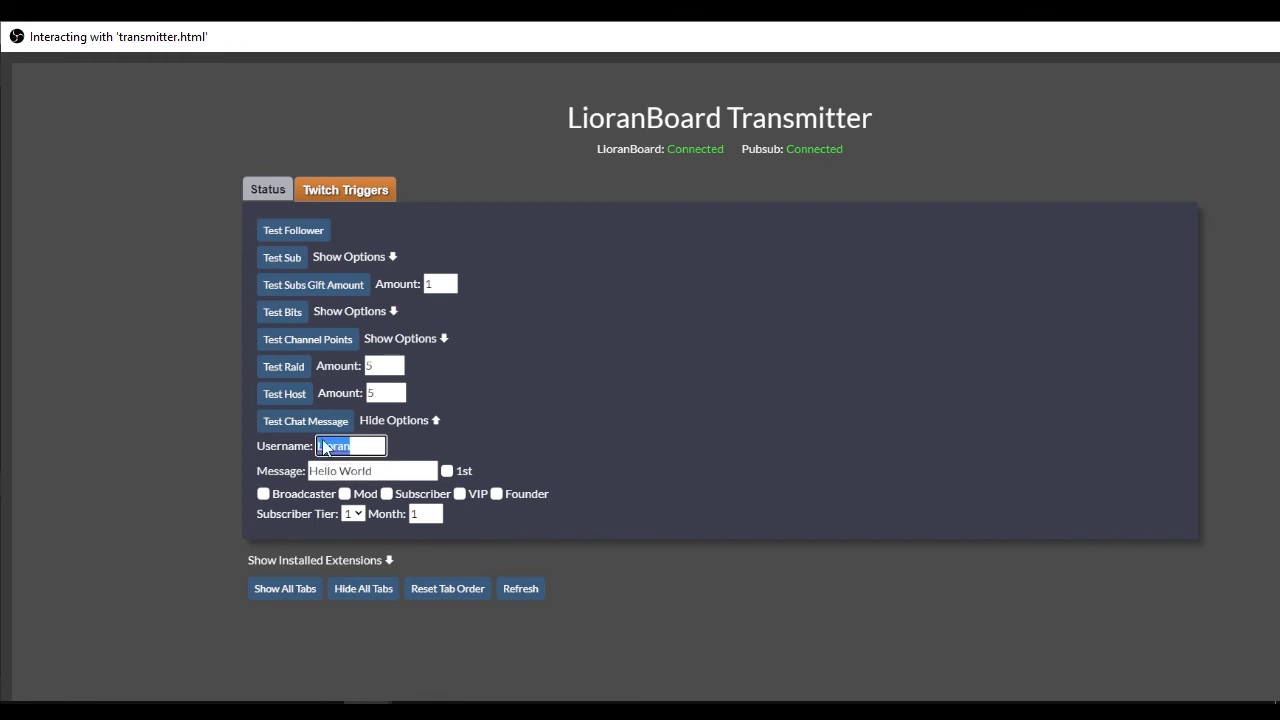
pyautogui.write('V')
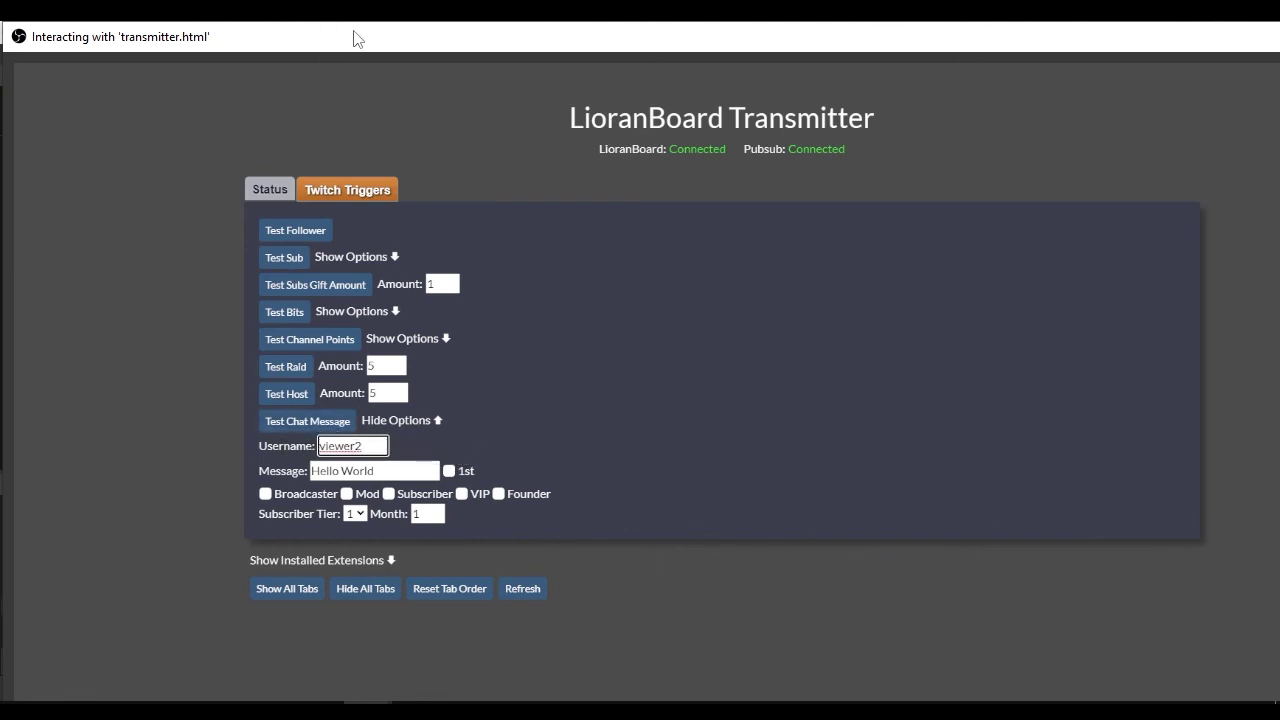
pyautogui.moveTo(354, 34); pyautogui.dragTo(531, 125)
pyautogui.hotkey('alt', 'F4')
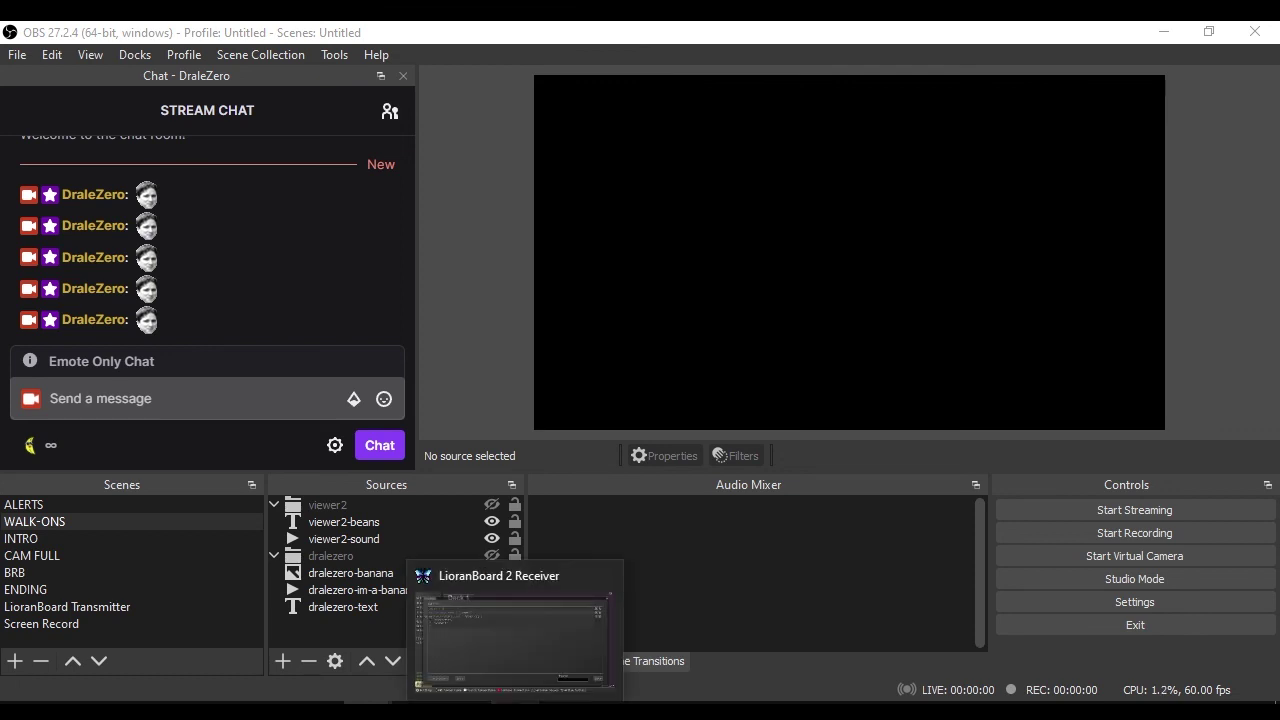
pyautogui.click(516, 711)
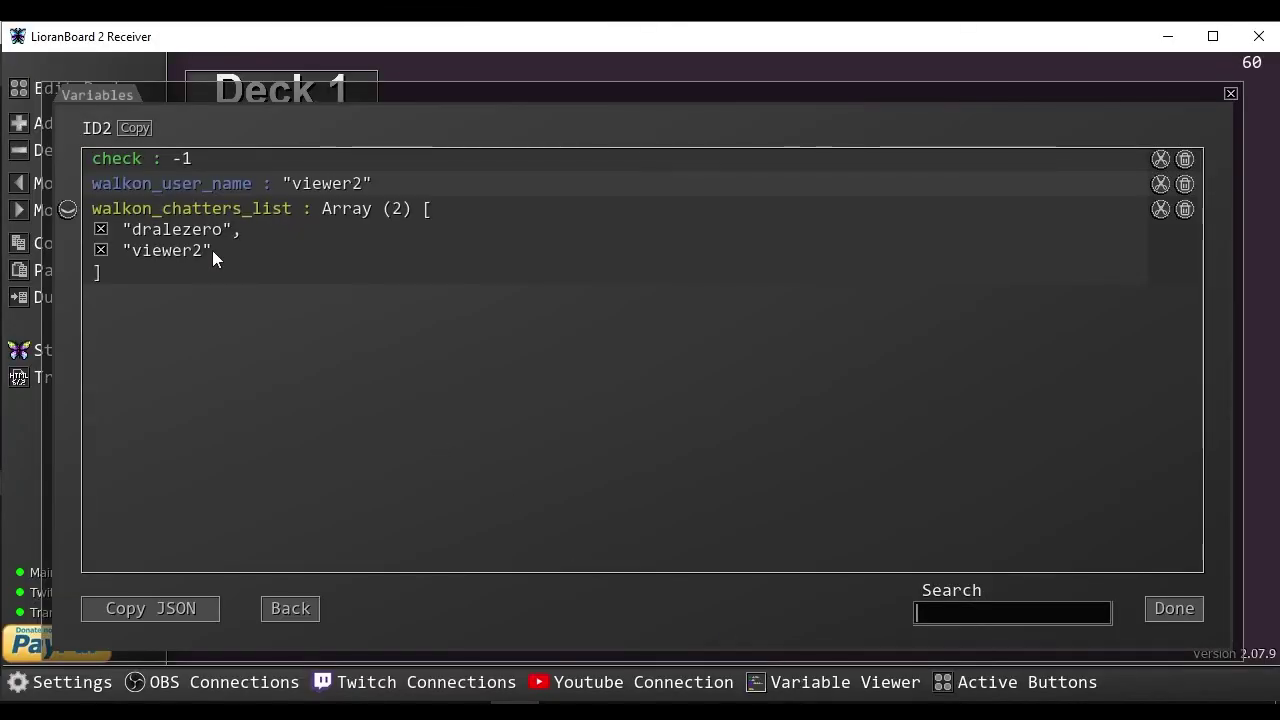